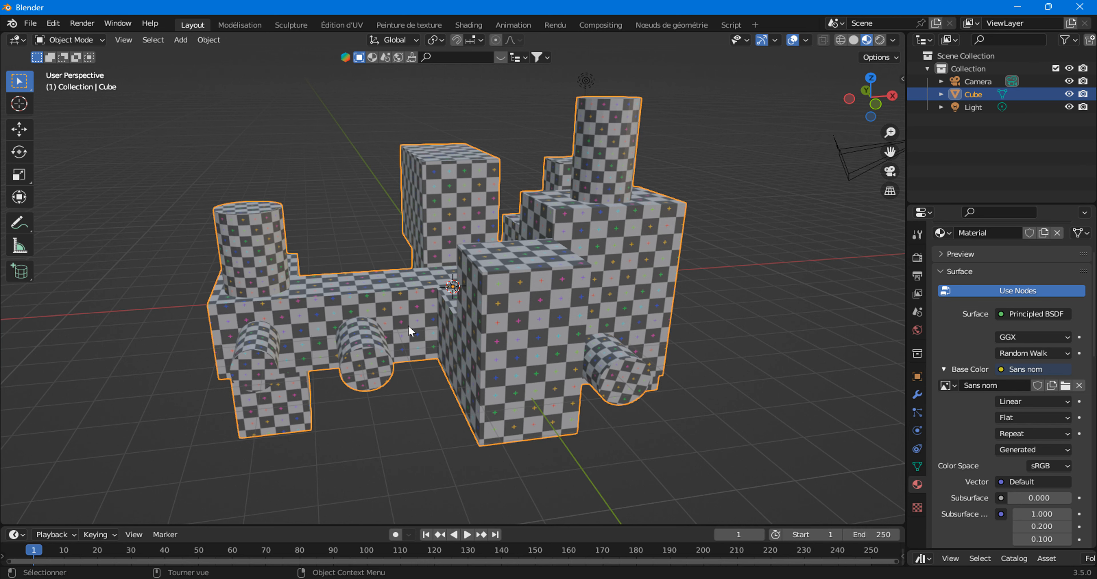
Examine the checker texture on the block-and-cylinder model from several sides
{"action": "middle_click_drag", "start_coordinate": [436, 343], "coordinate": [479, 352]}
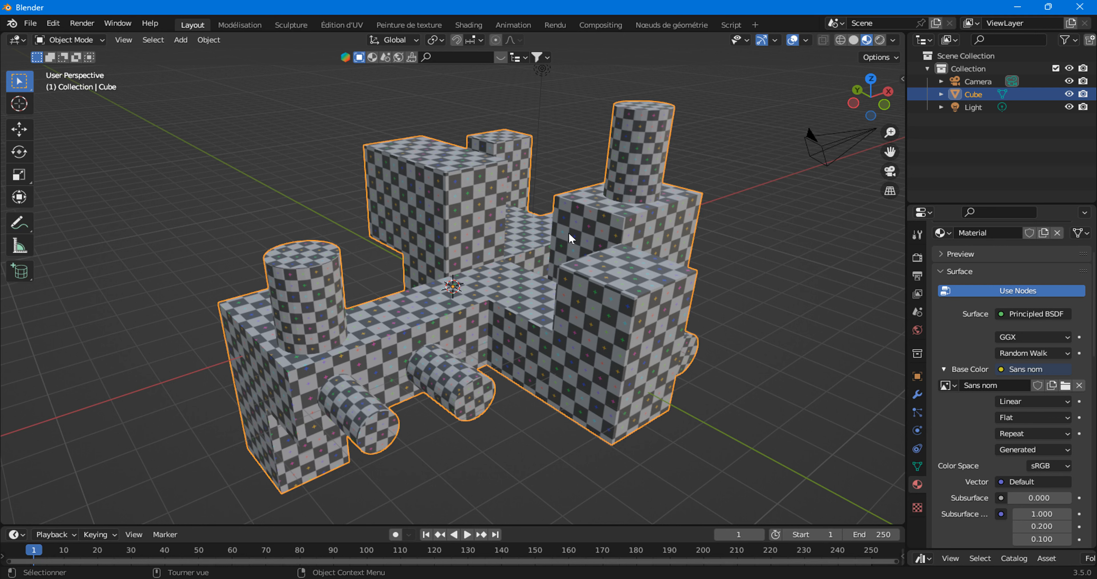
{"action": "mouse_move", "coordinate": [349, 368]}
{"action": "middle_mouse_down"}
{"action": "mouse_move", "coordinate": [397, 339]}
{"action": "mouse_move", "coordinate": [368, 327]}
{"action": "mouse_move", "coordinate": [366, 359]}
{"action": "middle_mouse_up"}
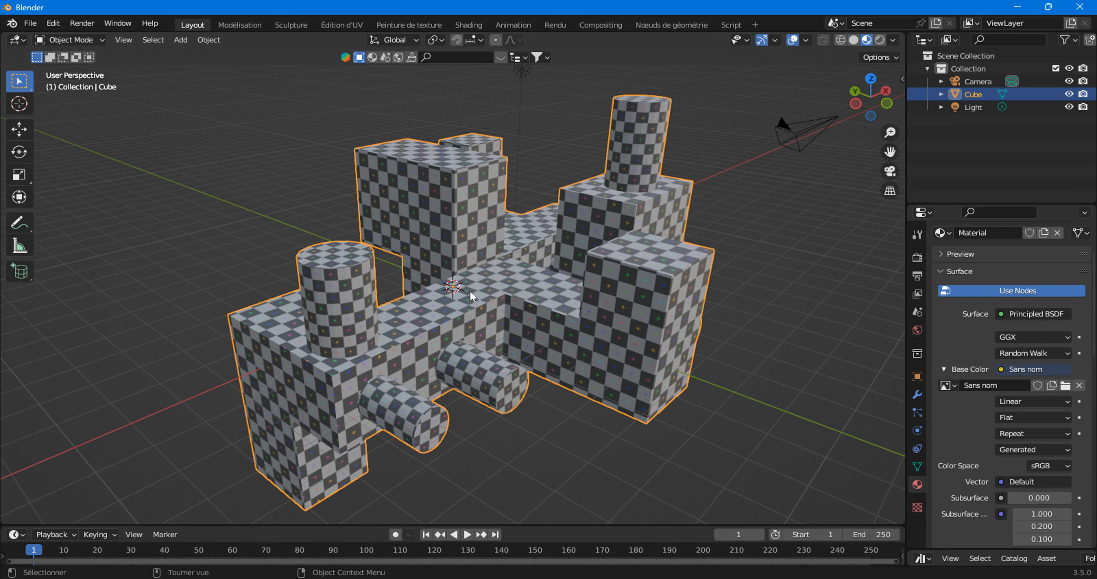
{"action": "middle_click_drag", "start_coordinate": [507, 304], "coordinate": [452, 241]}
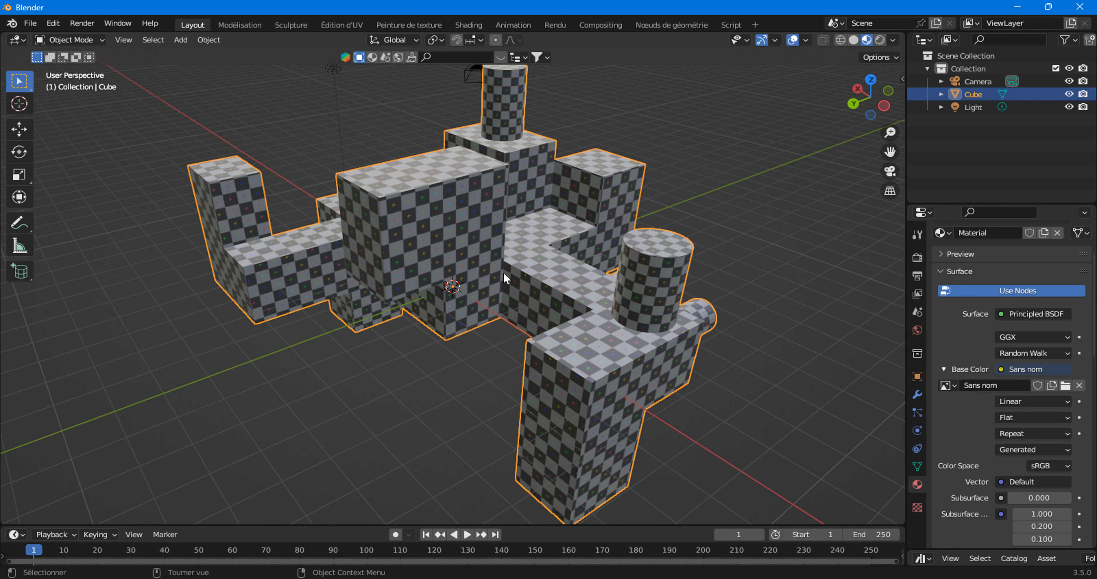
{"action": "middle_click_drag", "start_coordinate": [527, 267], "coordinate": [385, 269]}
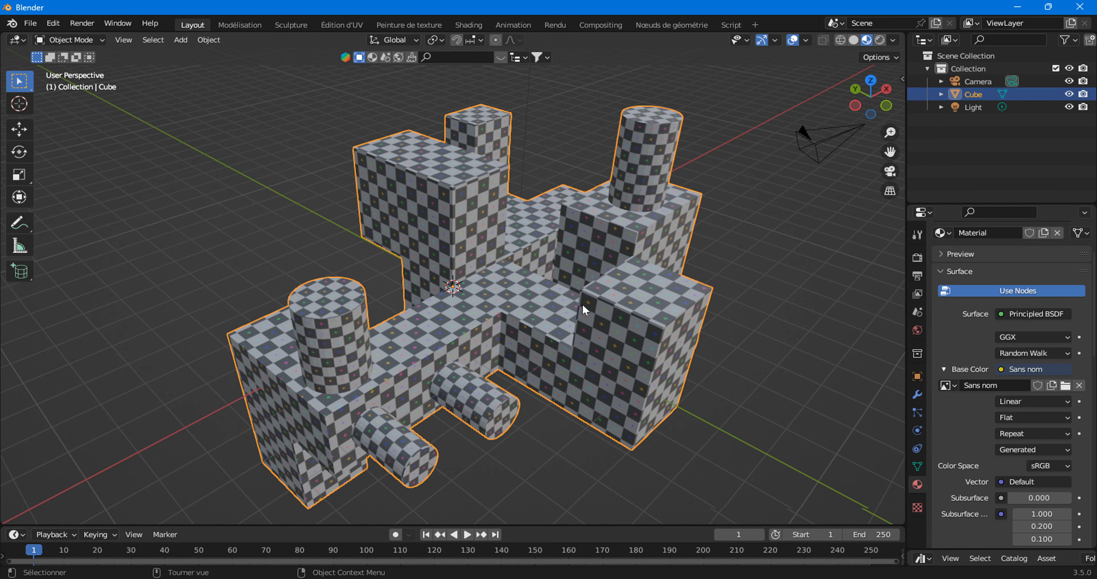
{"action": "middle_click_drag", "start_coordinate": [581, 303], "coordinate": [601, 234]}
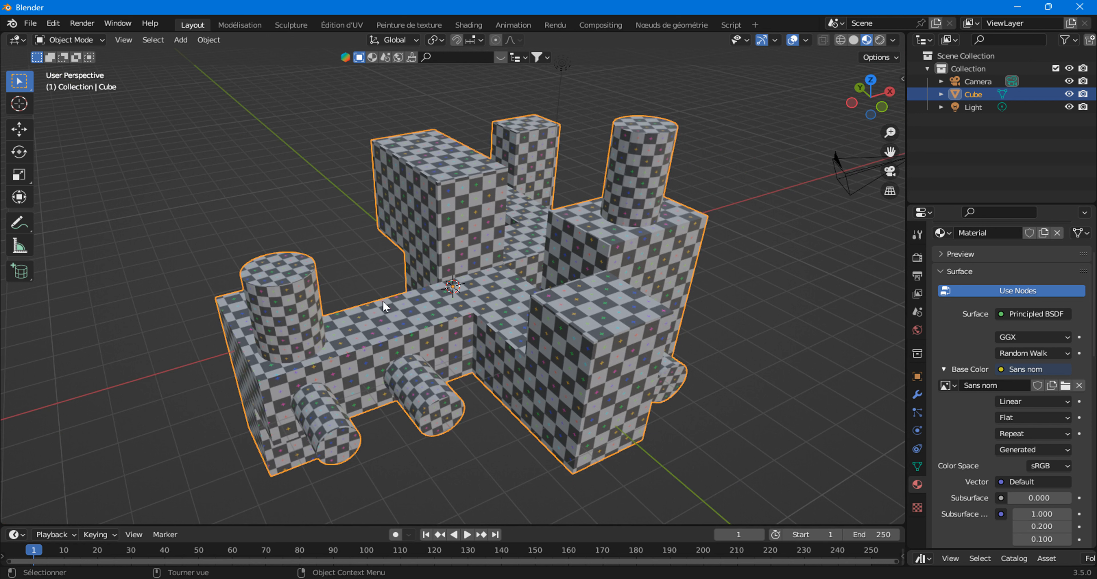
{"action": "middle_click_drag", "start_coordinate": [384, 300], "coordinate": [389, 164]}
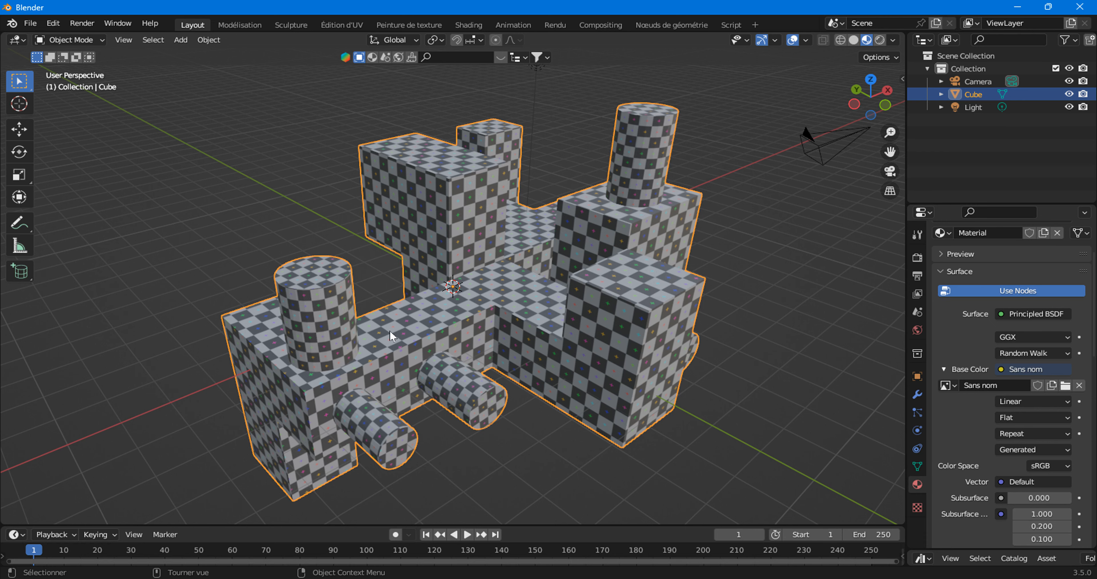
{"action": "middle_click_drag", "start_coordinate": [353, 312], "coordinate": [518, 294]}
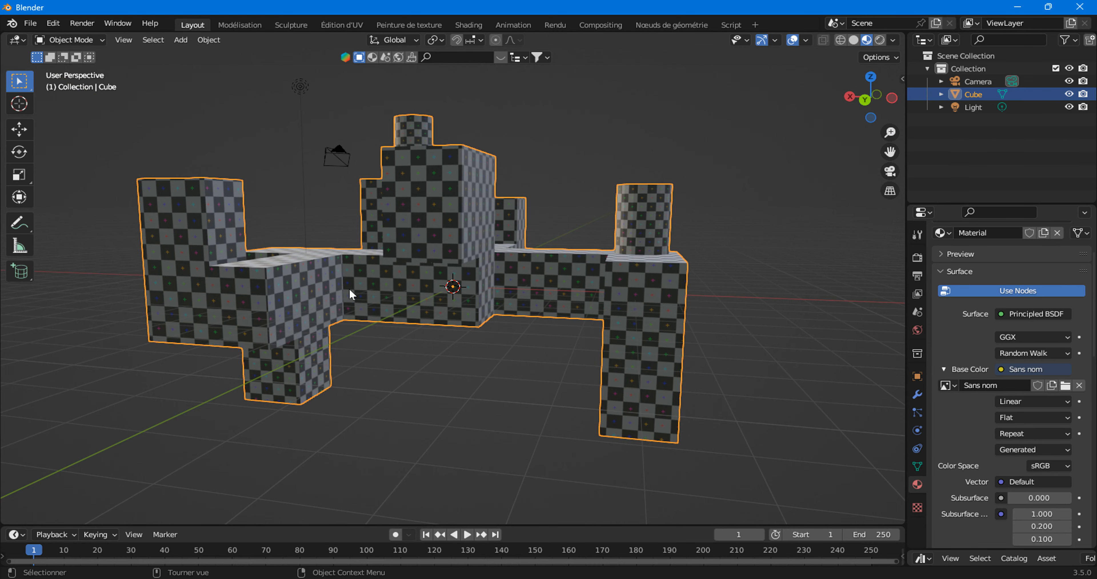
{"action": "middle_click_drag", "start_coordinate": [515, 283], "coordinate": [392, 239]}
Switch to the UV editing workspace and select the entire mesh to display its UV layout
{"action": "left_click", "coordinate": [207, 40]}
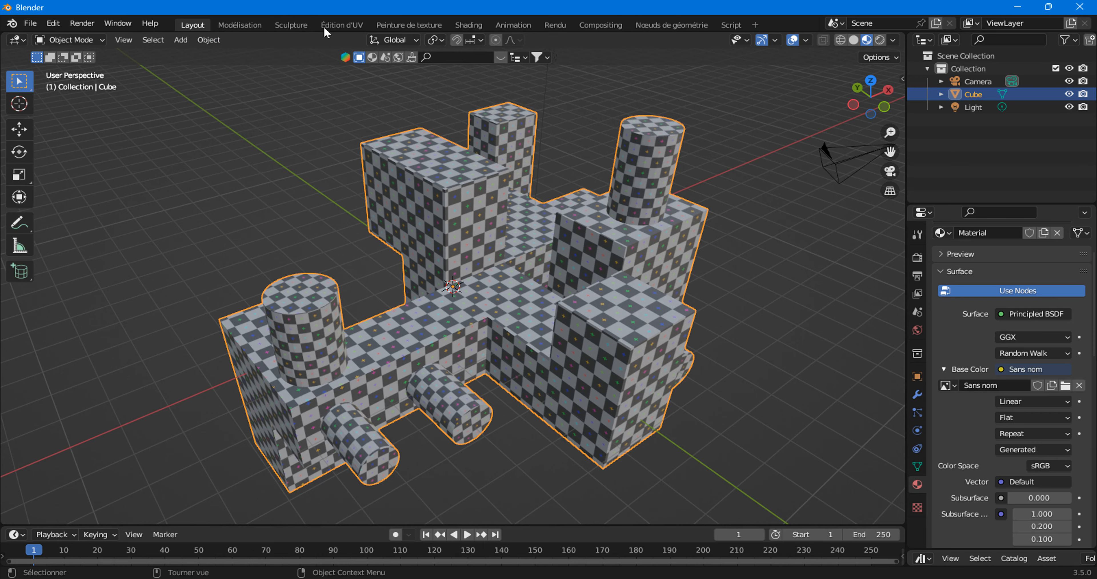
{"action": "left_click", "coordinate": [343, 25]}
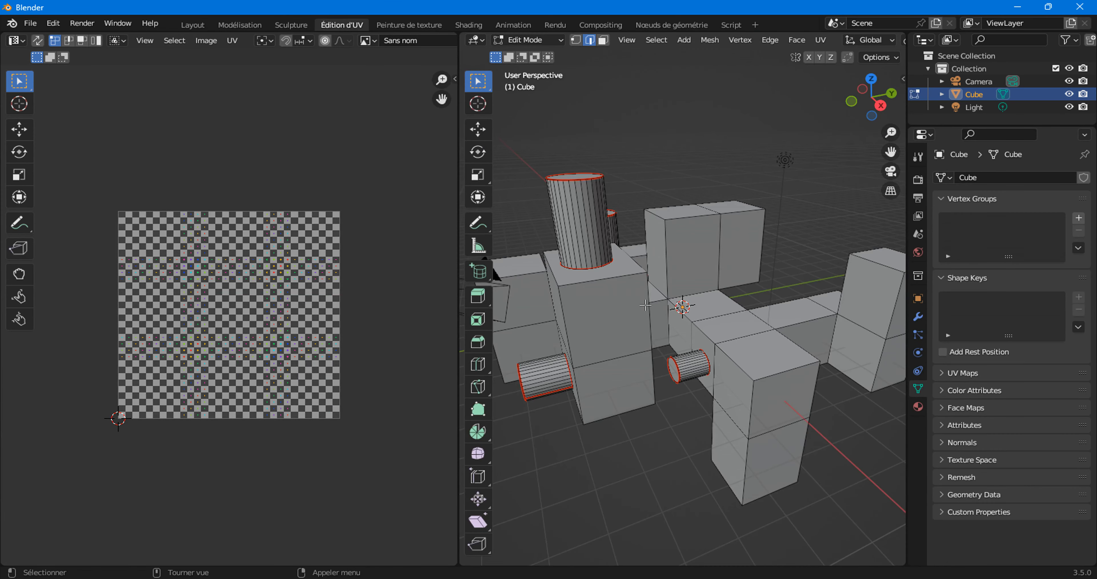
{"action": "key", "text": "a"}
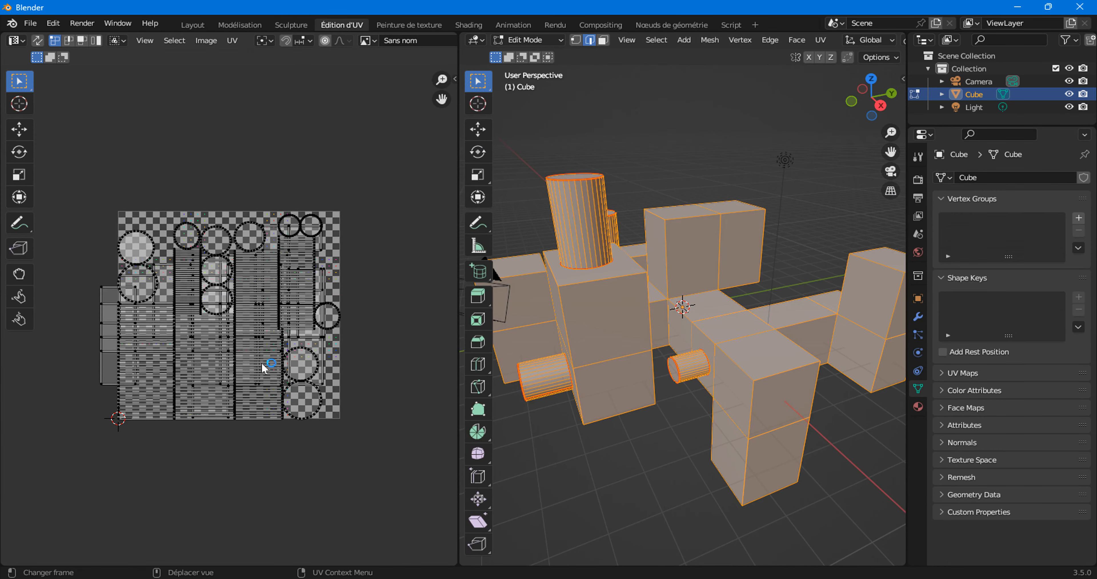
{"action": "scroll", "coordinate": [266, 365], "scroll_direction": "up", "scroll_amount": 2}
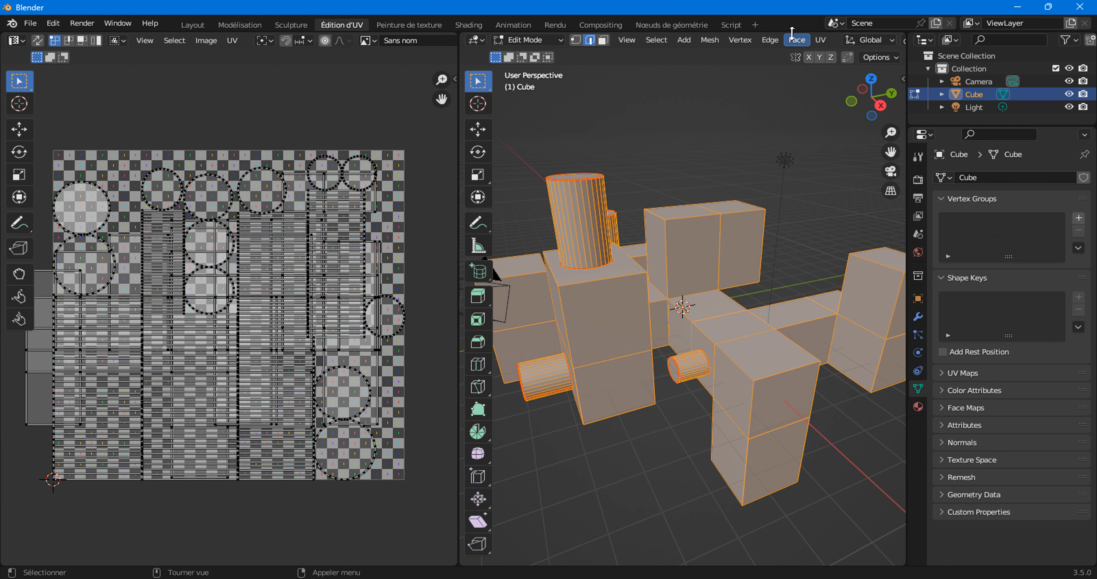
{"action": "left_click", "coordinate": [820, 40]}
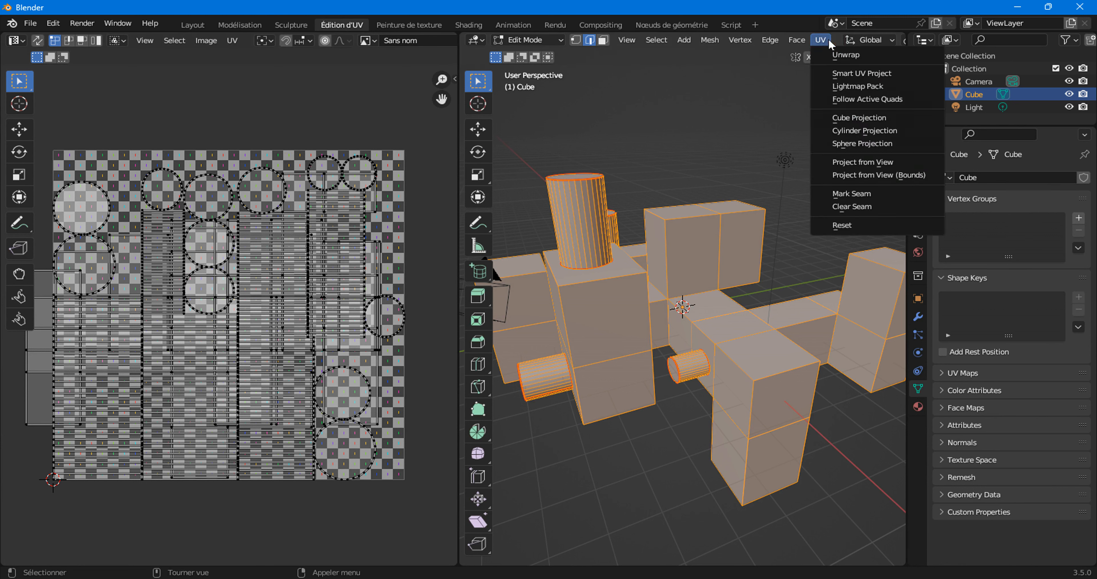
{"action": "left_click", "coordinate": [845, 74]}
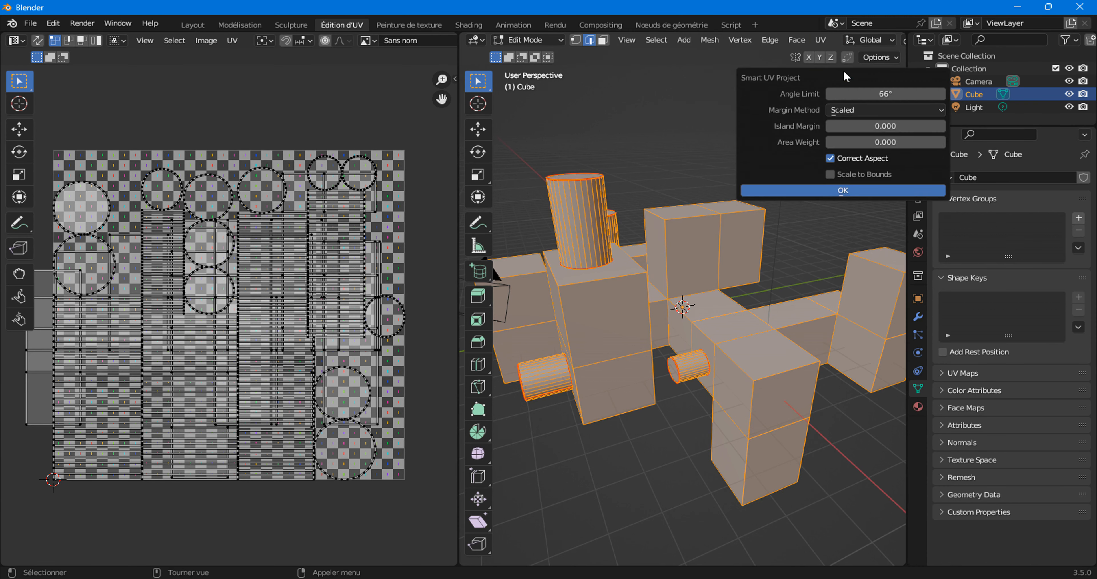
{"action": "left_click", "coordinate": [579, 234]}
Save the project in the Documents folder as saaaans_nom.blend
{"action": "key", "text": "ctrl+s"}
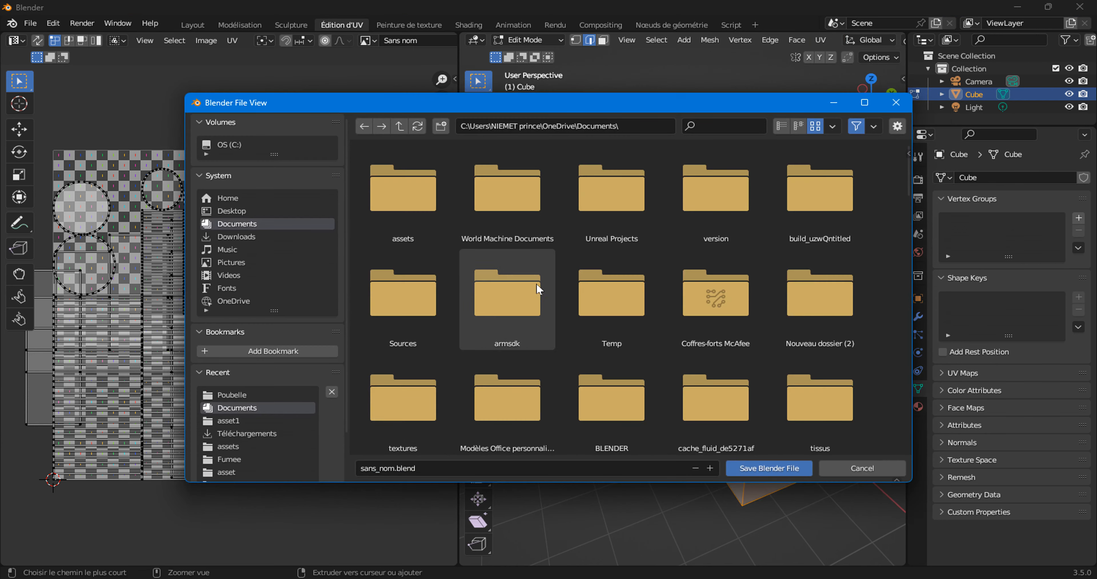
{"action": "left_click", "coordinate": [368, 469]}
{"action": "type", "text": "aaa"}
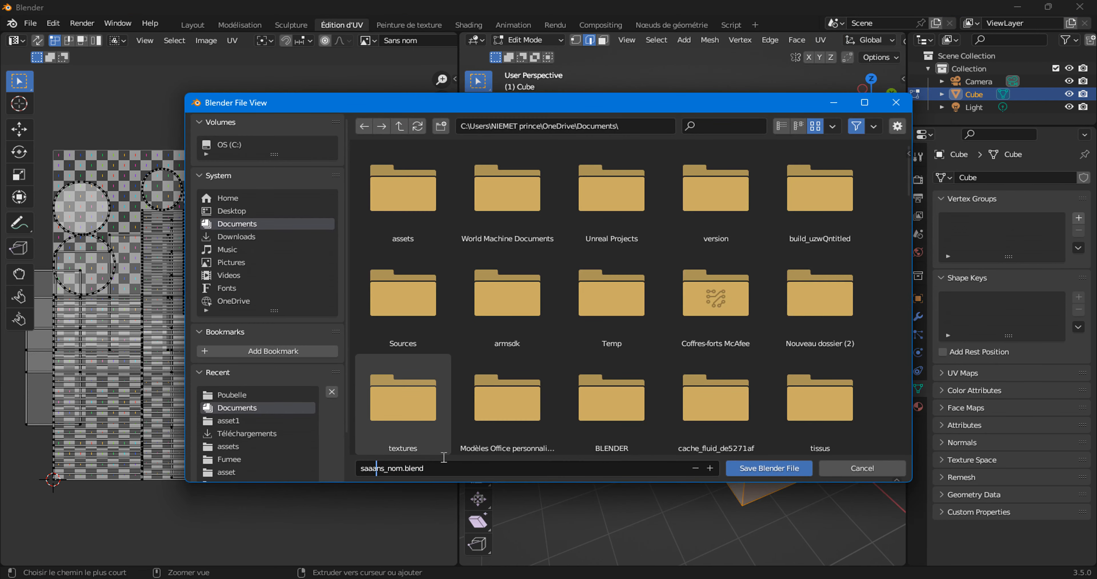
{"action": "left_click", "coordinate": [768, 468]}
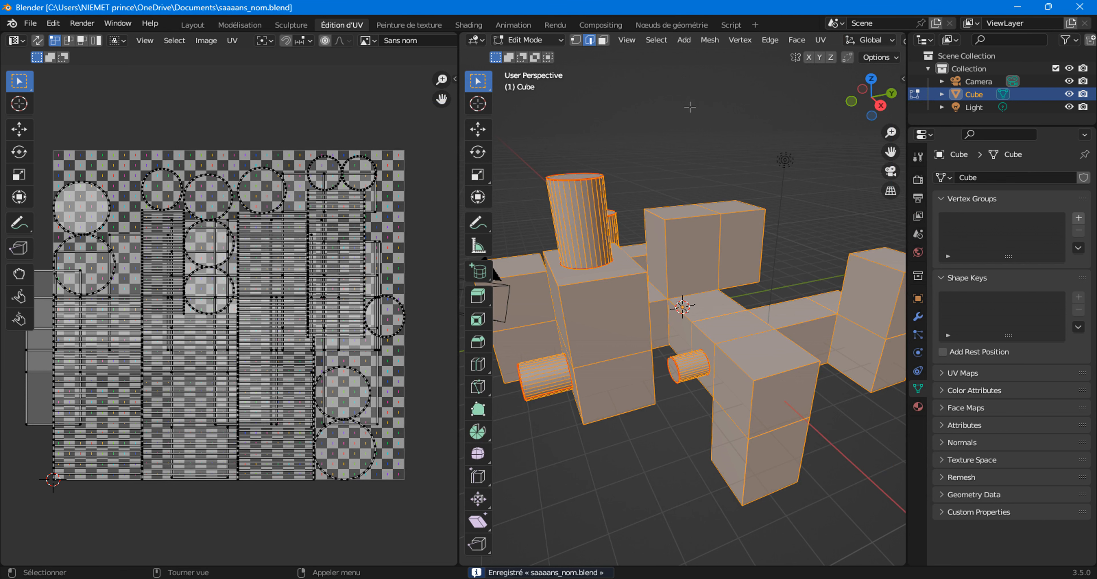
Unwrap the whole mesh with Smart UV Project, using a 66° angle limit, Scaled margin method and 0 island margin
{"action": "left_click", "coordinate": [820, 40]}
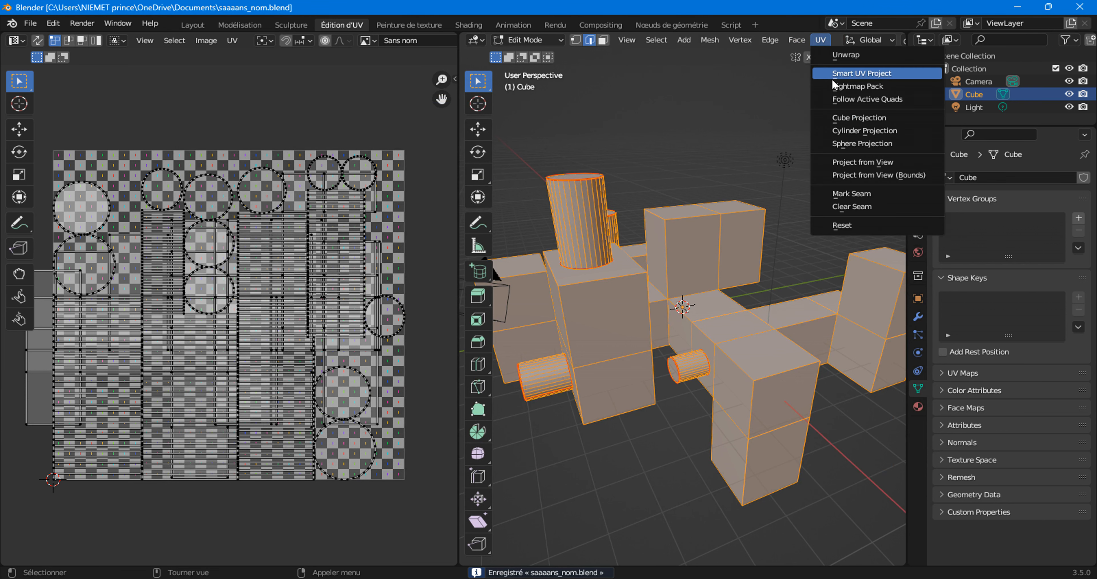
{"action": "left_click", "coordinate": [837, 73]}
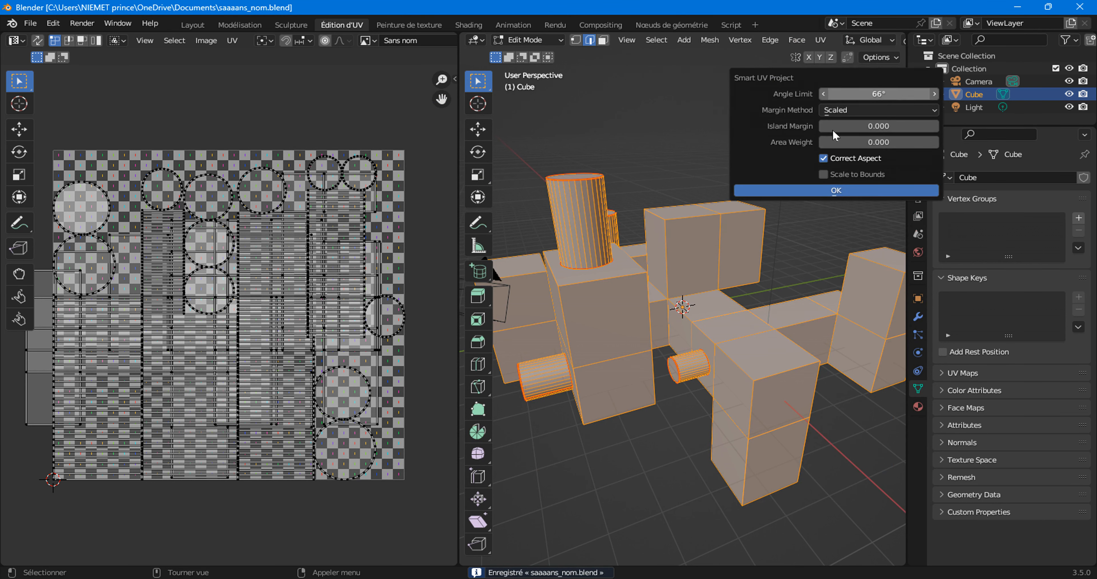
{"action": "left_click", "coordinate": [811, 194]}
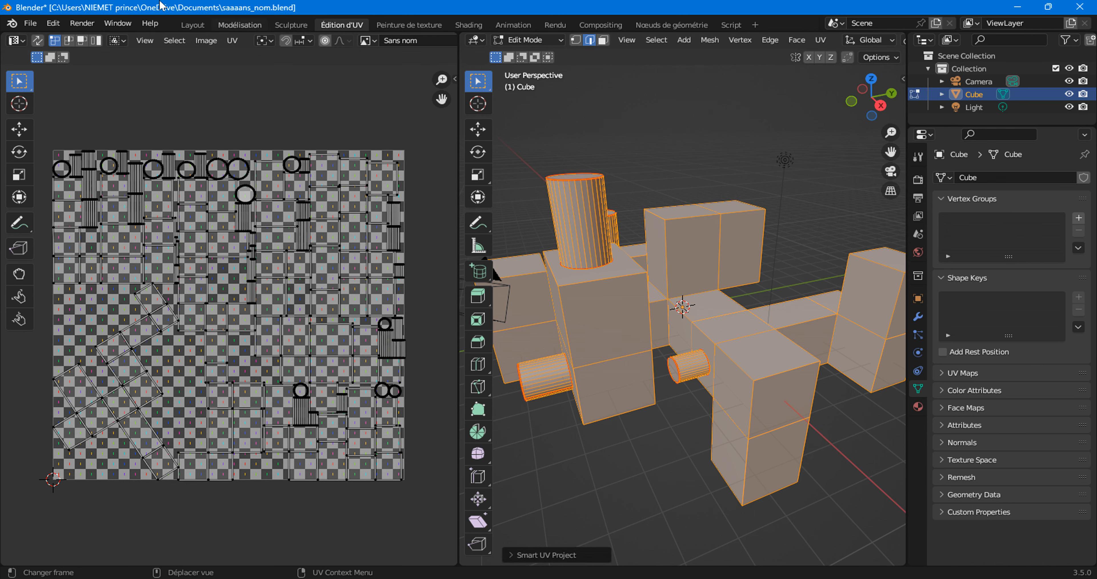
Return to the Layout workspace and inspect the new checker mapping on the model from different sides
{"action": "left_click", "coordinate": [193, 25]}
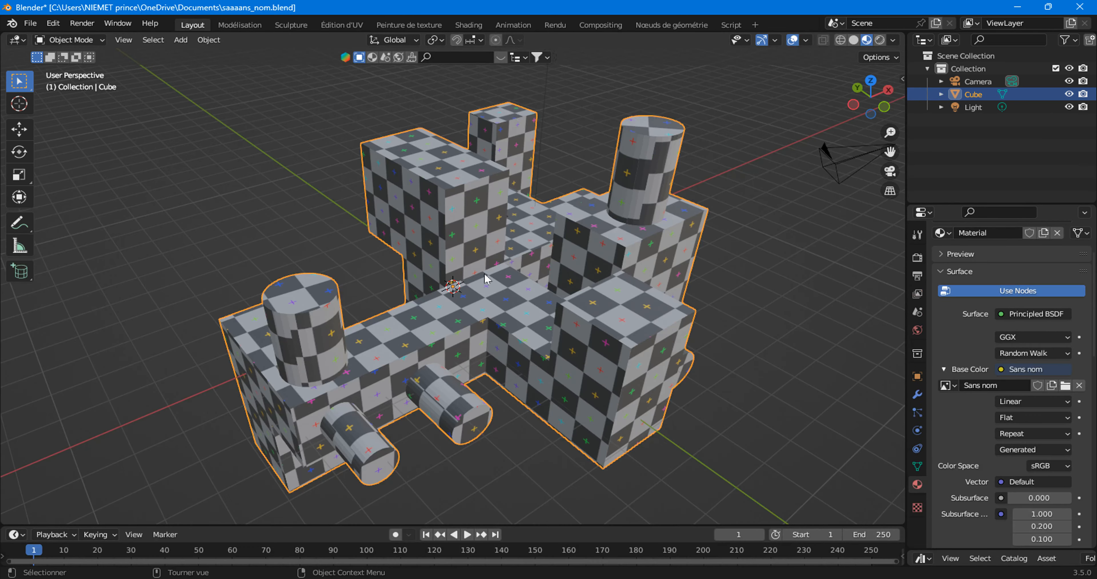
{"action": "middle_click_drag", "start_coordinate": [486, 279], "coordinate": [347, 272]}
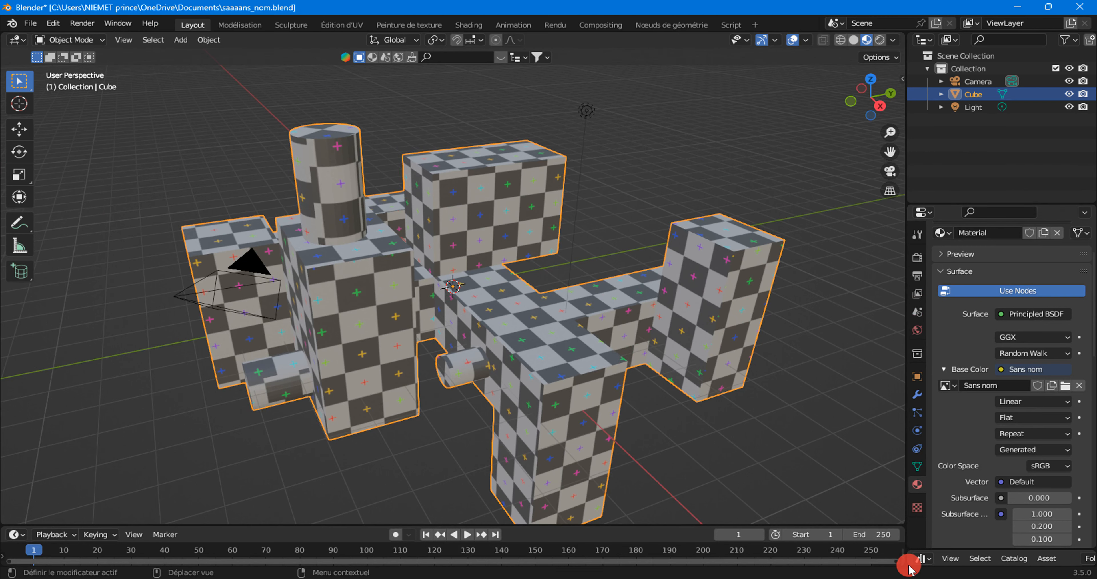
{"action": "middle_click_drag", "start_coordinate": [449, 450], "coordinate": [499, 430]}
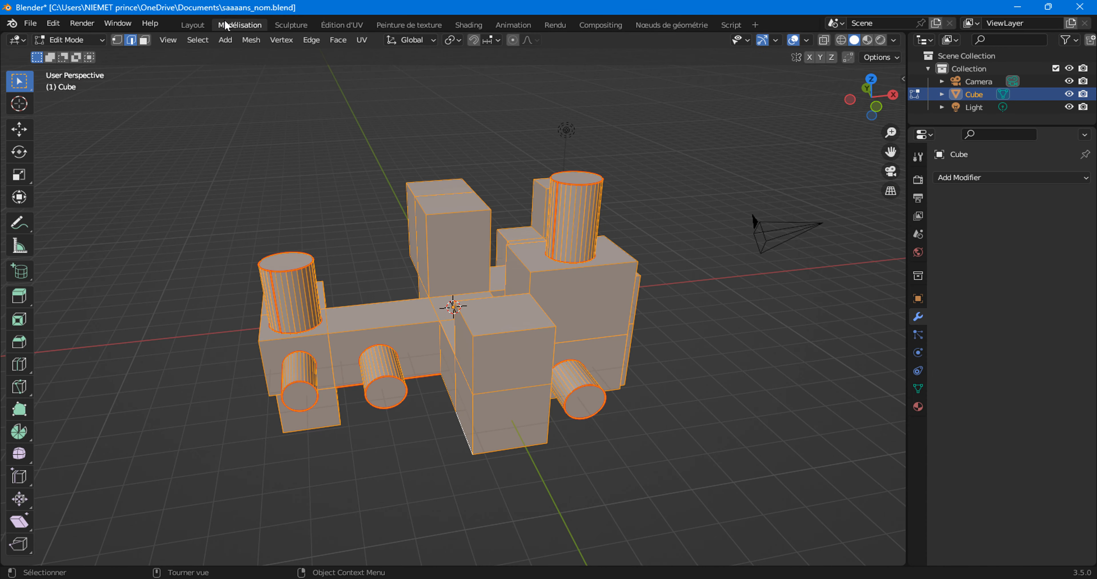
In the modelling workspace, clear all seams from the fully selected mesh and deselect it
{"action": "left_click", "coordinate": [221, 27]}
{"action": "left_click", "coordinate": [362, 41]}
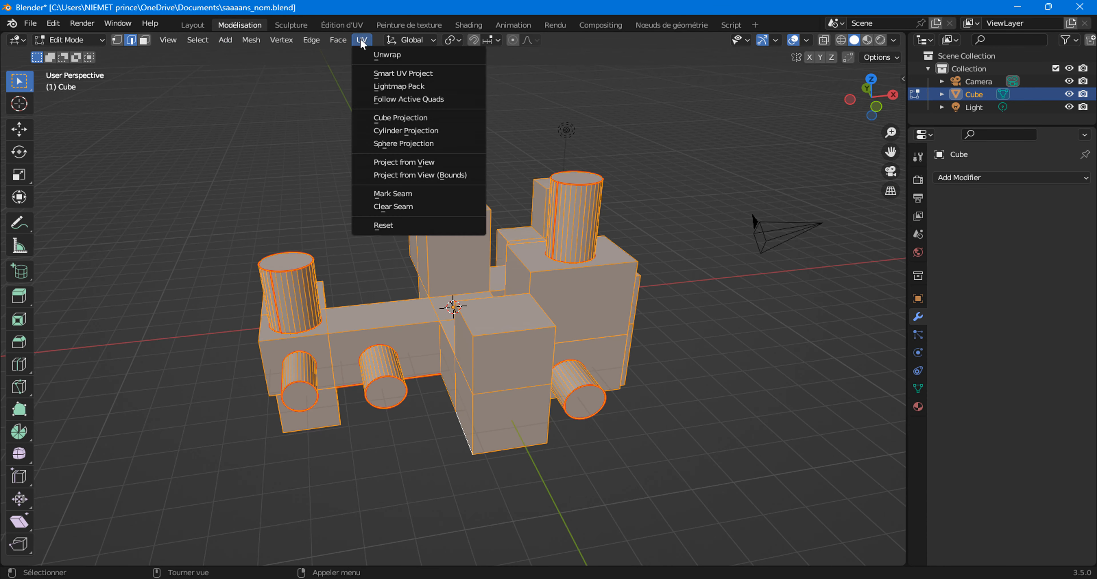
{"action": "left_click", "coordinate": [392, 206]}
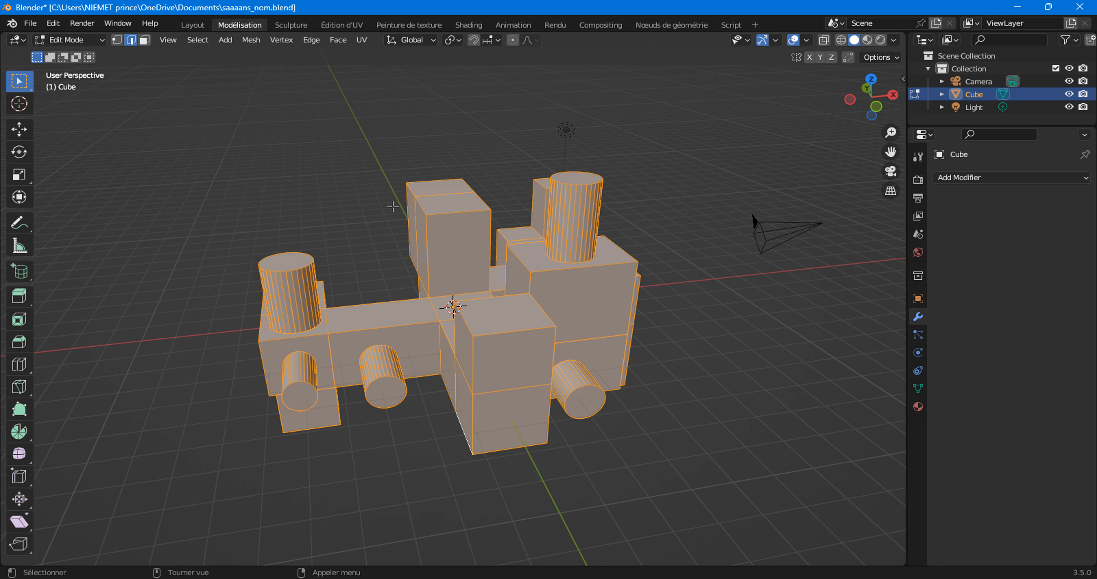
{"action": "left_click", "coordinate": [267, 230]}
In face select mode from the top view, select the top faces running from the corner block with the vertical cylinder to the central column
{"action": "middle_click_drag", "start_coordinate": [267, 229], "coordinate": [304, 256]}
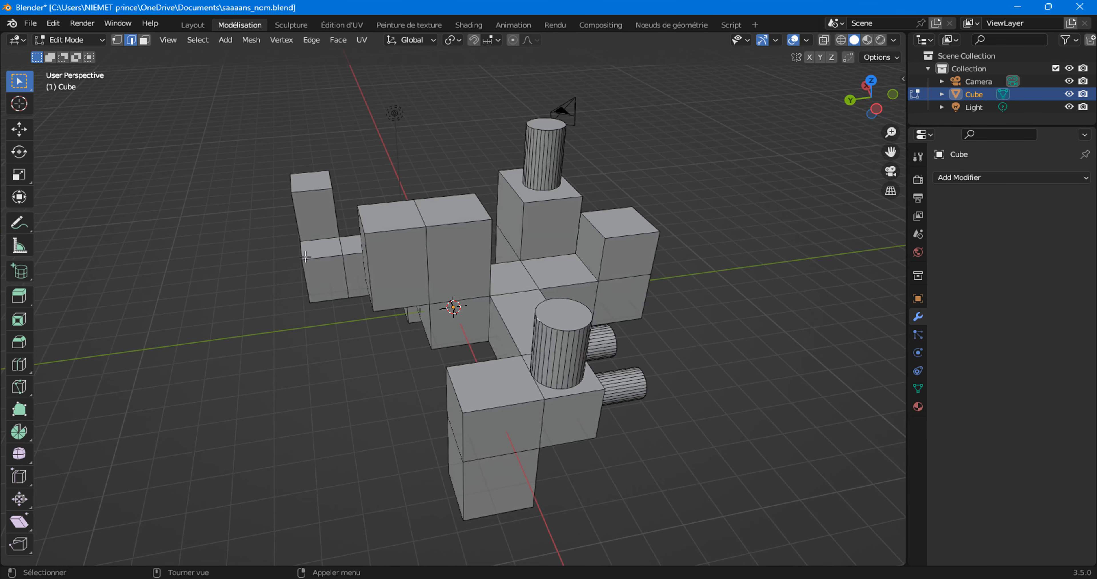
{"action": "middle_click_drag", "start_coordinate": [468, 339], "coordinate": [285, 206]}
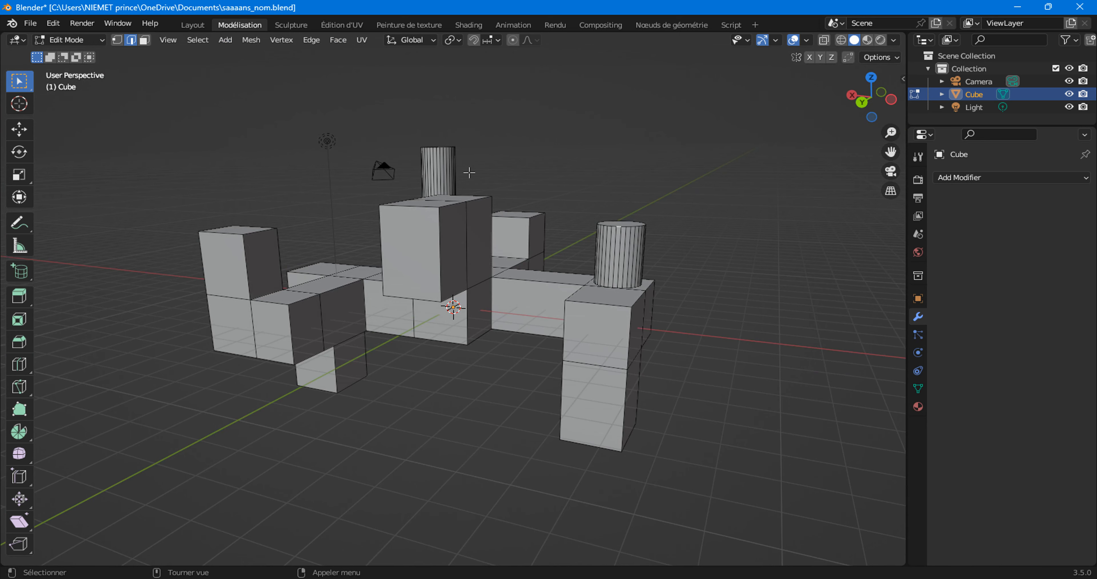
{"action": "middle_click_drag", "start_coordinate": [503, 339], "coordinate": [320, 303]}
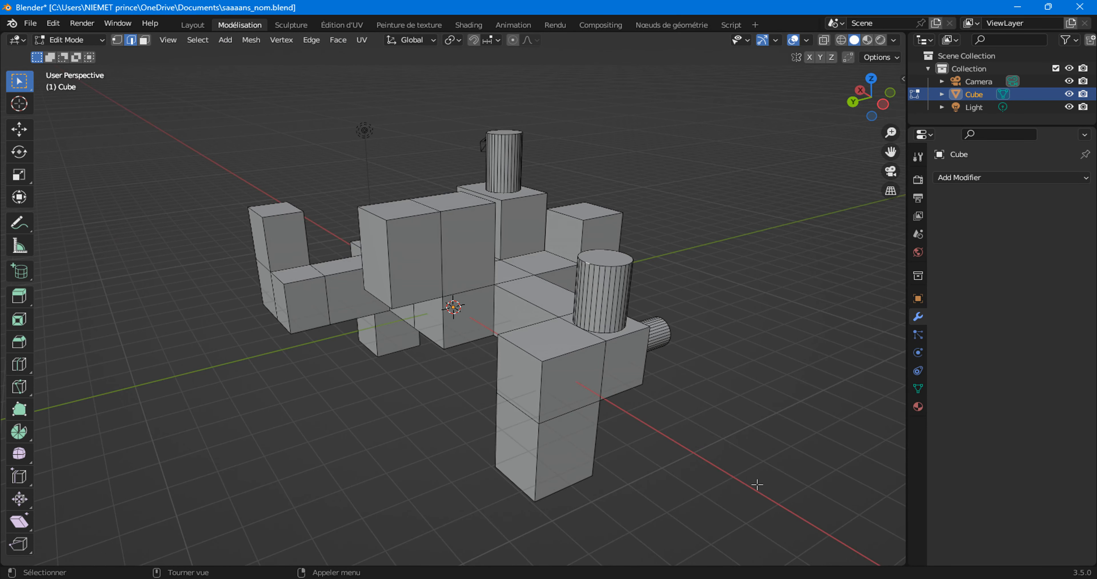
{"action": "middle_click_drag", "start_coordinate": [722, 456], "coordinate": [664, 381]}
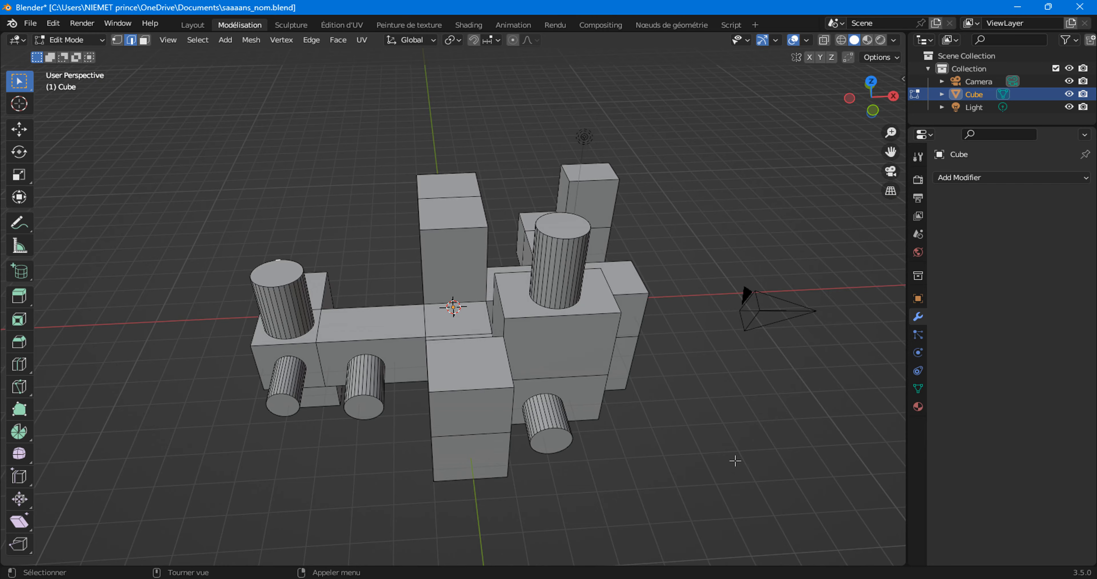
{"action": "middle_click_drag", "start_coordinate": [735, 461], "coordinate": [463, 379]}
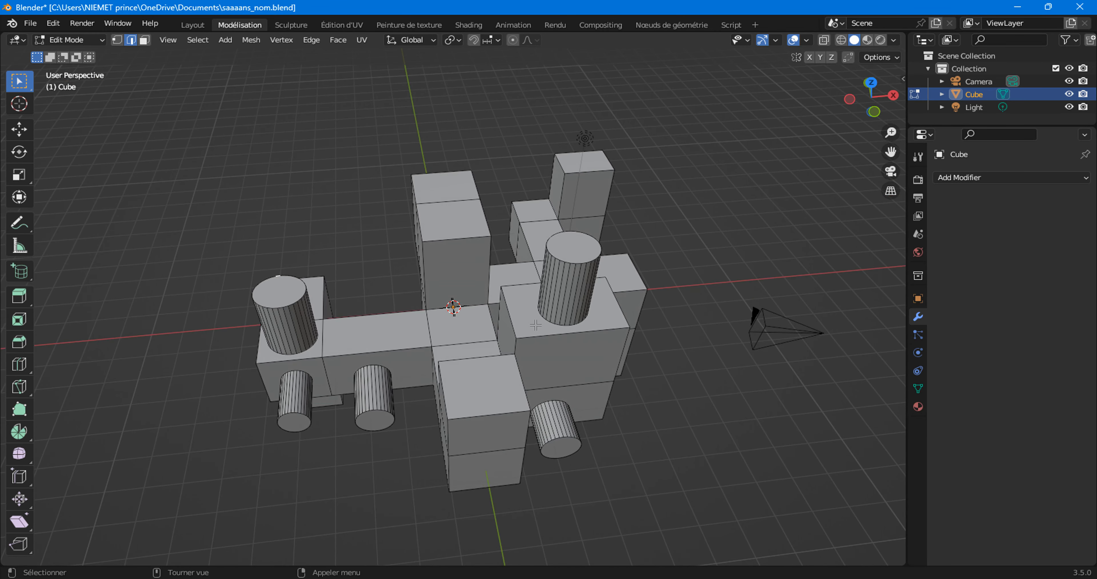
{"action": "middle_click_drag", "start_coordinate": [446, 293], "coordinate": [451, 239]}
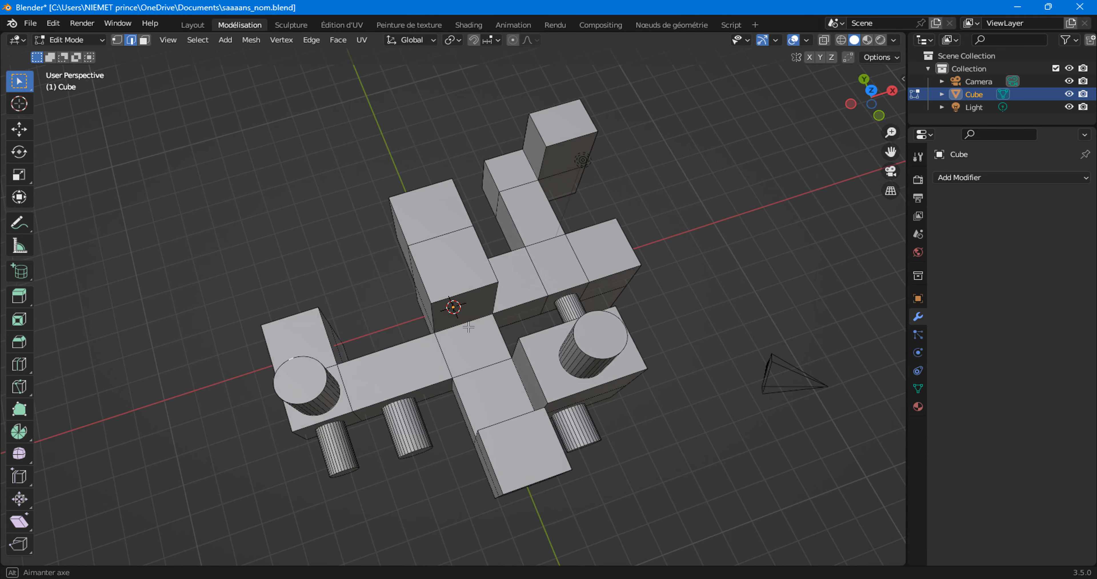
{"action": "left_click", "coordinate": [871, 91]}
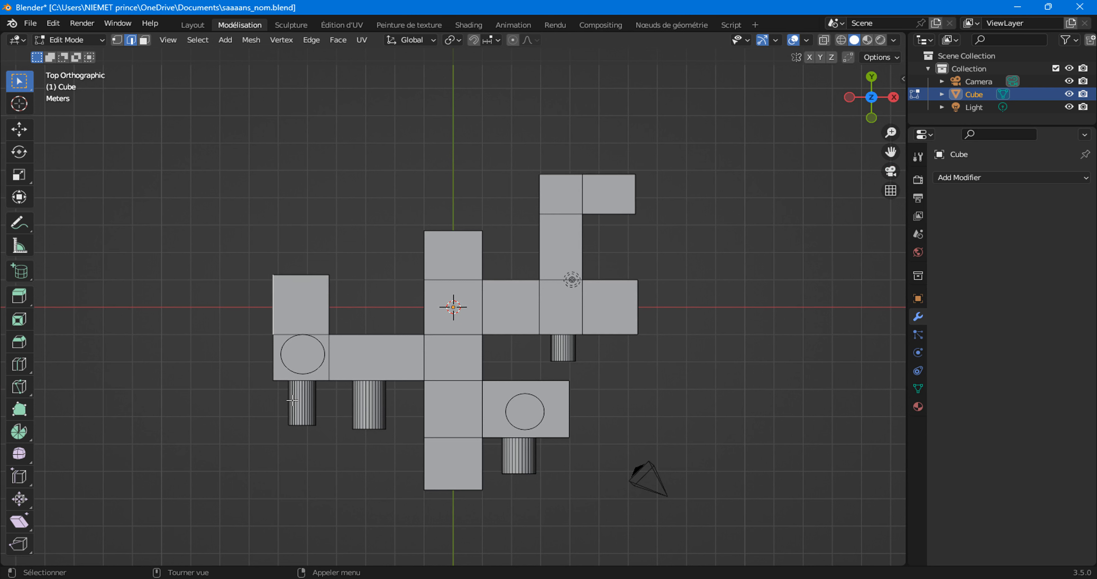
{"action": "left_click", "coordinate": [145, 40]}
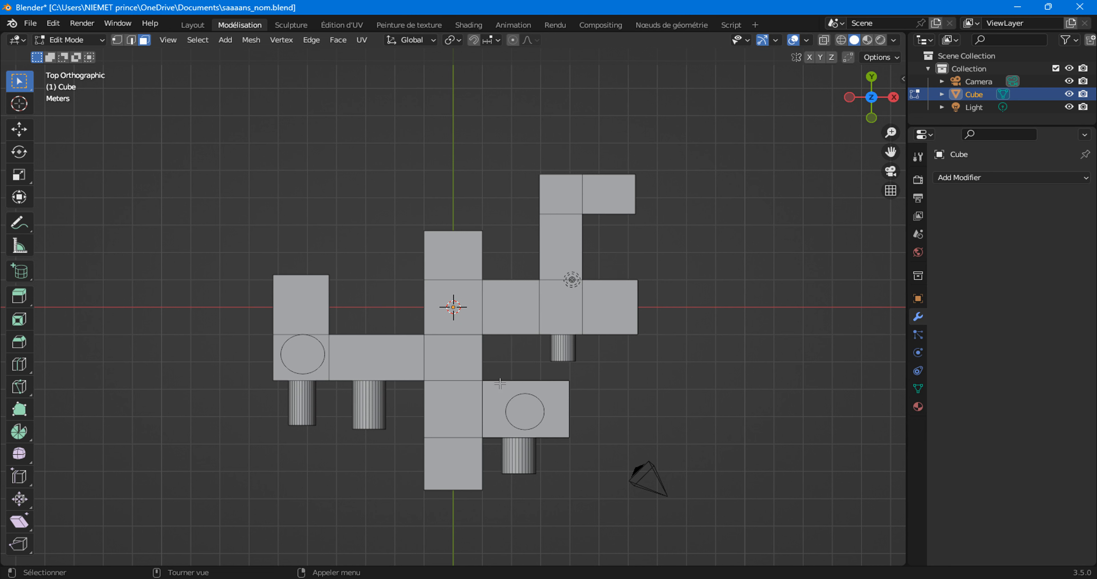
{"action": "left_click", "coordinate": [298, 319]}
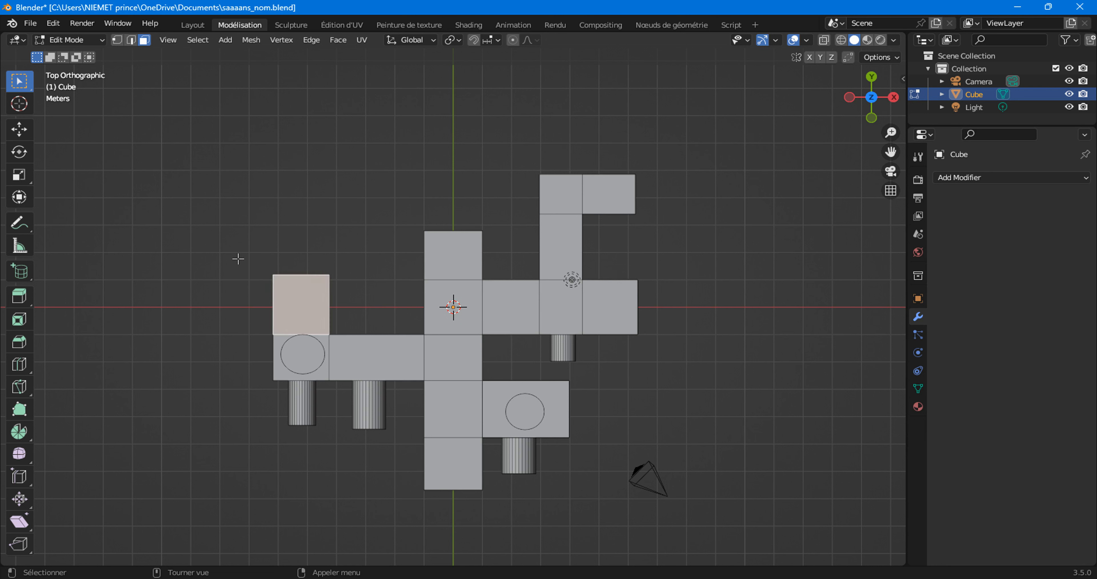
{"action": "left_click", "coordinate": [280, 343], "text": "shift"}
{"action": "left_click", "coordinate": [306, 362], "text": "shift"}
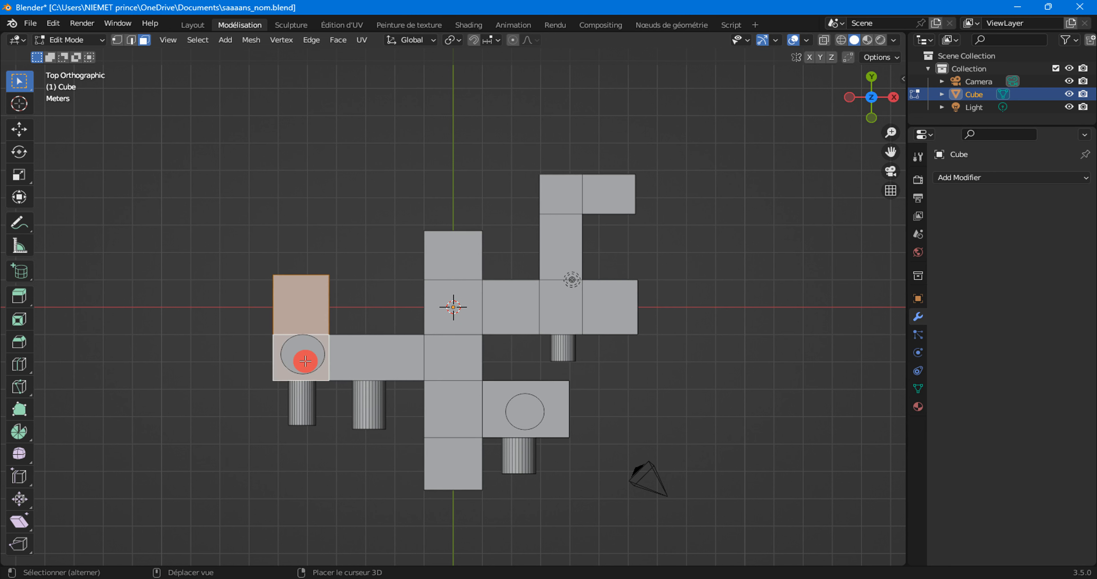
{"action": "left_click_drag", "start_coordinate": [306, 361], "coordinate": [452, 369], "text": "shift"}
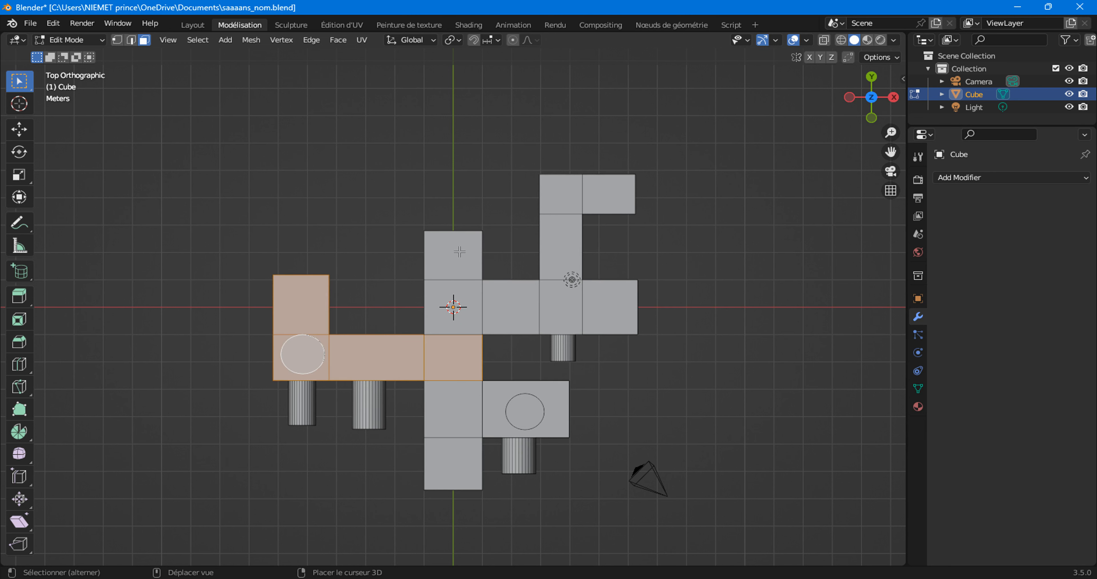
Add the top faces of the central column, the long arm with its angled branch, and the other cylinder-topped block to the selection
{"action": "left_click_drag", "start_coordinate": [458, 251], "coordinate": [466, 466], "text": "shift"}
{"action": "left_click_drag", "start_coordinate": [471, 316], "coordinate": [626, 311], "text": "shift"}
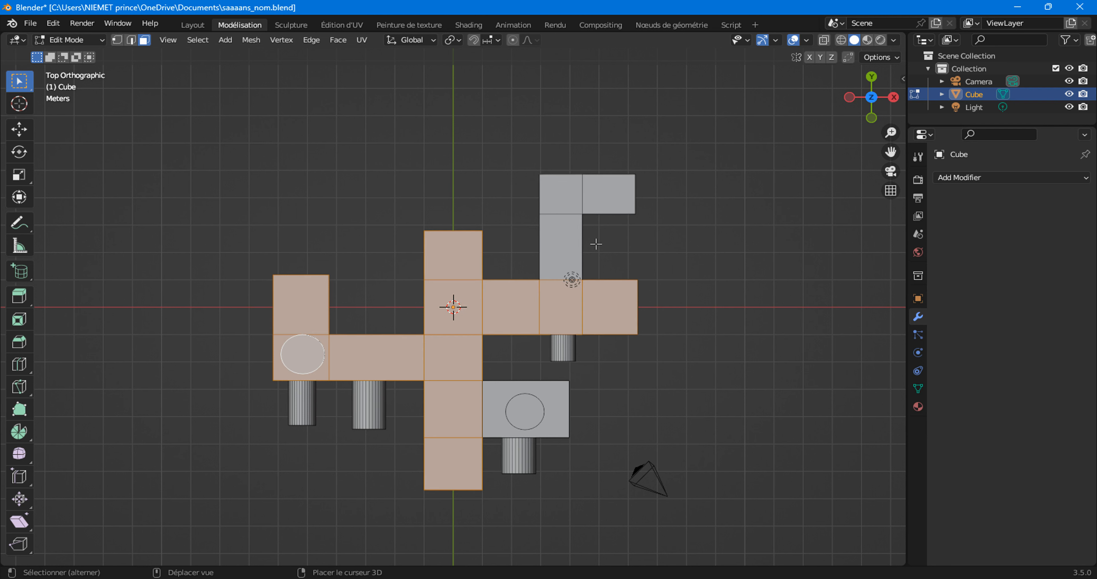
{"action": "left_click_drag", "start_coordinate": [560, 199], "coordinate": [570, 273], "text": "shift"}
{"action": "left_click_drag", "start_coordinate": [578, 191], "coordinate": [604, 256], "text": "shift"}
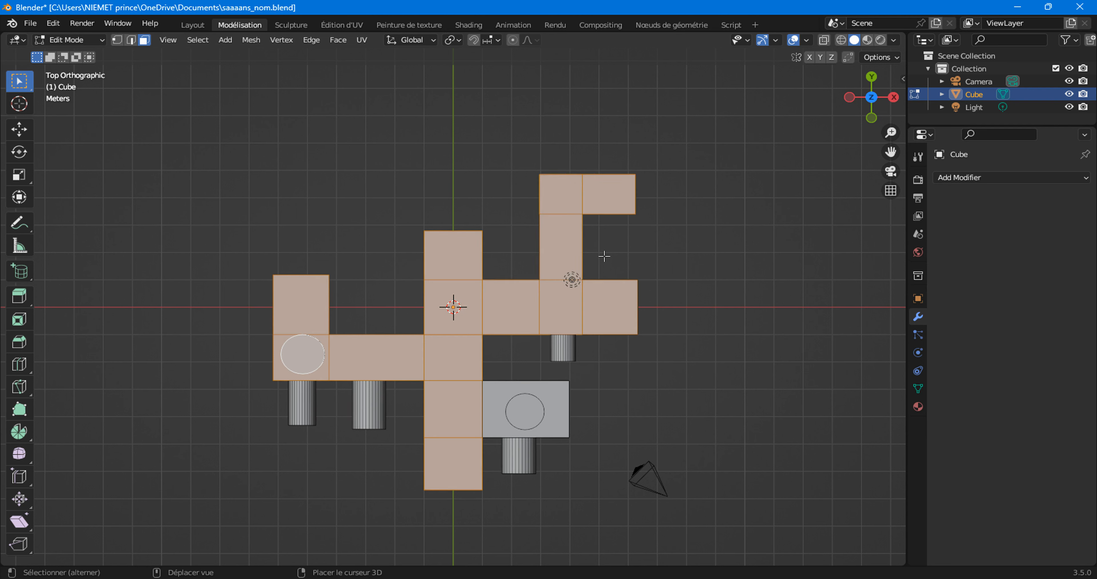
{"action": "left_click_drag", "start_coordinate": [457, 412], "coordinate": [541, 421], "text": "shift"}
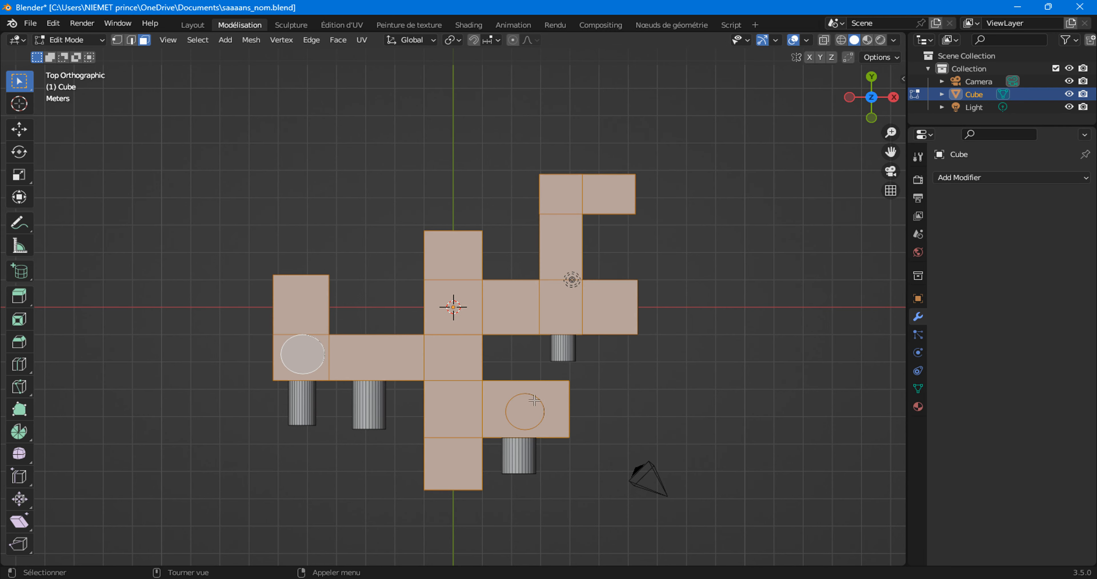
Check the selected top faces in perspective and map their UVs with Project from View in the top orthographic view
{"action": "middle_click_drag", "start_coordinate": [534, 400], "coordinate": [557, 322]}
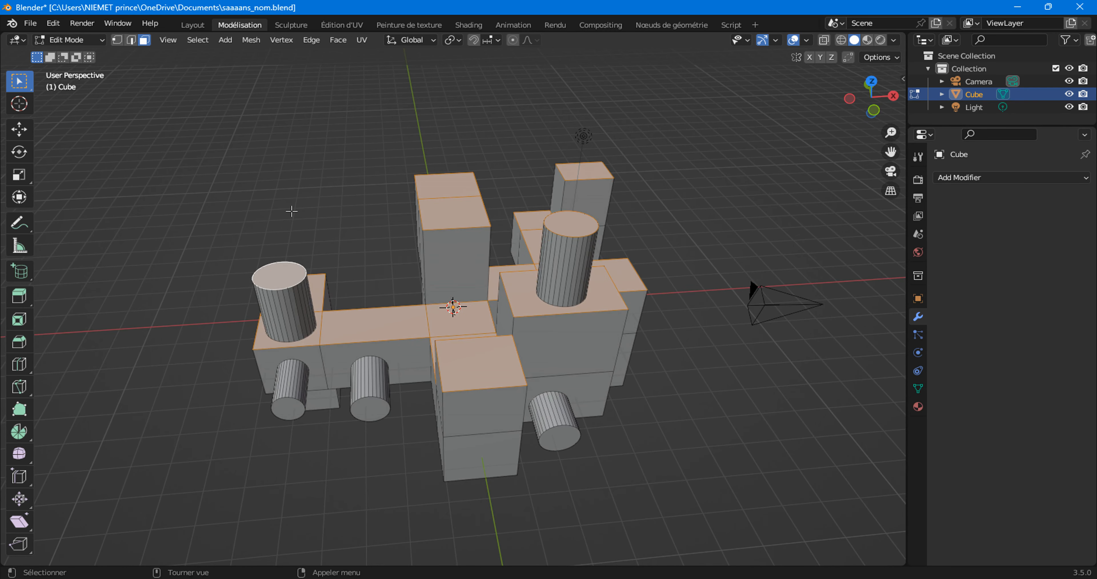
{"action": "mouse_move", "coordinate": [414, 318]}
{"action": "middle_mouse_down"}
{"action": "mouse_move", "coordinate": [438, 361]}
{"action": "mouse_move", "coordinate": [501, 242]}
{"action": "mouse_move", "coordinate": [452, 332]}
{"action": "mouse_move", "coordinate": [424, 324]}
{"action": "middle_mouse_up"}
{"action": "left_click", "coordinate": [345, 42]}
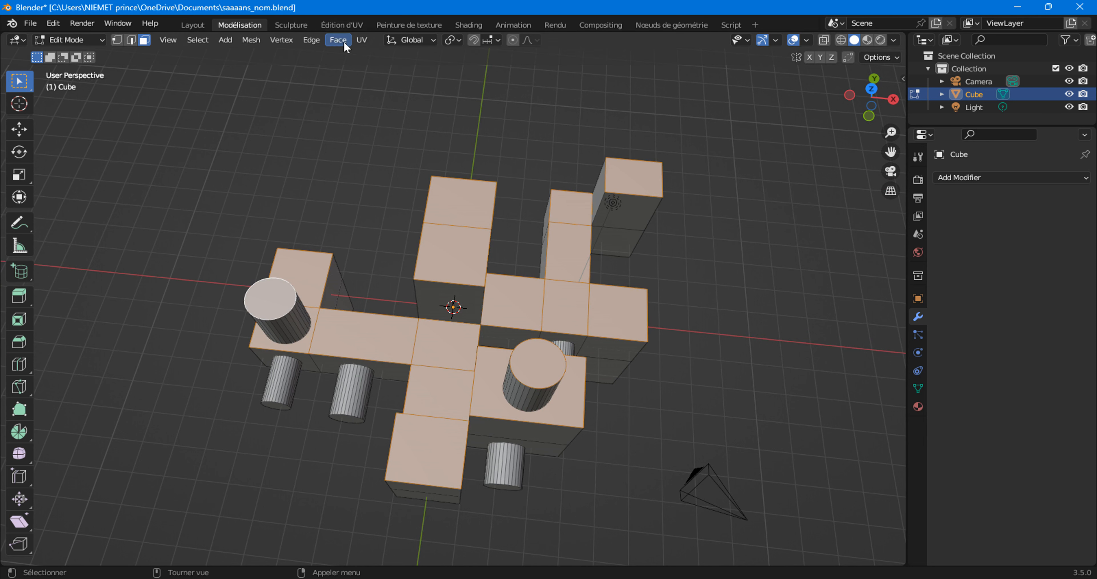
{"action": "left_click", "coordinate": [871, 91]}
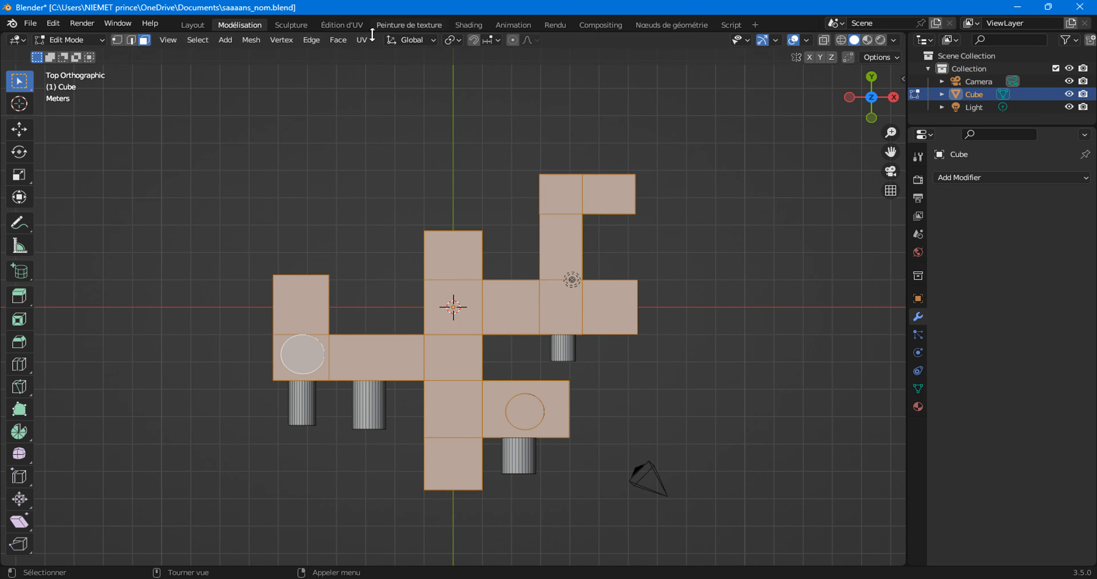
{"action": "left_click", "coordinate": [362, 41]}
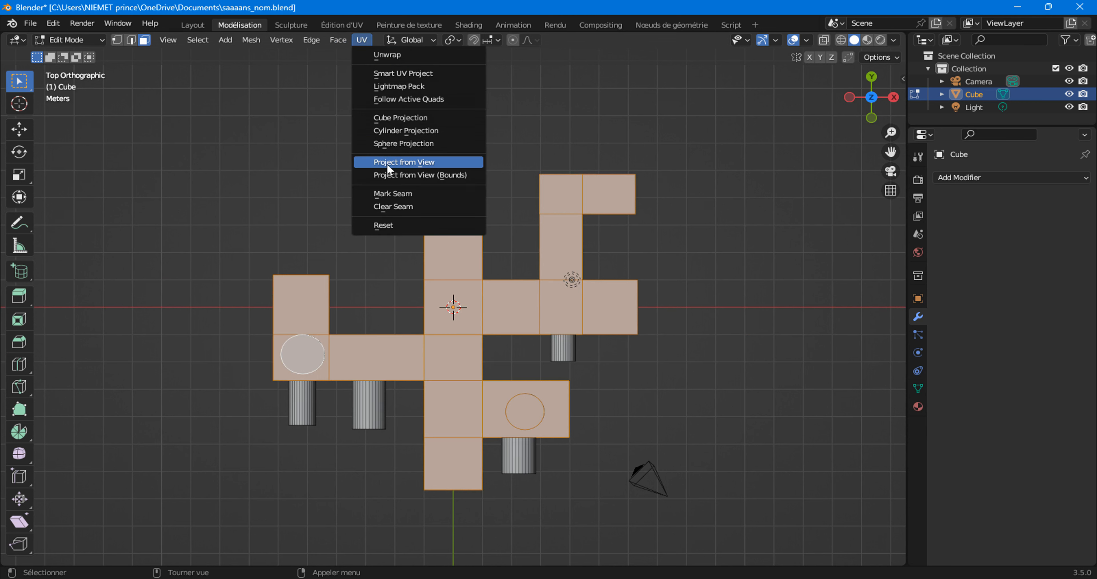
{"action": "left_click", "coordinate": [423, 161]}
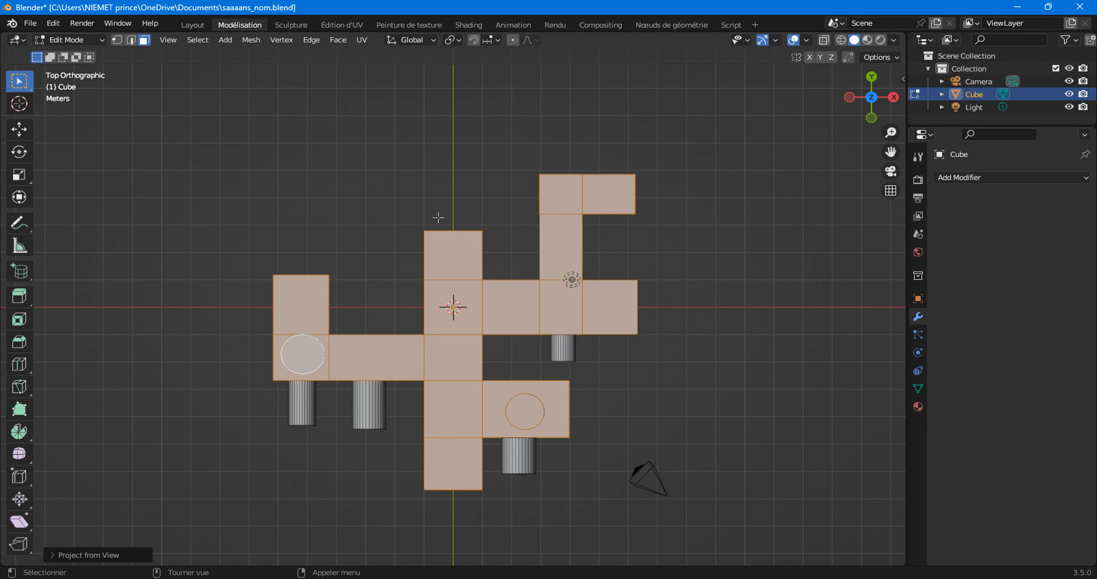
Unlink the image from the material's Base Color texture and examine the top-face projection in the UV editing workspace
{"action": "left_click", "coordinate": [917, 404]}
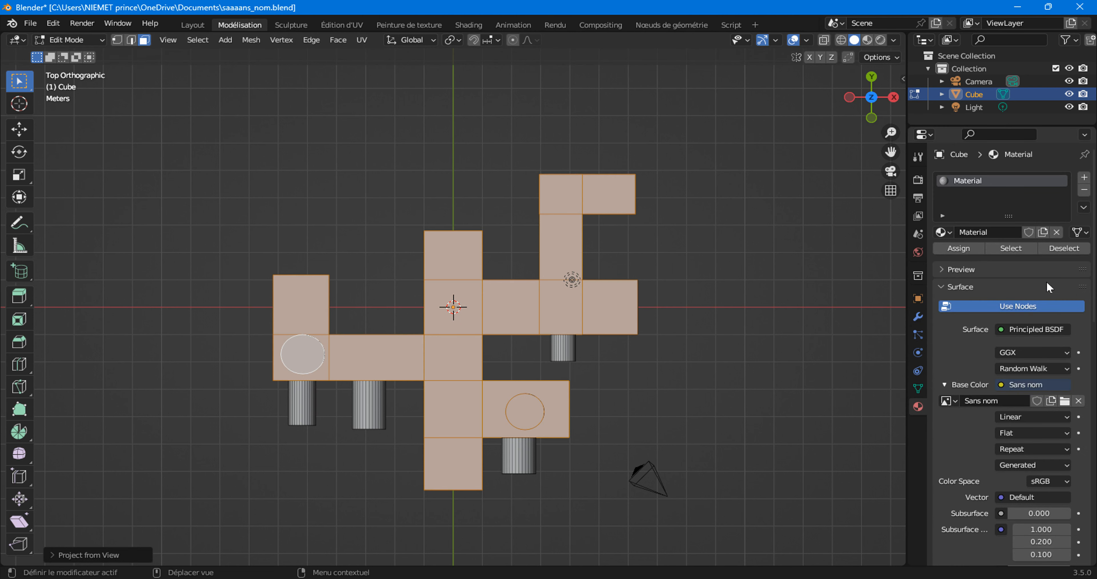
{"action": "left_click", "coordinate": [1077, 400]}
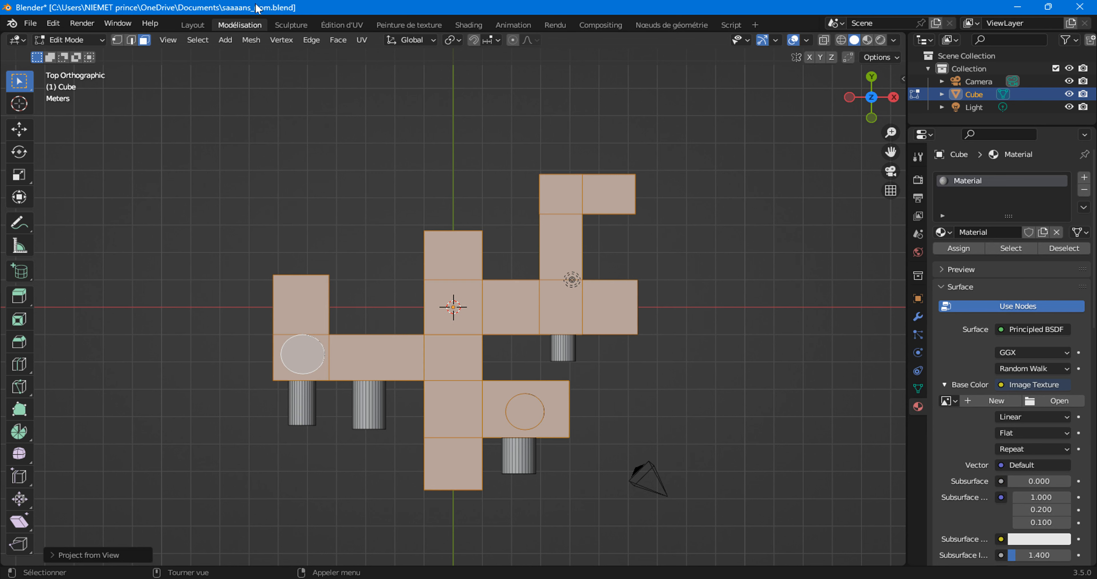
{"action": "left_click", "coordinate": [342, 25]}
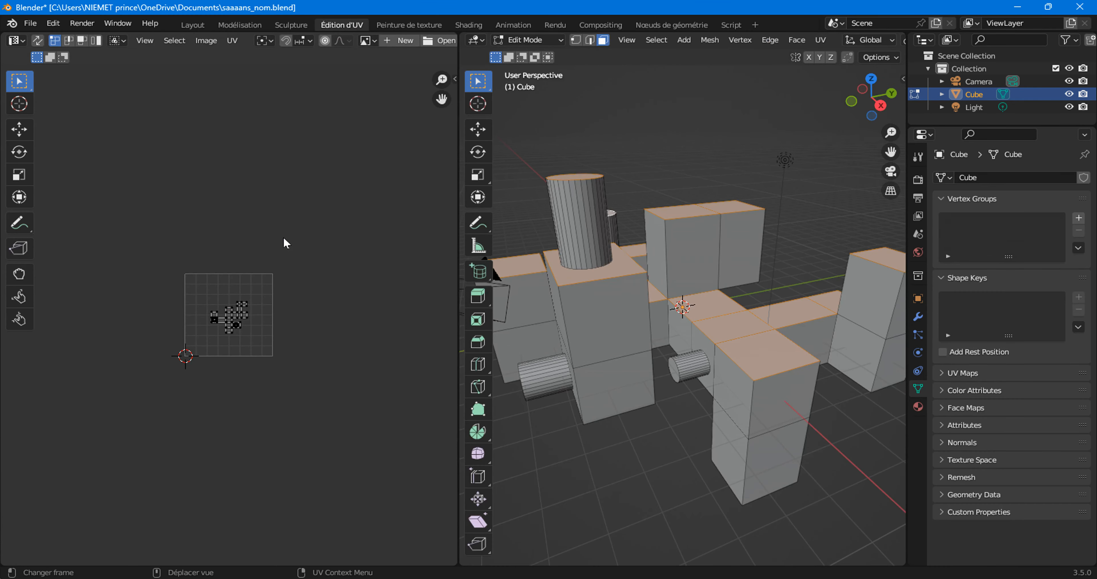
{"action": "scroll", "coordinate": [271, 310], "scroll_direction": "up", "scroll_amount": 3}
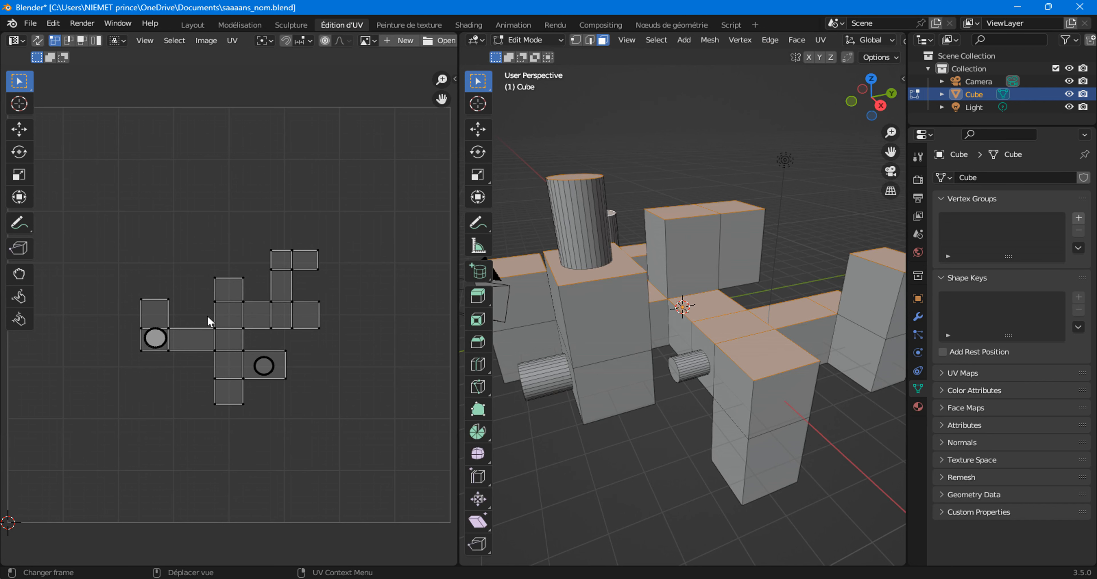
Back in the modelling workspace, select the model's front-facing faces from the front orthographic view, including the raised blocks
{"action": "left_click", "coordinate": [244, 27]}
{"action": "left_click", "coordinate": [871, 118]}
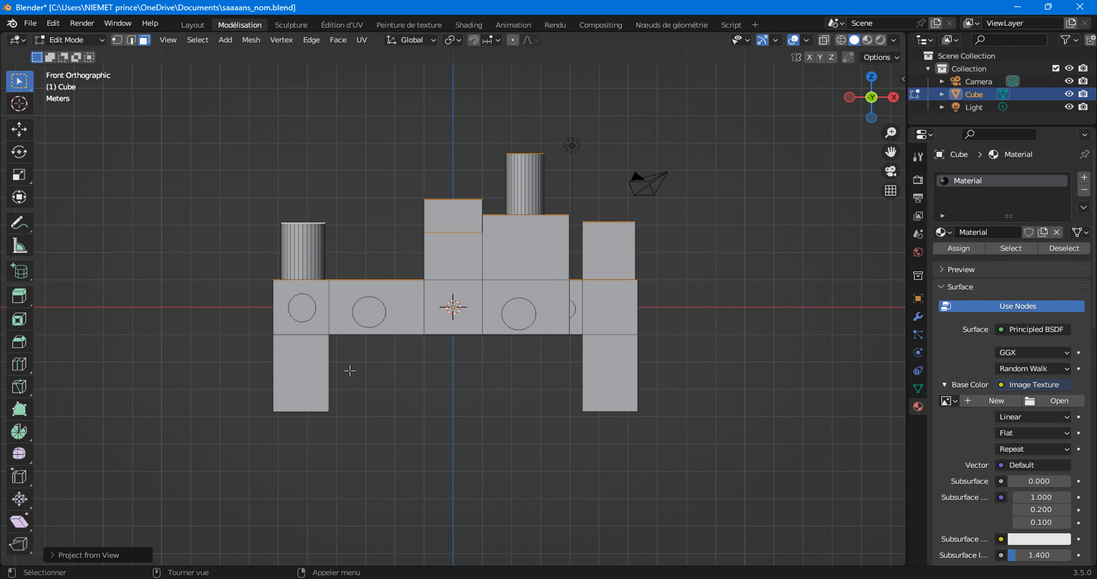
{"action": "left_click_drag", "start_coordinate": [262, 300], "coordinate": [702, 462]}
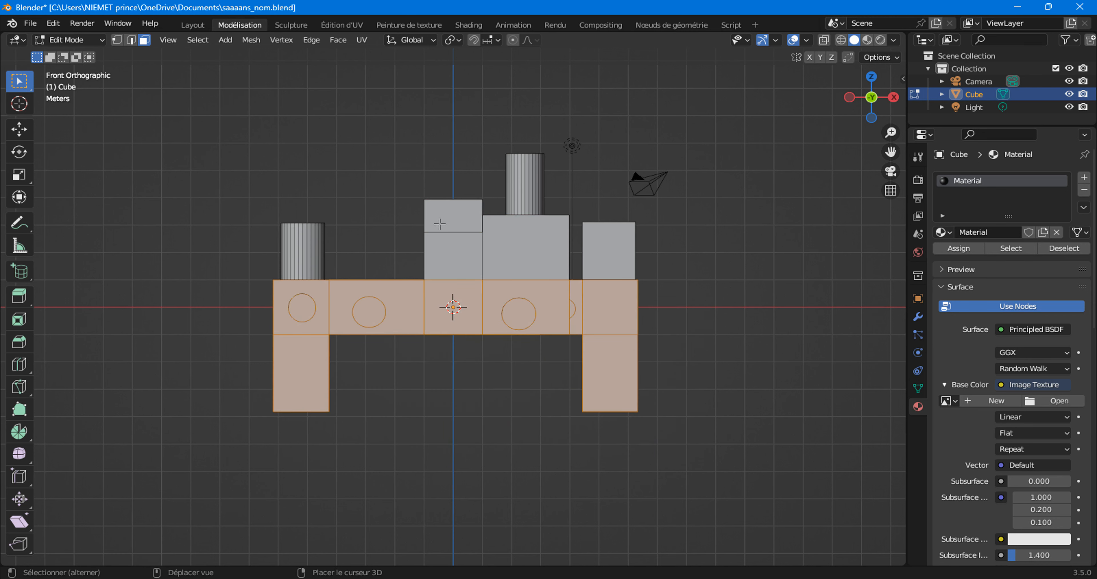
{"action": "left_click", "coordinate": [529, 268], "text": "shift"}
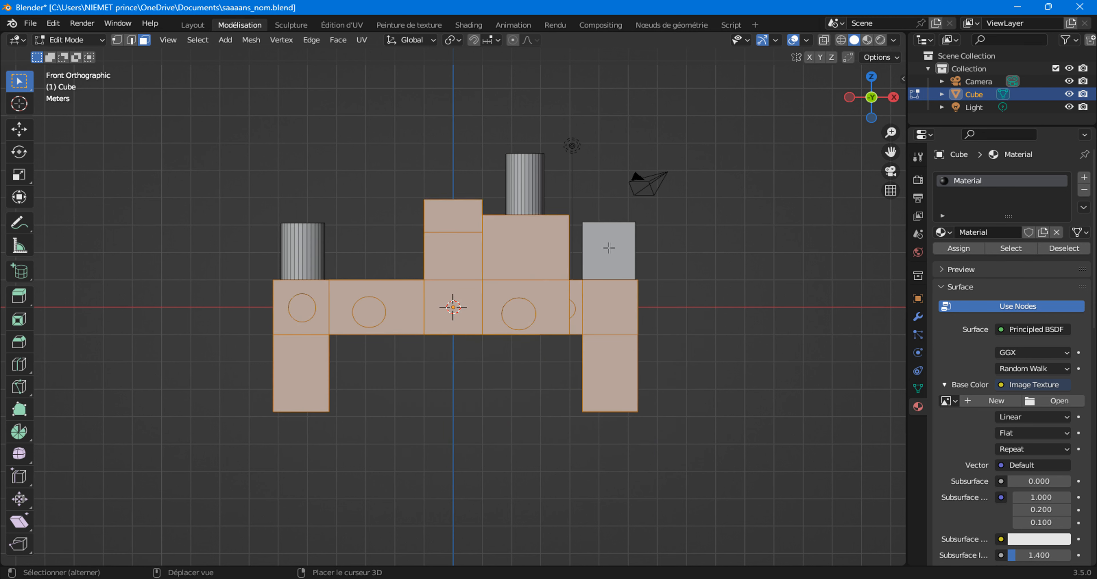
{"action": "left_click", "coordinate": [608, 248], "text": "shift"}
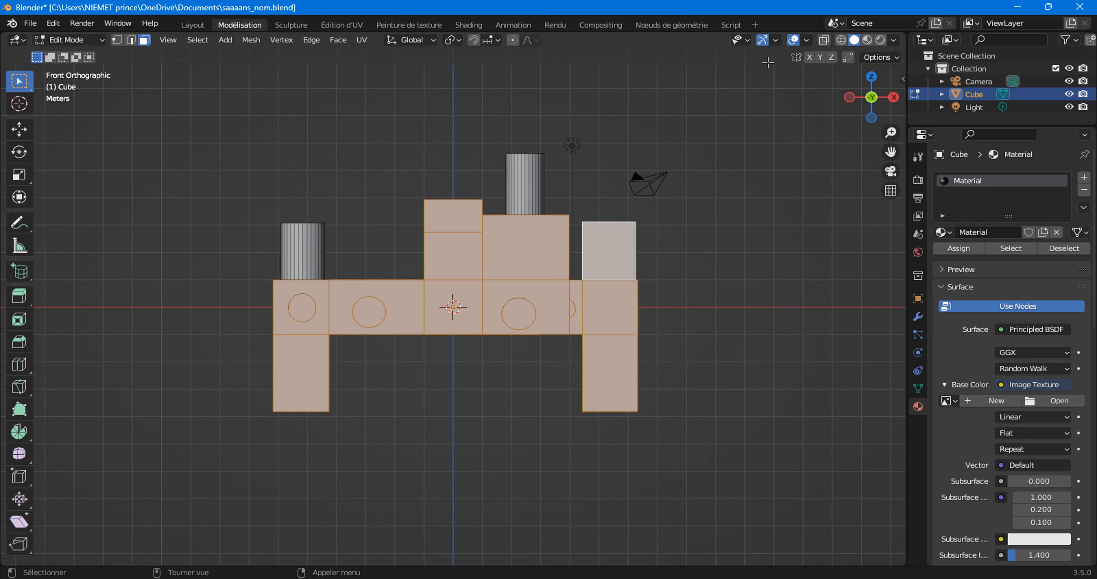
Add the missed front-facing faces beside the central column and on the lower part of the rear tower block to the selection
{"action": "left_click", "coordinate": [840, 42]}
{"action": "left_click", "coordinate": [855, 41]}
{"action": "middle_click_drag", "start_coordinate": [434, 317], "coordinate": [442, 292]}
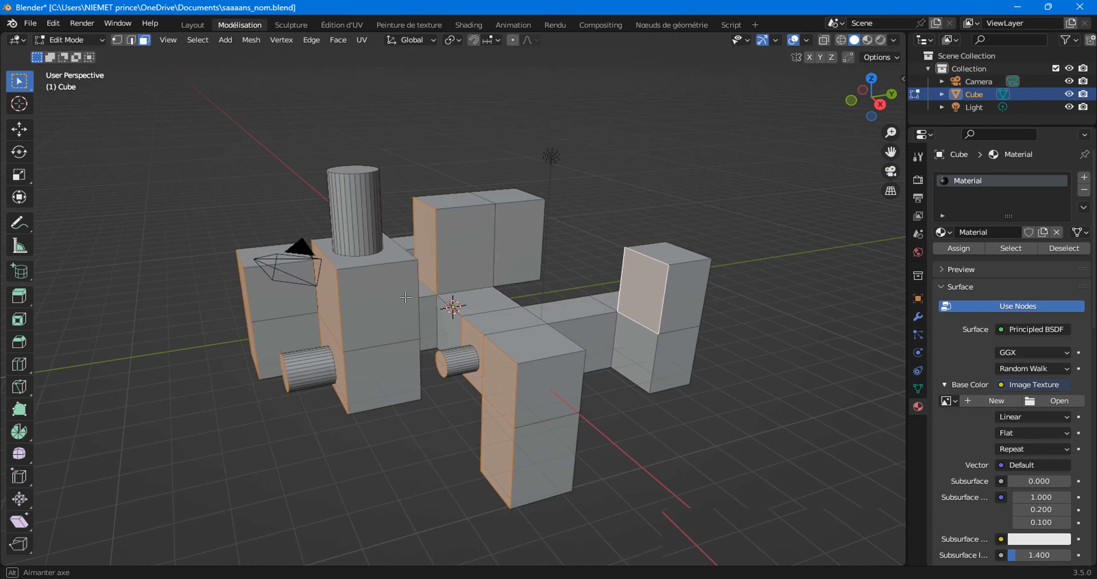
{"action": "scroll", "coordinate": [443, 298], "scroll_direction": "up", "scroll_amount": 5}
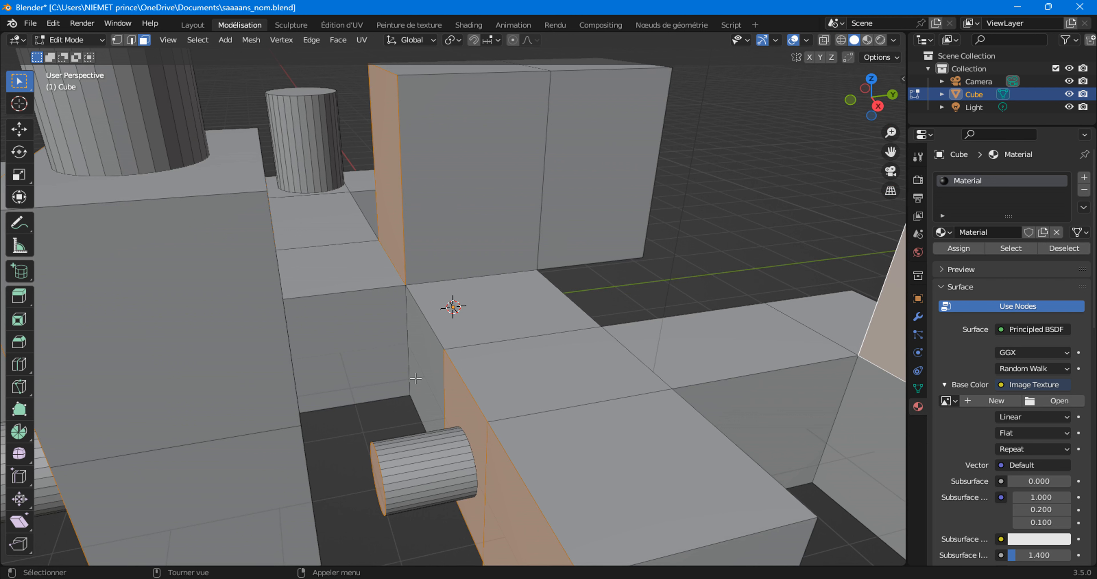
{"action": "left_click", "coordinate": [427, 374], "text": "shift"}
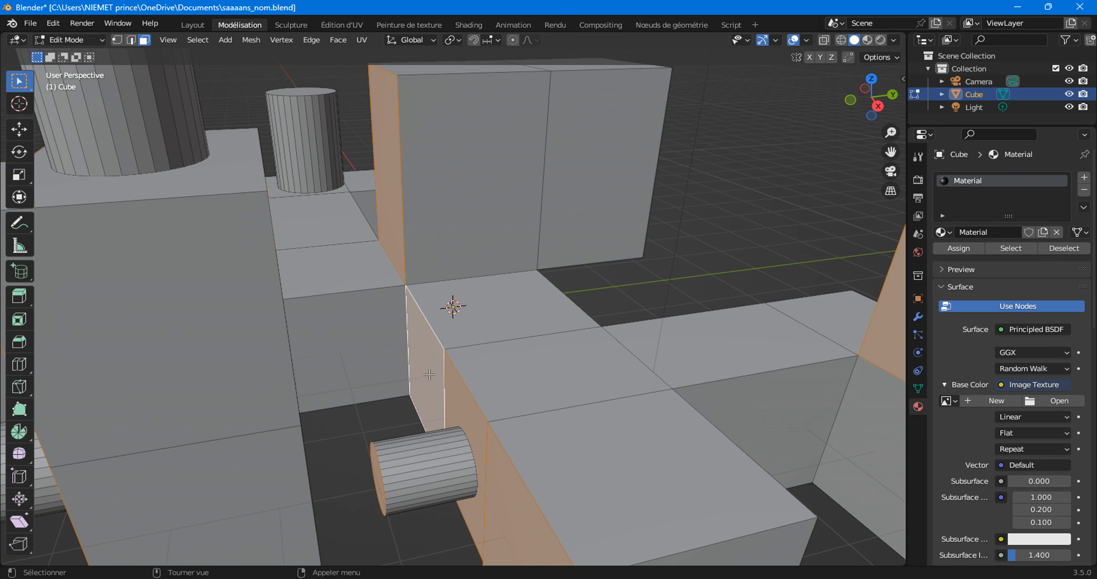
{"action": "scroll", "coordinate": [427, 375], "scroll_direction": "down", "scroll_amount": 3}
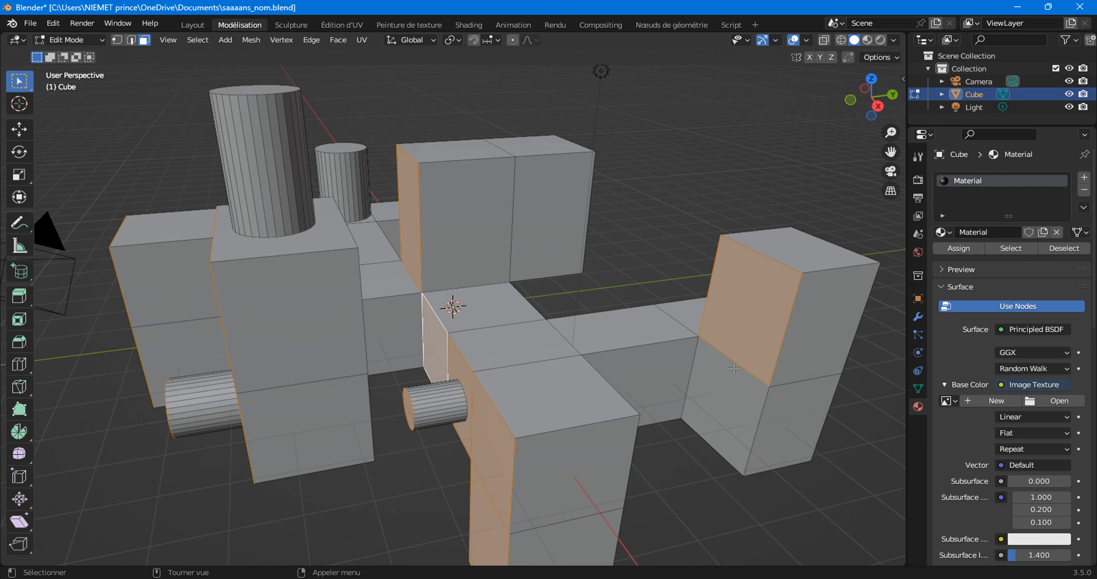
{"action": "left_click", "coordinate": [715, 405], "text": "shift"}
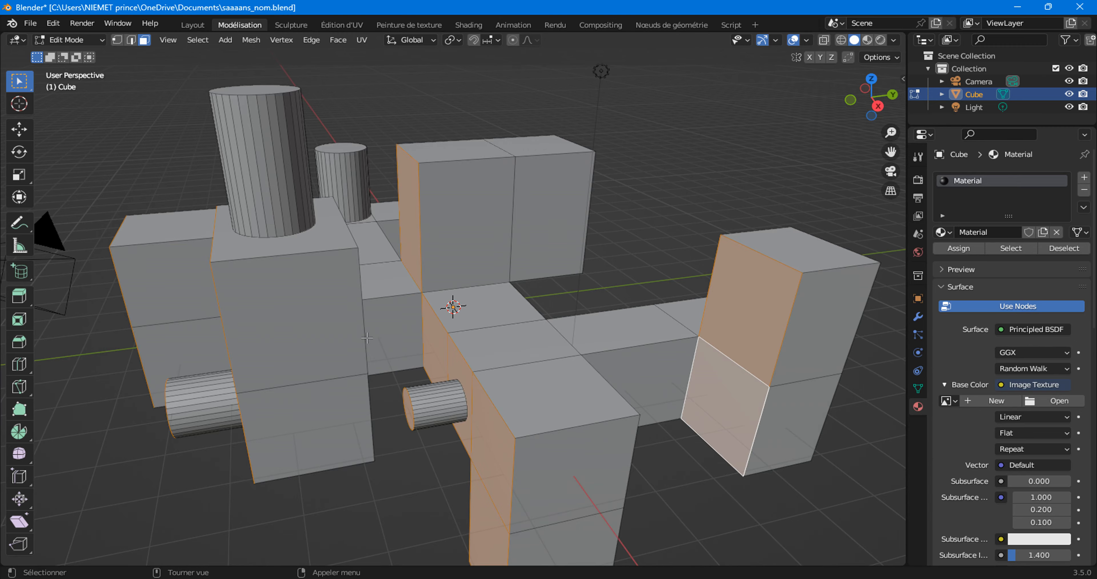
Check the front-facing selection in perspective and map its UVs with Project from View in the front orthographic view
{"action": "middle_click_drag", "start_coordinate": [183, 363], "coordinate": [214, 352]}
{"action": "scroll", "coordinate": [214, 352], "scroll_direction": "down", "scroll_amount": 3}
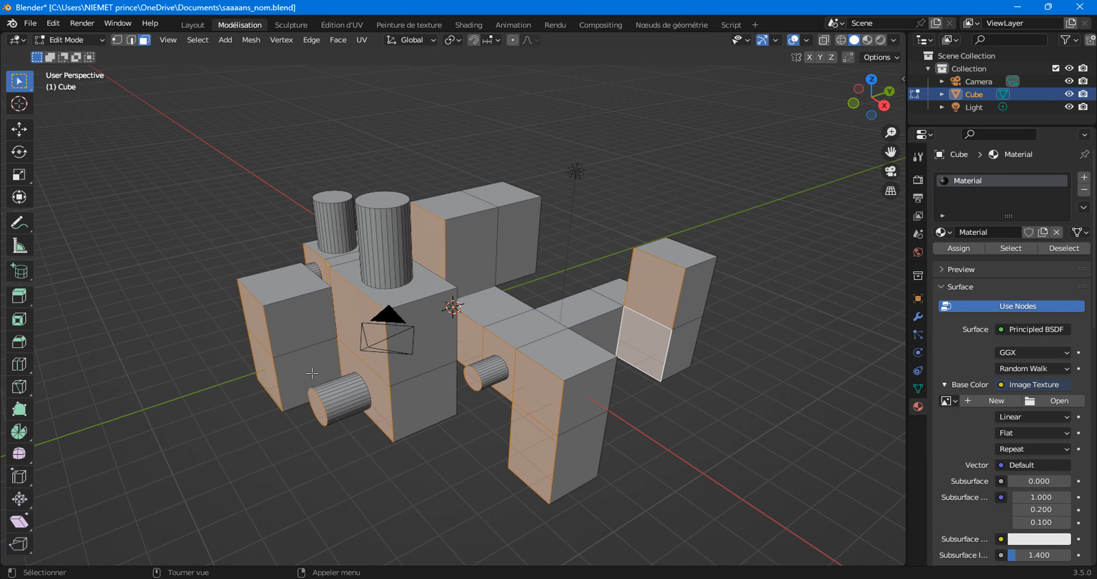
{"action": "left_click", "coordinate": [853, 103]}
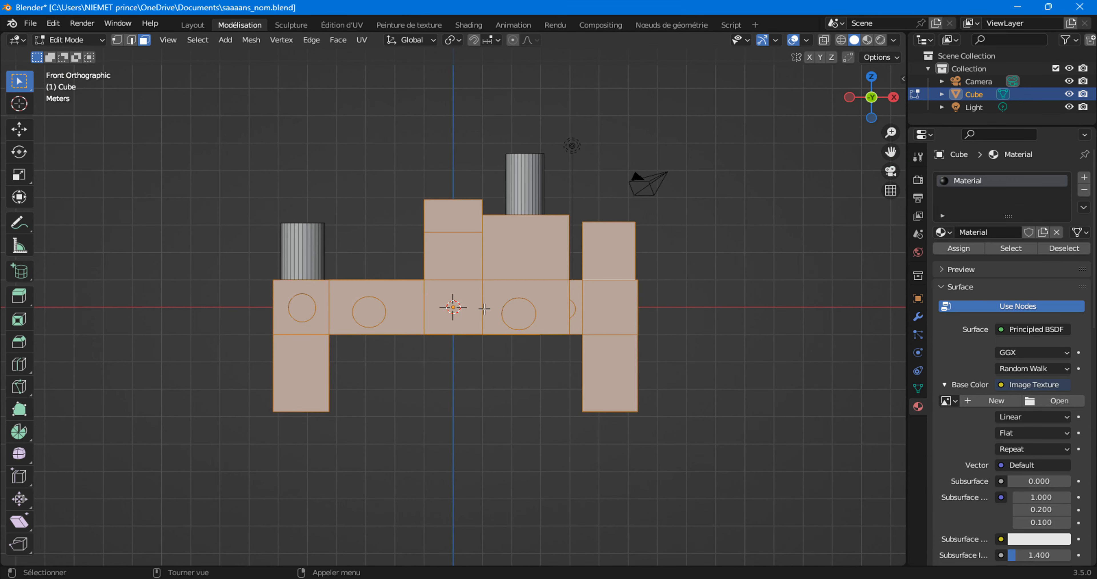
{"action": "left_click", "coordinate": [362, 40]}
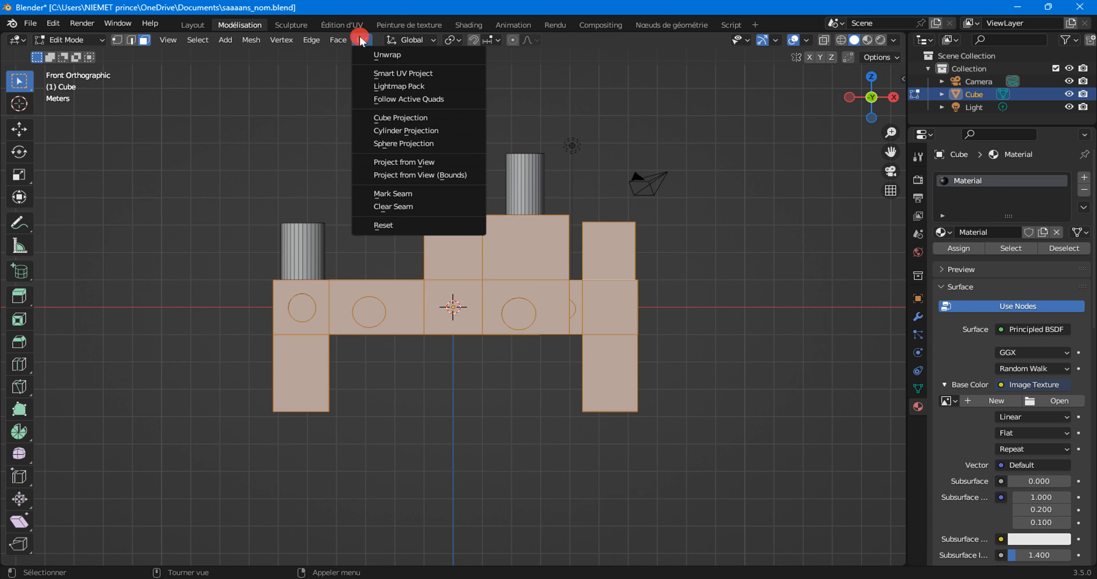
{"action": "left_click", "coordinate": [398, 165]}
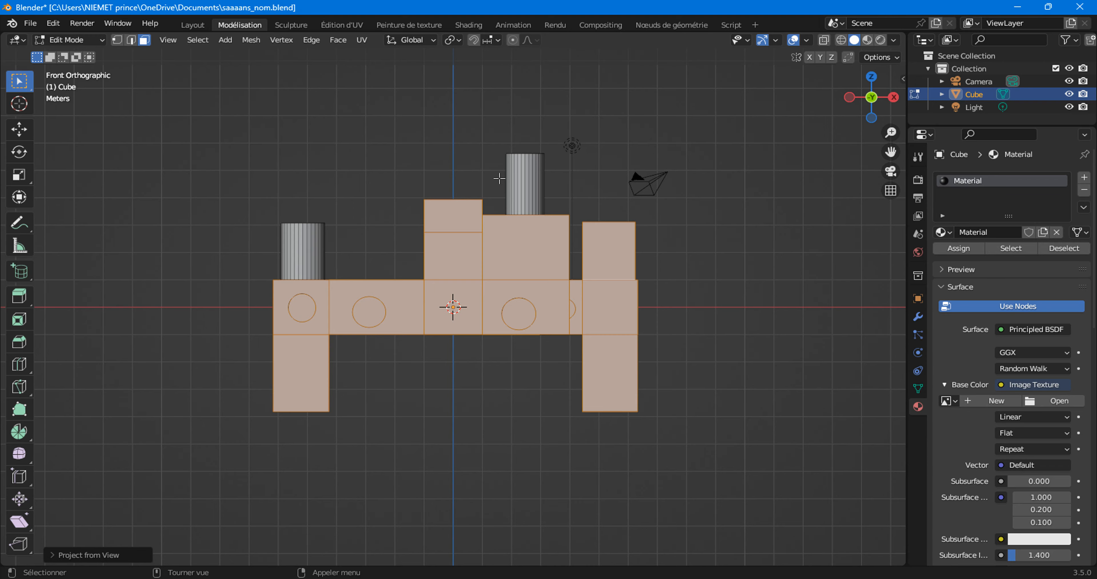
Examine the front-face projection in the UV editing workspace against the front orthographic view and return to the modelling workspace
{"action": "middle_click_drag", "start_coordinate": [499, 178], "coordinate": [406, 123]}
{"action": "left_click", "coordinate": [341, 24]}
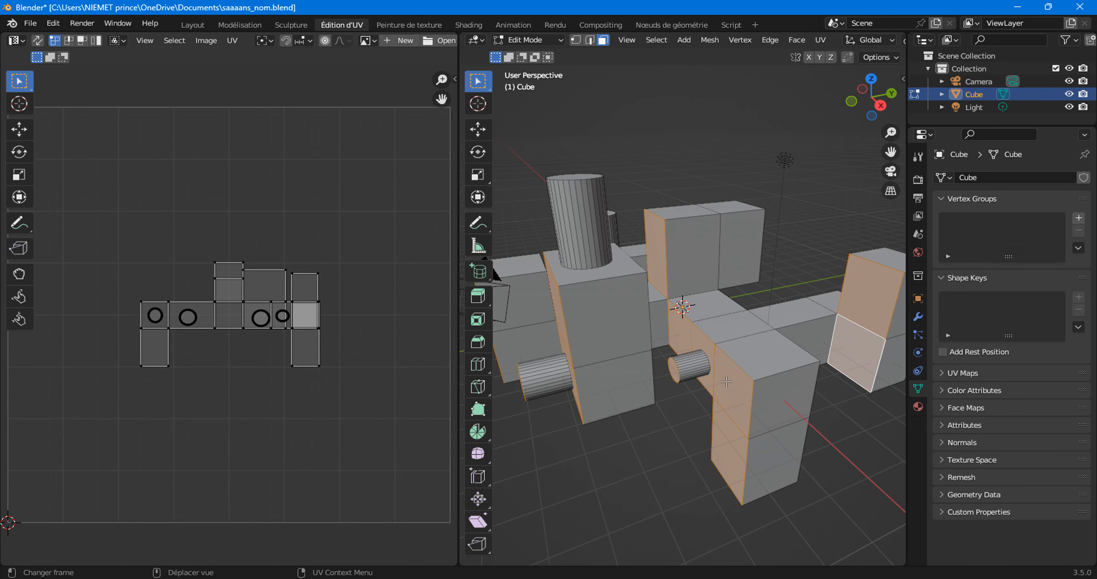
{"action": "left_click", "coordinate": [851, 101]}
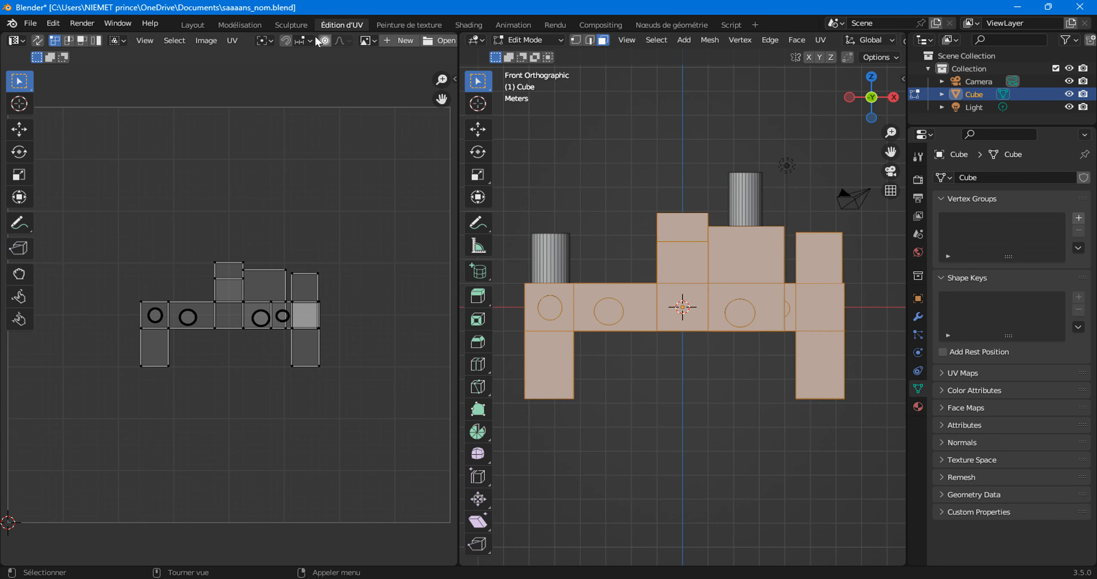
{"action": "left_click", "coordinate": [192, 25]}
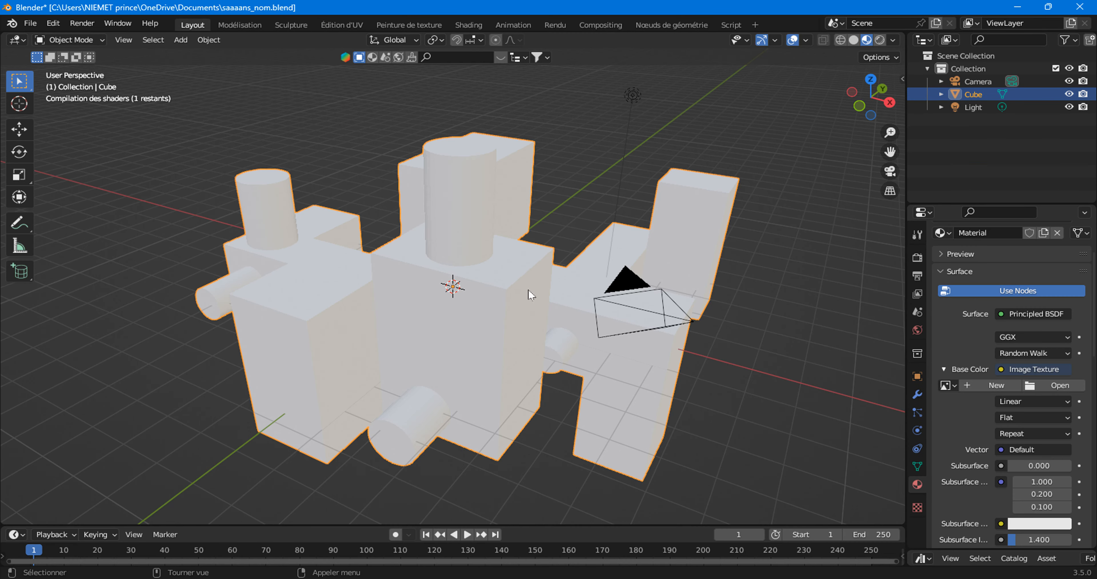
{"action": "left_click", "coordinate": [246, 26]}
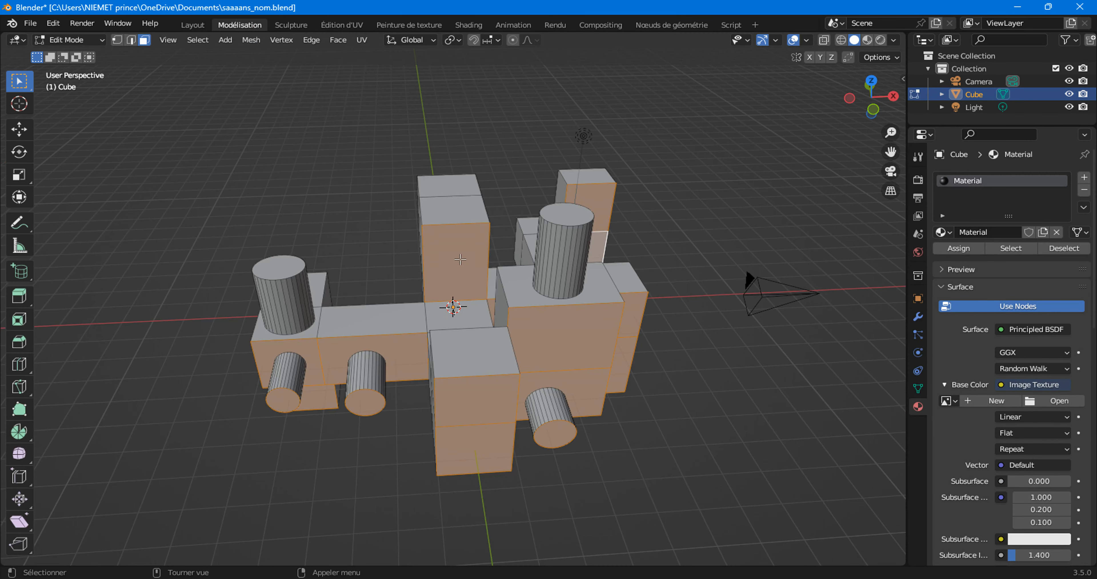
In the left orthographic view, start a new selection with the left-facing faces of the rear and central blocks, including the leg
{"action": "middle_click_drag", "start_coordinate": [775, 230], "coordinate": [791, 189]}
{"action": "left_click", "coordinate": [876, 99]}
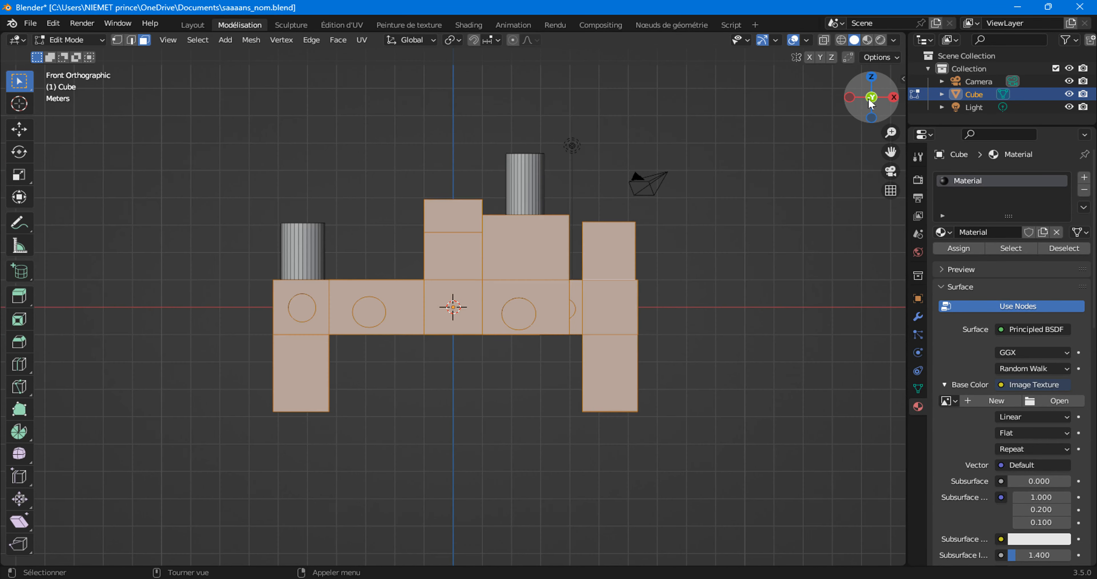
{"action": "left_click", "coordinate": [848, 98]}
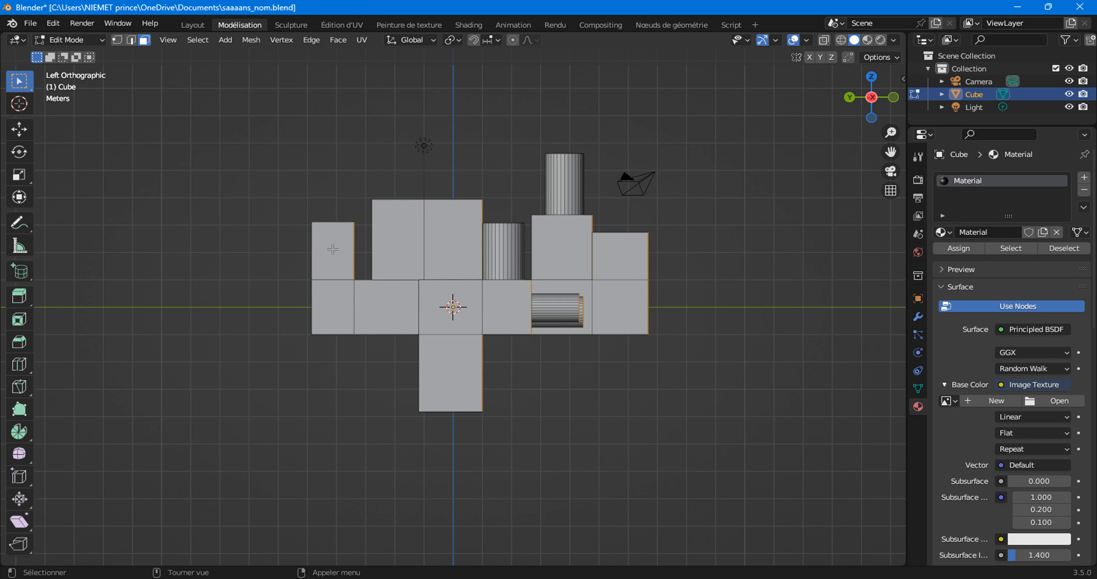
{"action": "left_click", "coordinate": [330, 262]}
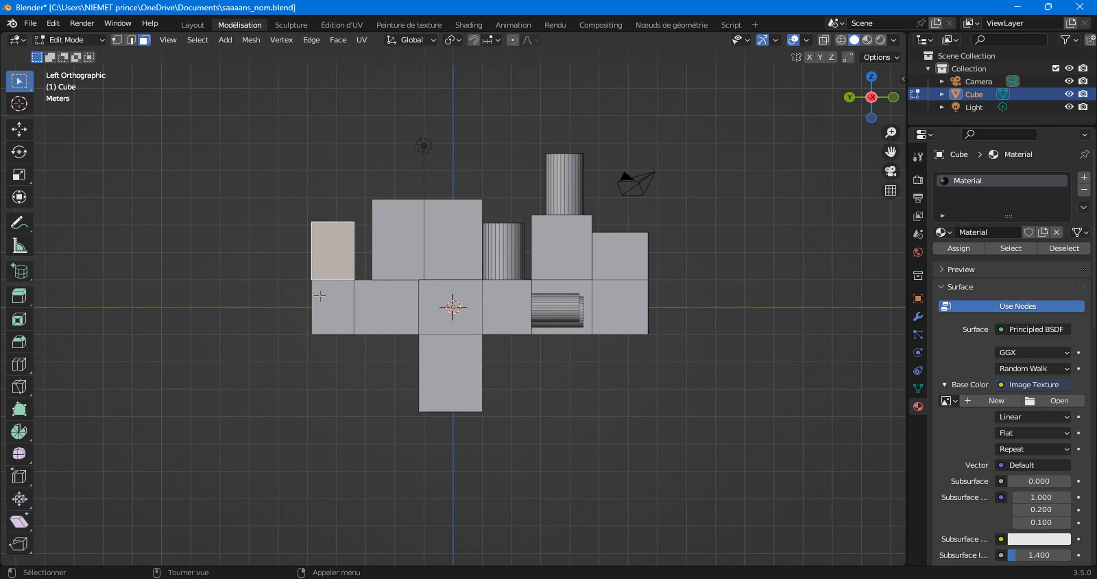
{"action": "left_click", "coordinate": [320, 295], "text": "shift"}
{"action": "left_click", "coordinate": [391, 303], "text": "shift"}
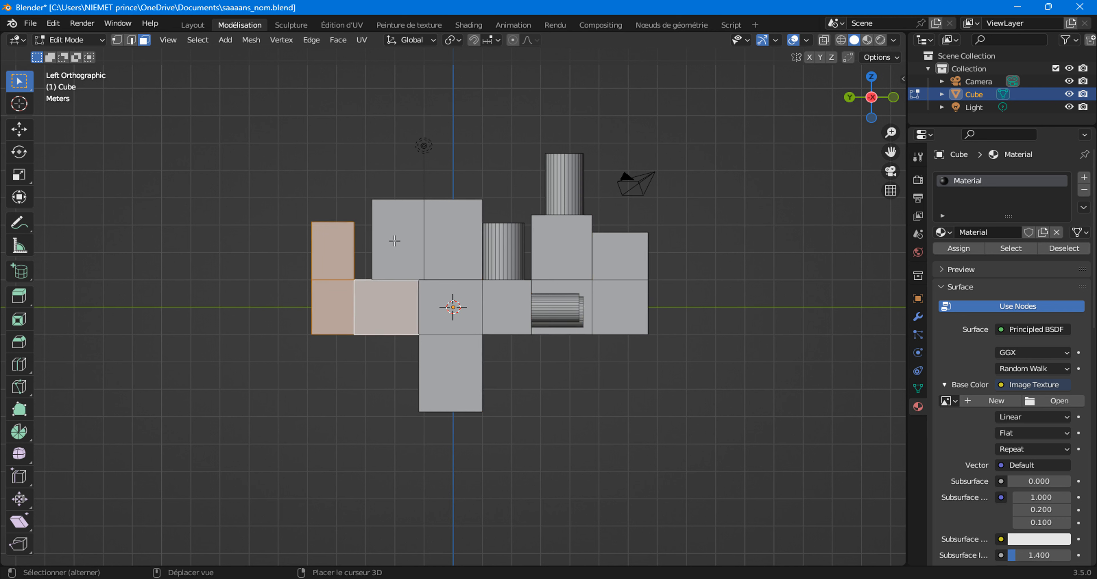
{"action": "left_click_drag", "start_coordinate": [394, 241], "coordinate": [467, 327], "text": "shift"}
{"action": "left_click_drag", "start_coordinate": [450, 371], "coordinate": [458, 378], "text": "shift"}
{"action": "left_click_drag", "start_coordinate": [490, 314], "coordinate": [509, 323], "text": "shift"}
Add the left-facing faces of the two front blocks, both lower and raised parts, to the selection
{"action": "left_click", "coordinate": [558, 293], "text": "shift"}
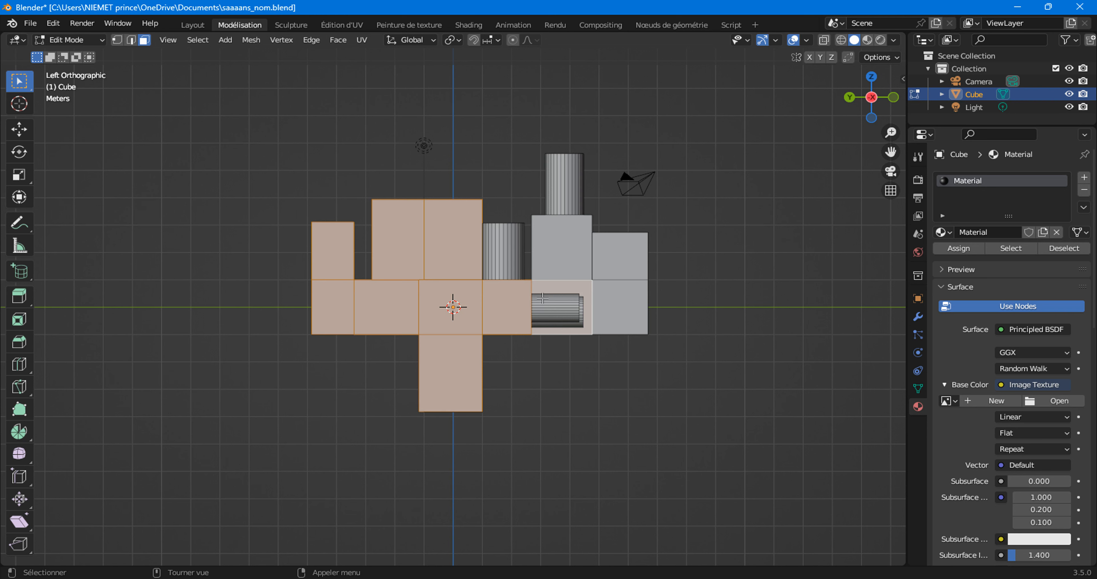
{"action": "left_click", "coordinate": [570, 257], "text": "shift"}
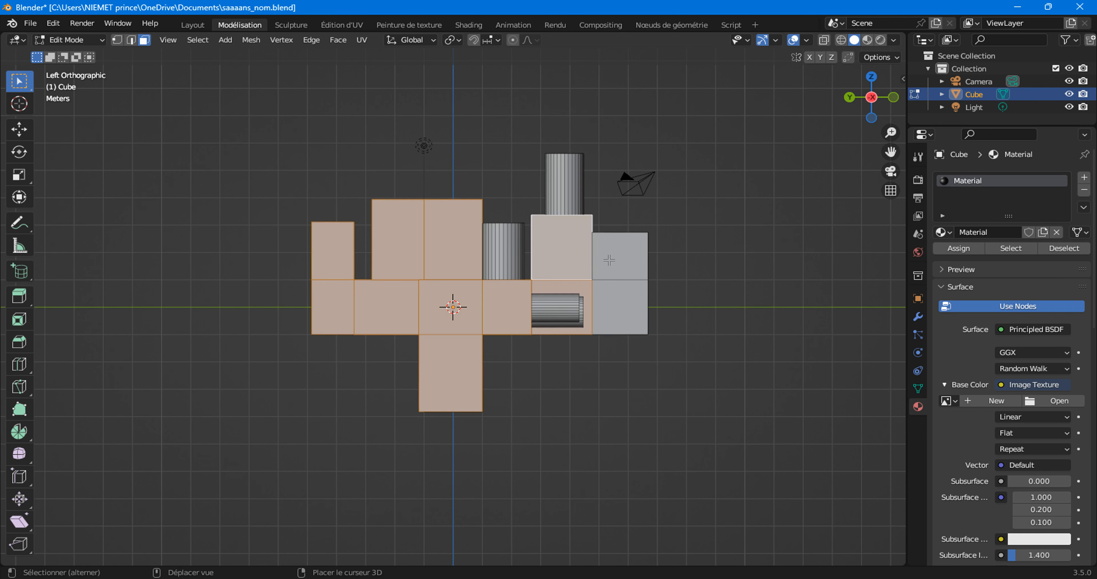
{"action": "left_click", "coordinate": [615, 260], "text": "shift"}
{"action": "left_click", "coordinate": [624, 312], "text": "shift"}
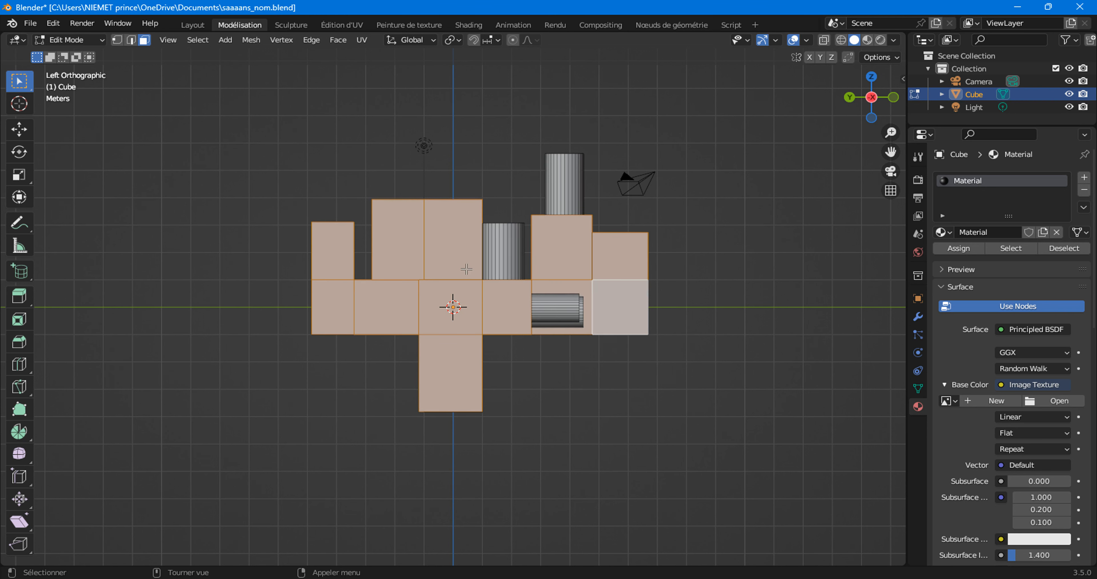
Add the missed left-facing faces beneath the raised central column and on the partly hidden leg block to the selection
{"action": "middle_click_drag", "start_coordinate": [466, 269], "coordinate": [580, 325]}
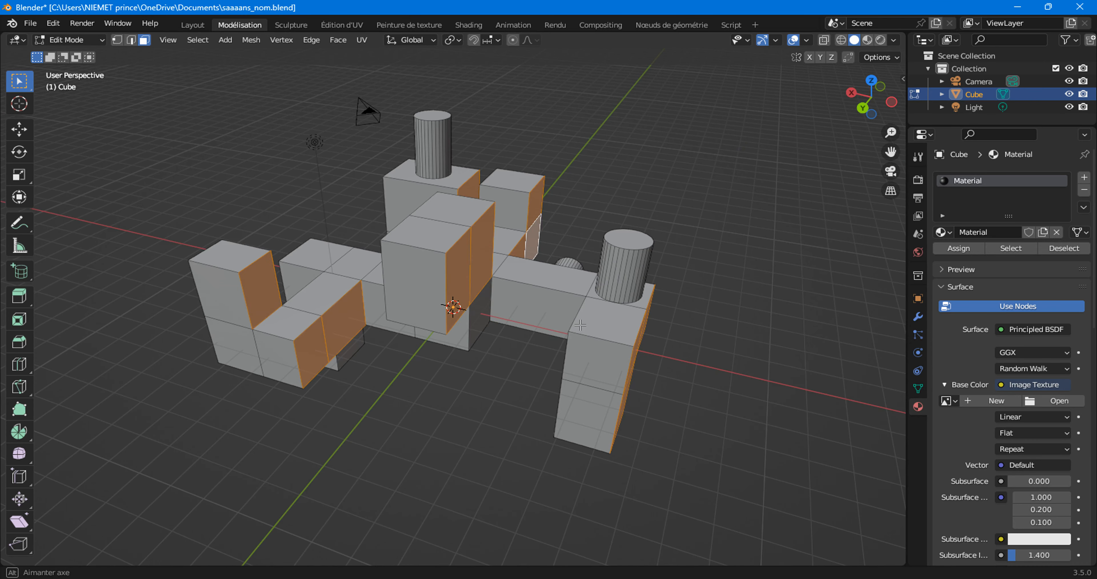
{"action": "middle_click_drag", "start_coordinate": [557, 391], "coordinate": [488, 334]}
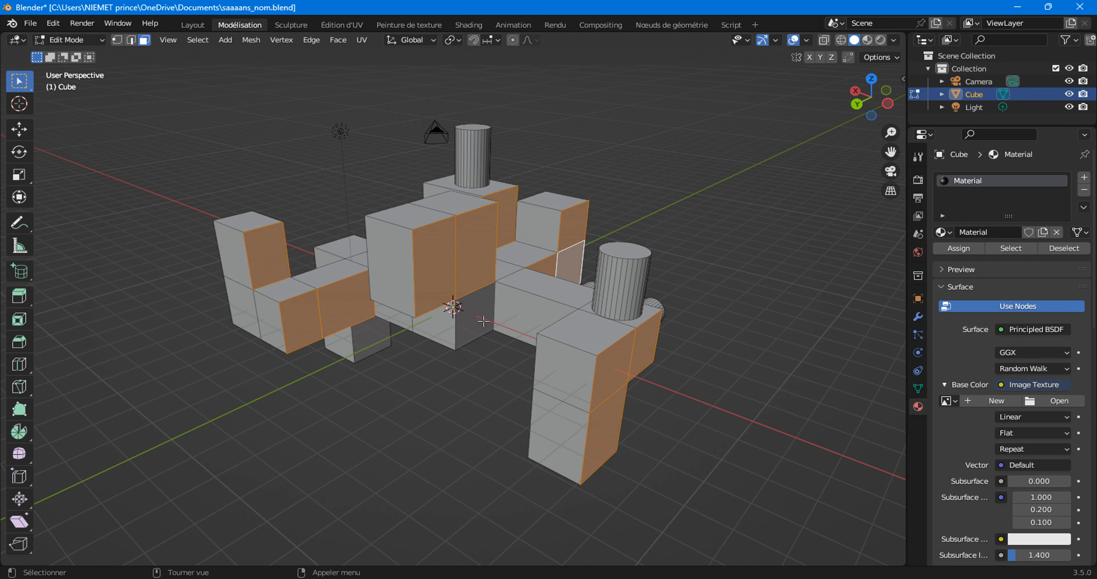
{"action": "left_click", "coordinate": [477, 319], "text": "shift"}
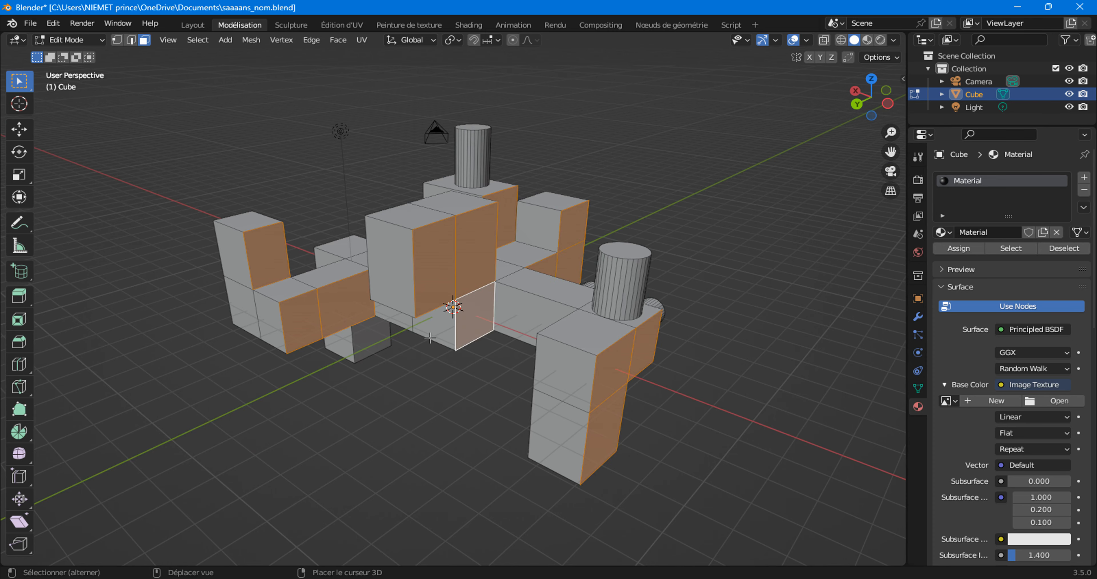
{"action": "left_click", "coordinate": [365, 341], "text": "shift"}
{"action": "middle_click_drag", "start_coordinate": [365, 342], "coordinate": [553, 294]}
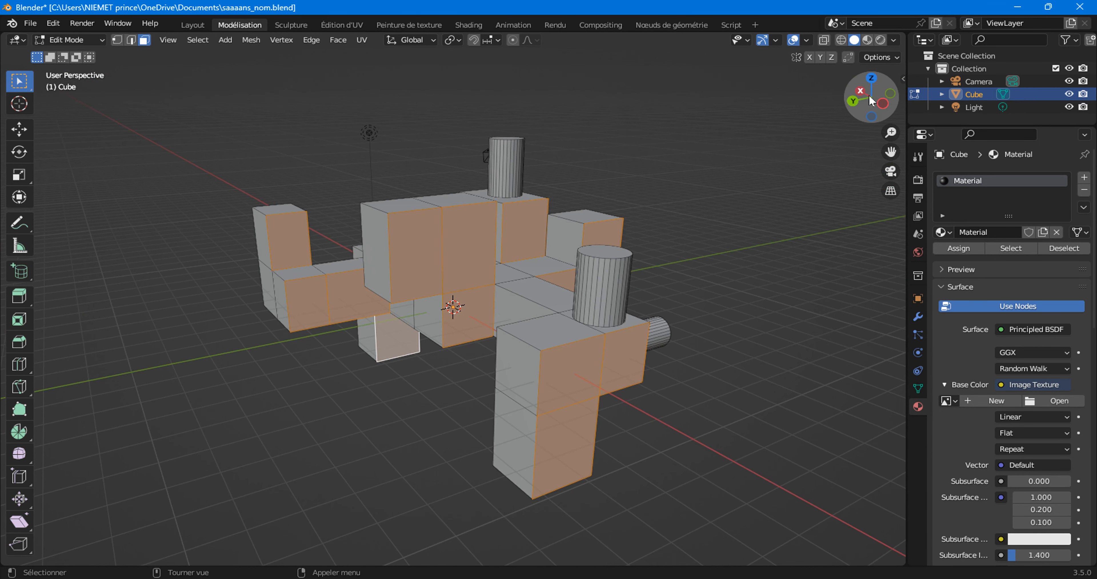
Map the selected left-facing faces' UVs with Project from View in the left orthographic view
{"action": "left_click", "coordinate": [880, 105]}
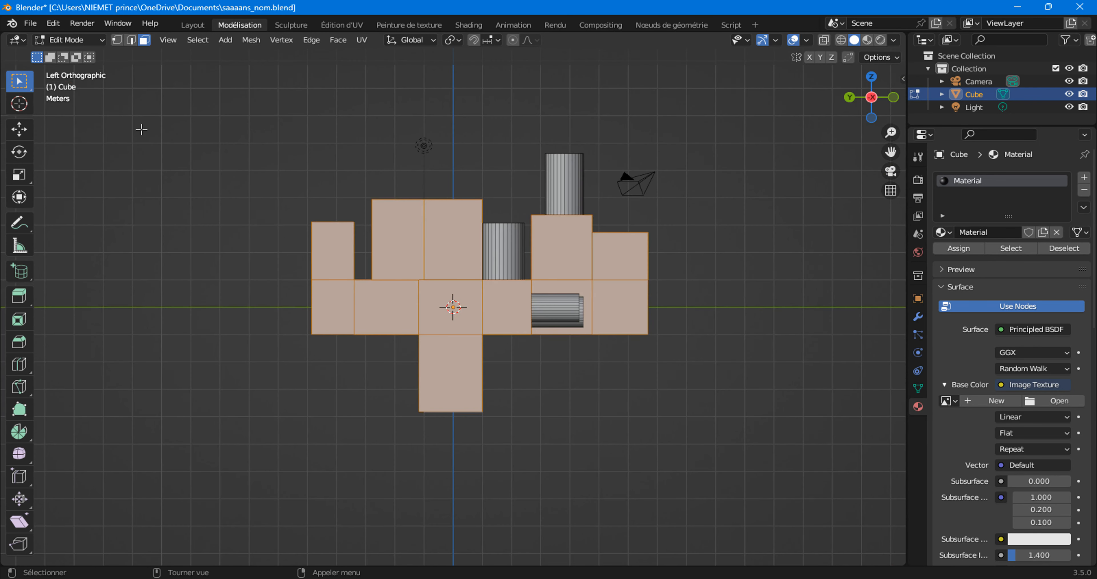
{"action": "left_click", "coordinate": [362, 40]}
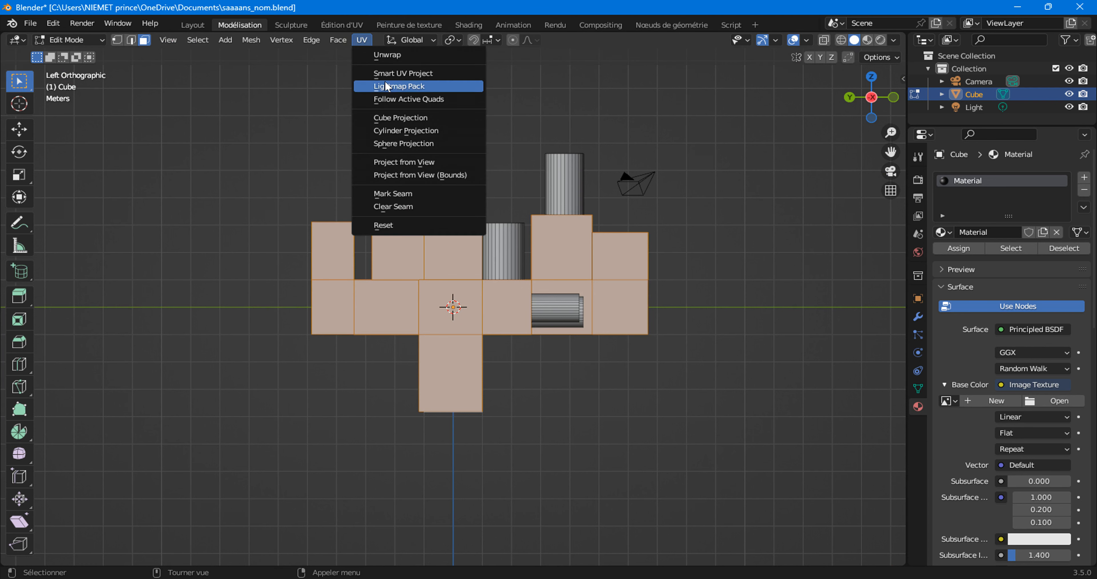
{"action": "left_click", "coordinate": [376, 163]}
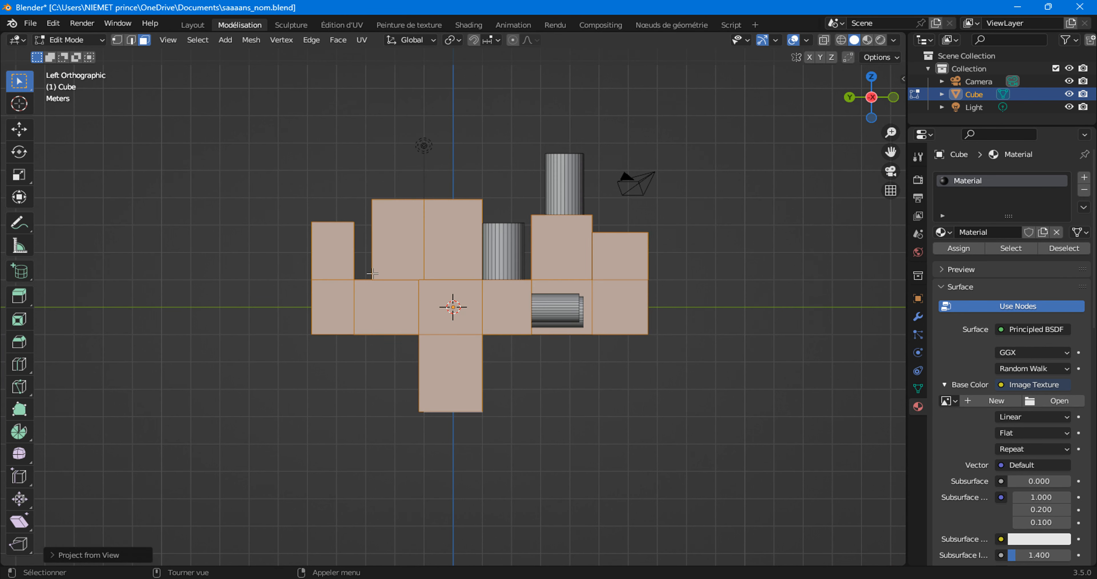
Select sample groups of front- and left-facing faces and examine their projected islands in the UV editing workspace
{"action": "middle_click_drag", "start_coordinate": [372, 274], "coordinate": [513, 365]}
{"action": "middle_click_drag", "start_coordinate": [613, 407], "coordinate": [755, 265]}
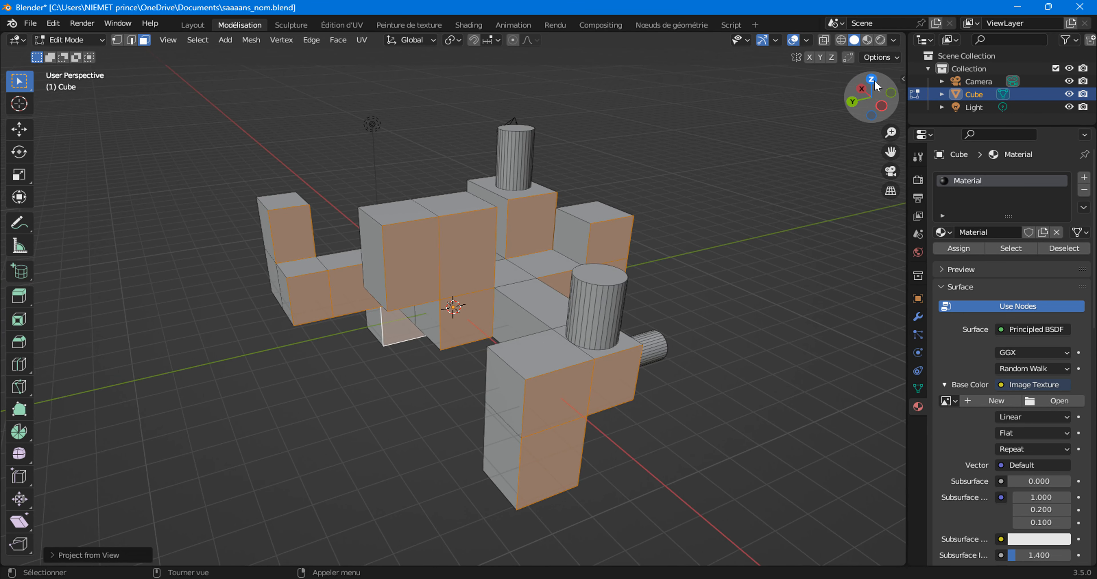
{"action": "left_click", "coordinate": [430, 277]}
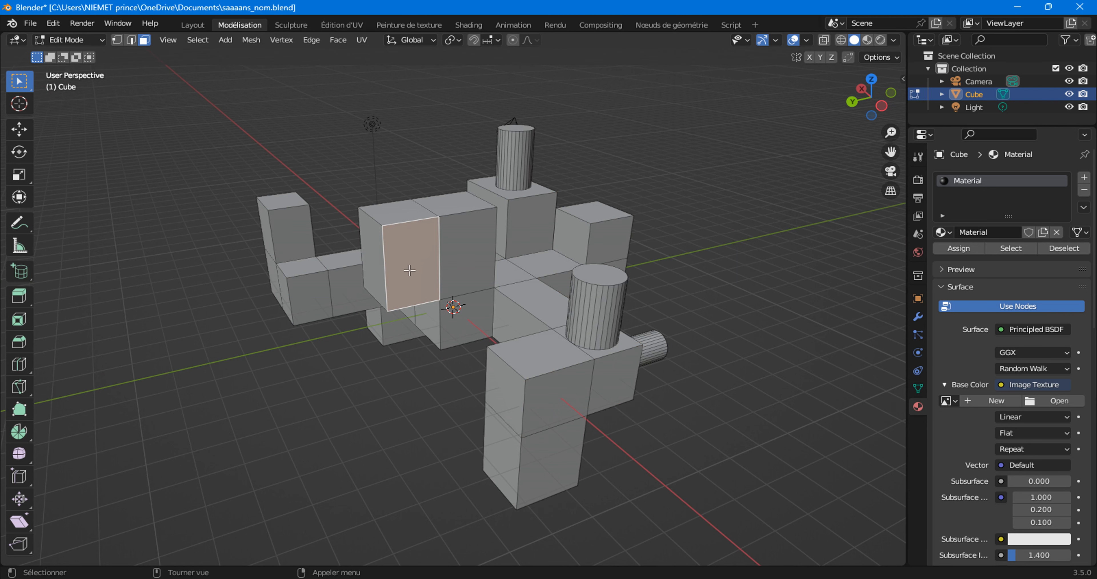
{"action": "left_click", "coordinate": [466, 305], "text": "ctrl"}
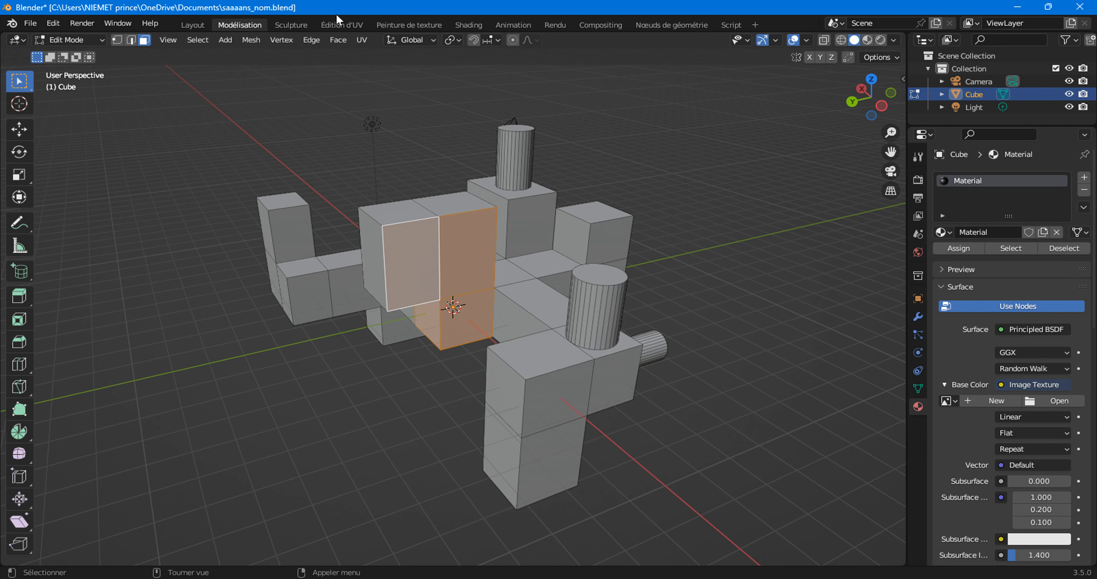
{"action": "left_click", "coordinate": [333, 25]}
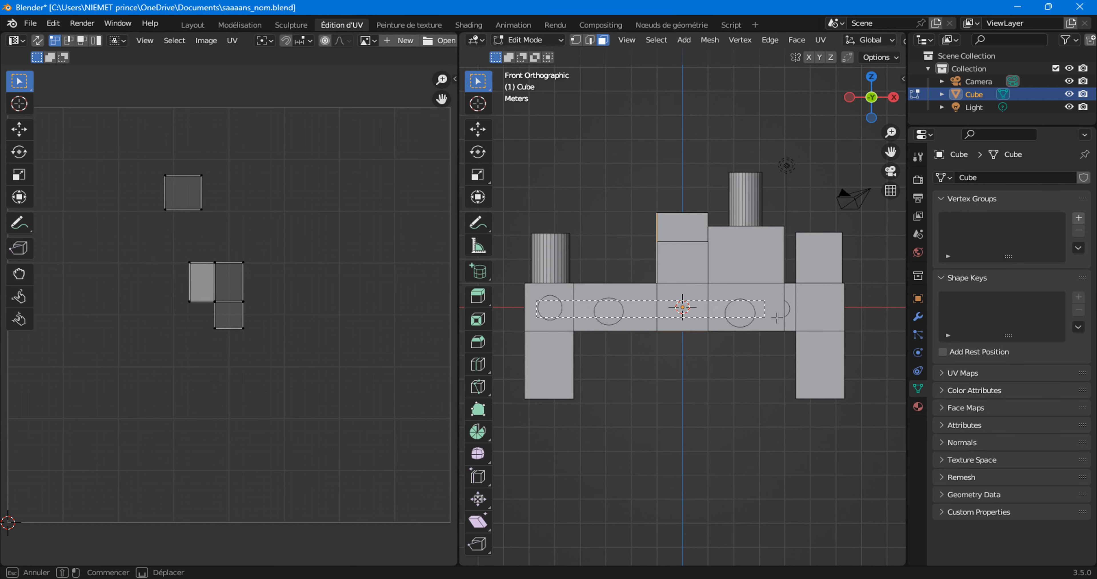
{"action": "left_click", "coordinate": [803, 322], "text": "alt"}
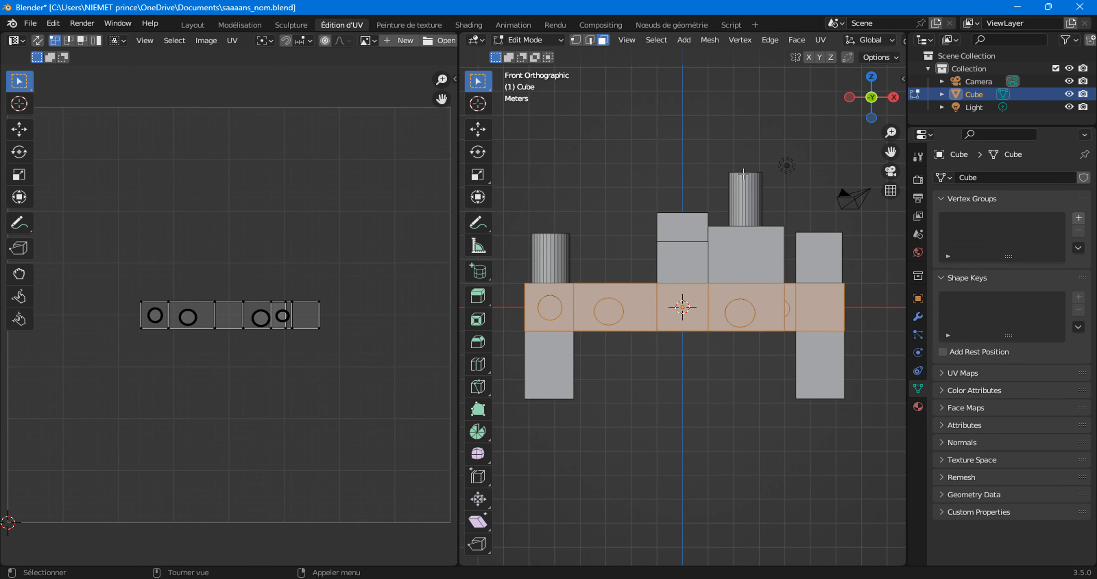
{"action": "left_click", "coordinate": [849, 98]}
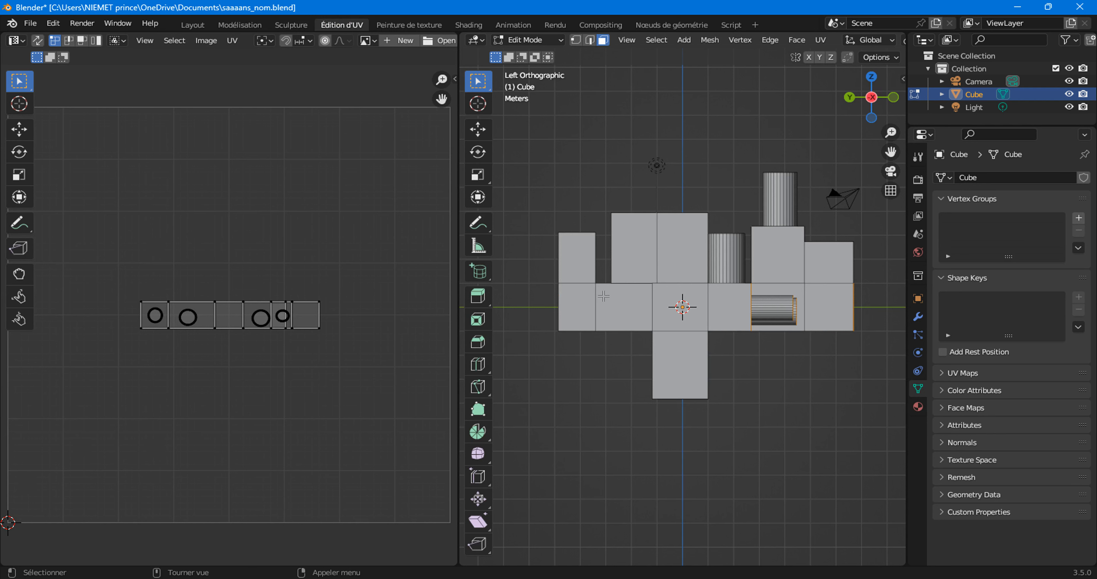
{"action": "left_click_drag", "start_coordinate": [575, 303], "coordinate": [695, 371]}
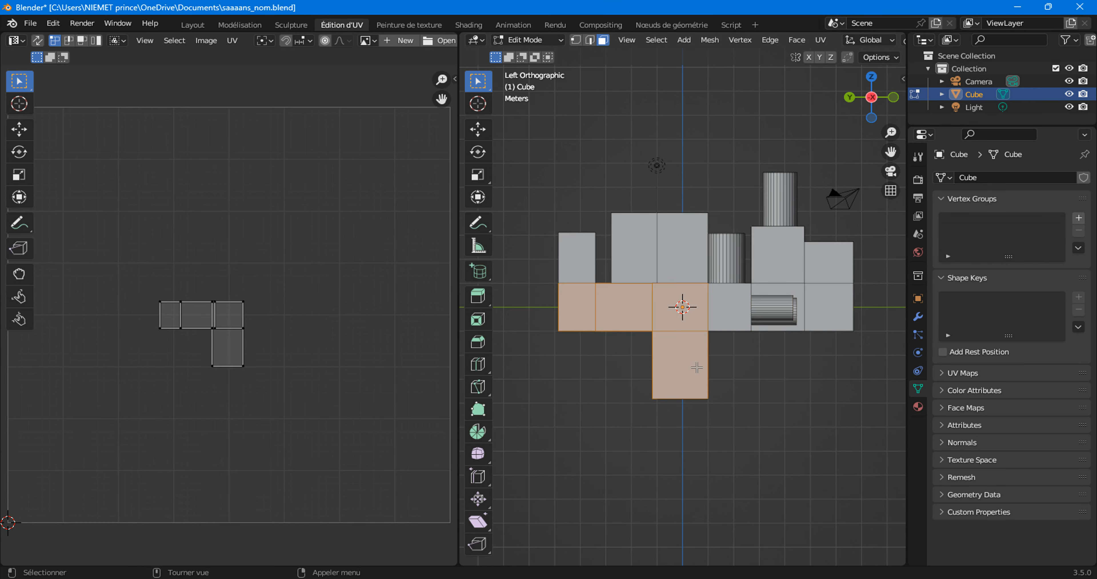
Select the model's back-facing faces from the back orthographic view, including the middle row, the raised blocks and both legs
{"action": "left_click", "coordinate": [849, 97]}
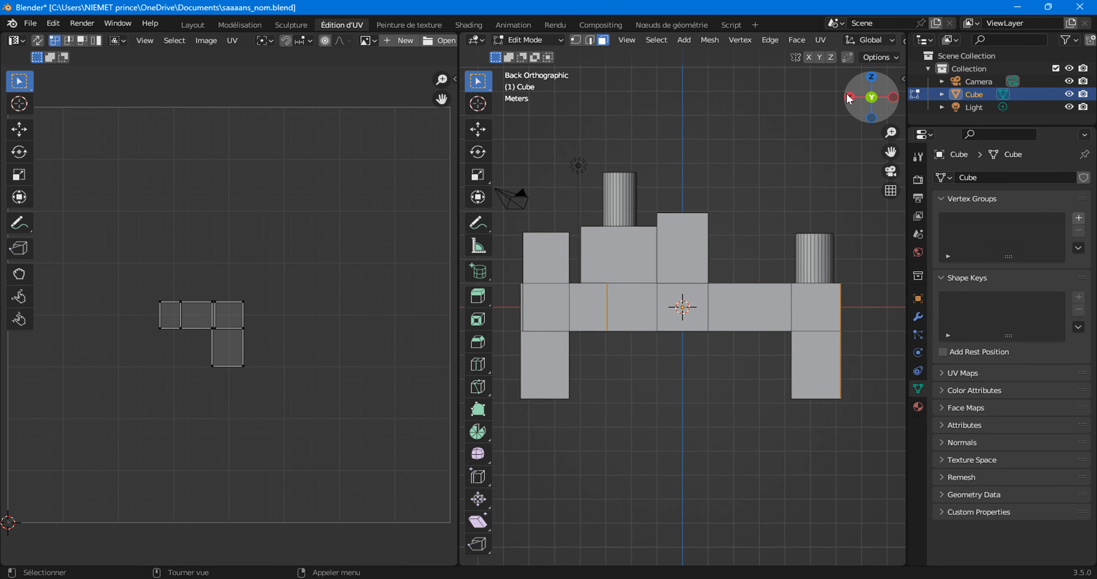
{"action": "left_click_drag", "start_coordinate": [541, 297], "coordinate": [681, 317]}
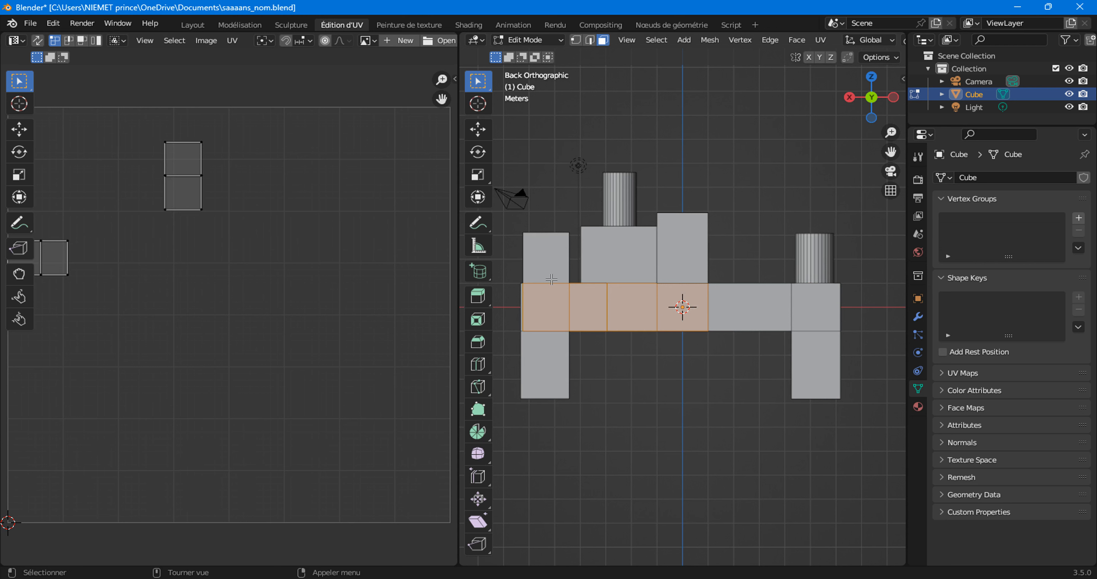
{"action": "left_click", "coordinate": [544, 362], "text": "shift"}
{"action": "left_click", "coordinate": [545, 257], "text": "shift"}
{"action": "left_click", "coordinate": [613, 252], "text": "shift"}
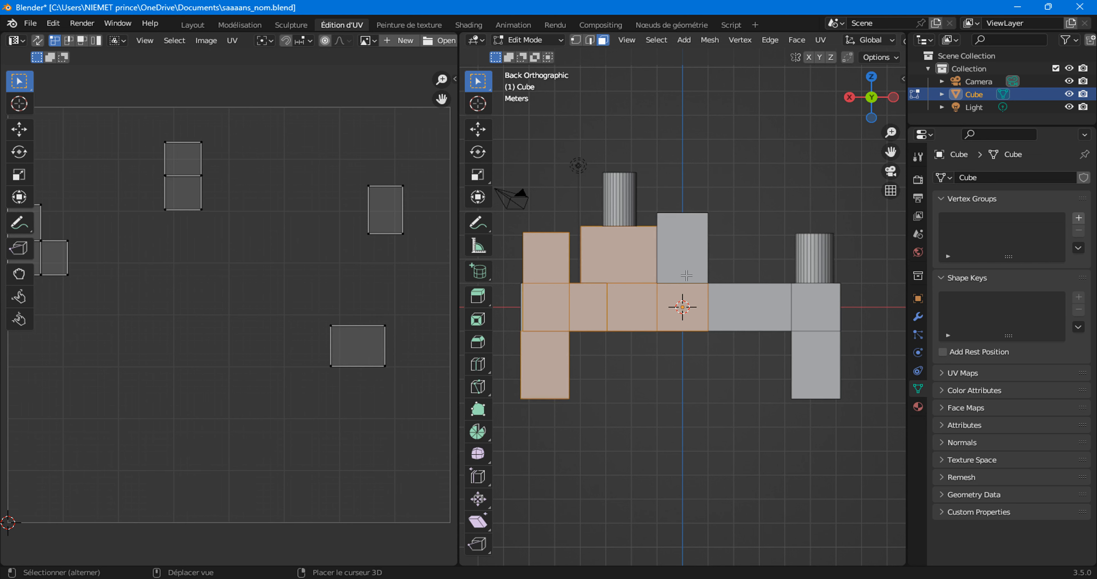
{"action": "left_click", "coordinate": [686, 275], "text": "shift"}
{"action": "left_click", "coordinate": [750, 306], "text": "shift"}
{"action": "left_click", "coordinate": [815, 307], "text": "shift"}
{"action": "left_click_drag", "start_coordinate": [816, 316], "coordinate": [827, 385], "text": "shift"}
Add the missed back-facing faces on the leg's upper block and below the cylinder-topped tower, and return to the back orthographic view
{"action": "middle_click_drag", "start_coordinate": [678, 278], "coordinate": [634, 374]}
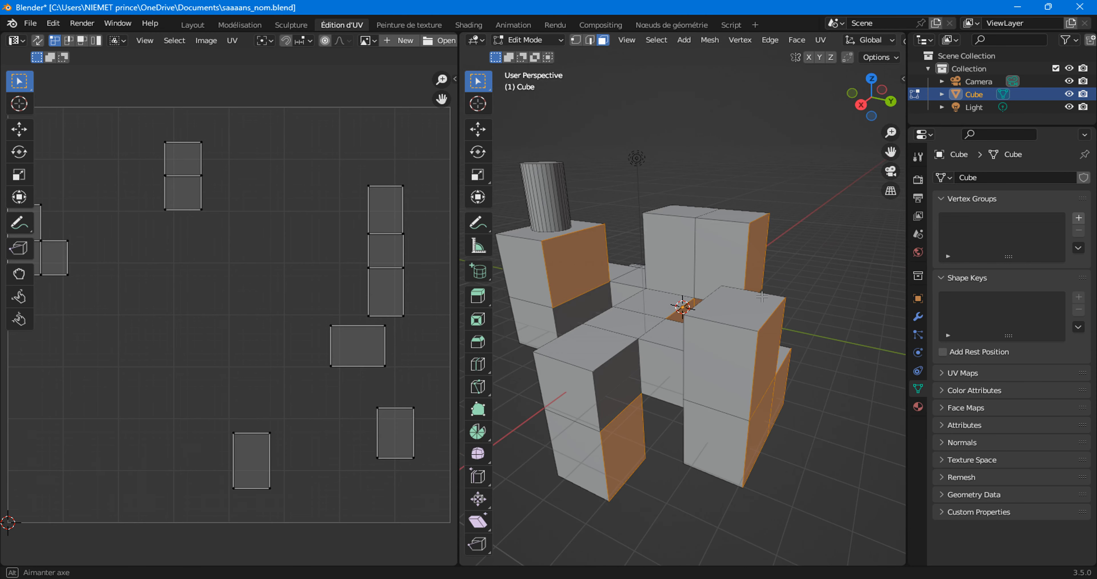
{"action": "left_click", "coordinate": [622, 385], "text": "shift"}
{"action": "left_click", "coordinate": [585, 313], "text": "shift"}
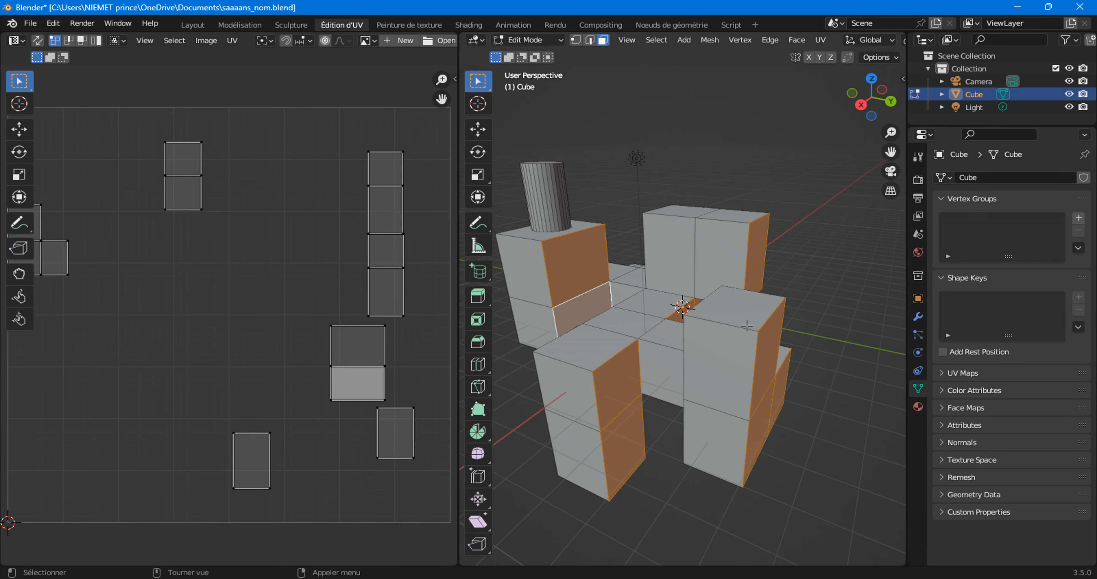
{"action": "middle_click_drag", "start_coordinate": [585, 313], "coordinate": [618, 352]}
{"action": "left_click", "coordinate": [788, 246], "text": "shift"}
{"action": "left_click", "coordinate": [863, 111]}
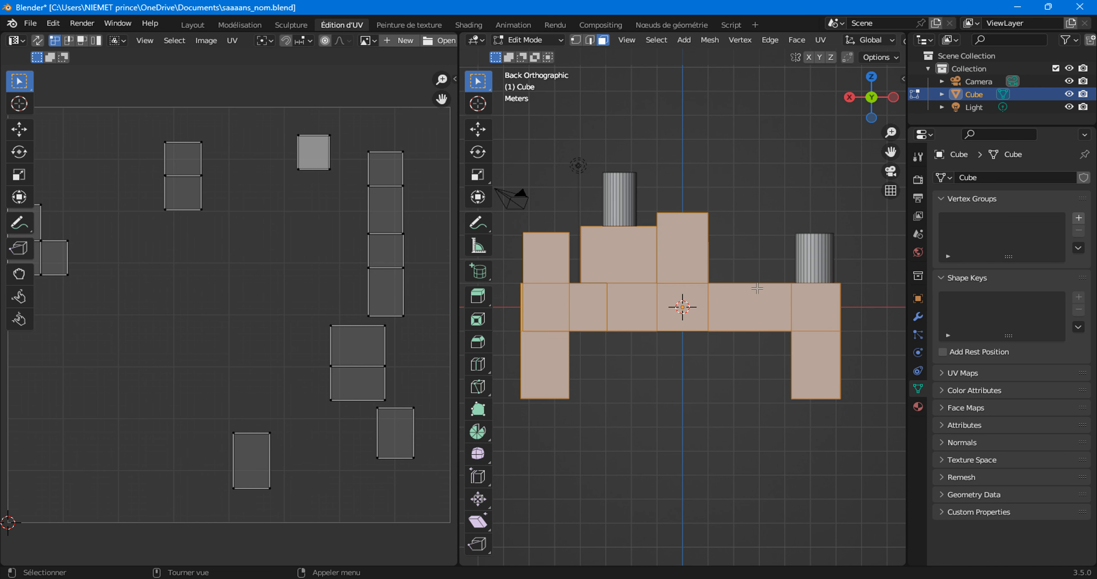
Map the selected back-facing faces' UVs with Project from View in the back orthographic view
{"action": "middle_click_drag", "start_coordinate": [757, 288], "coordinate": [741, 310]}
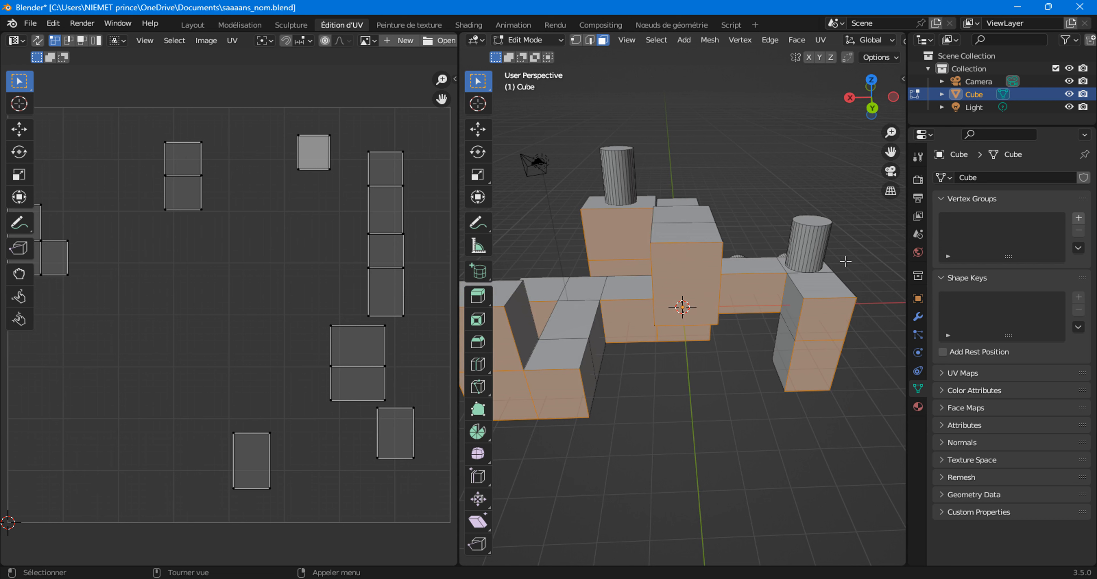
{"action": "left_click", "coordinate": [872, 114]}
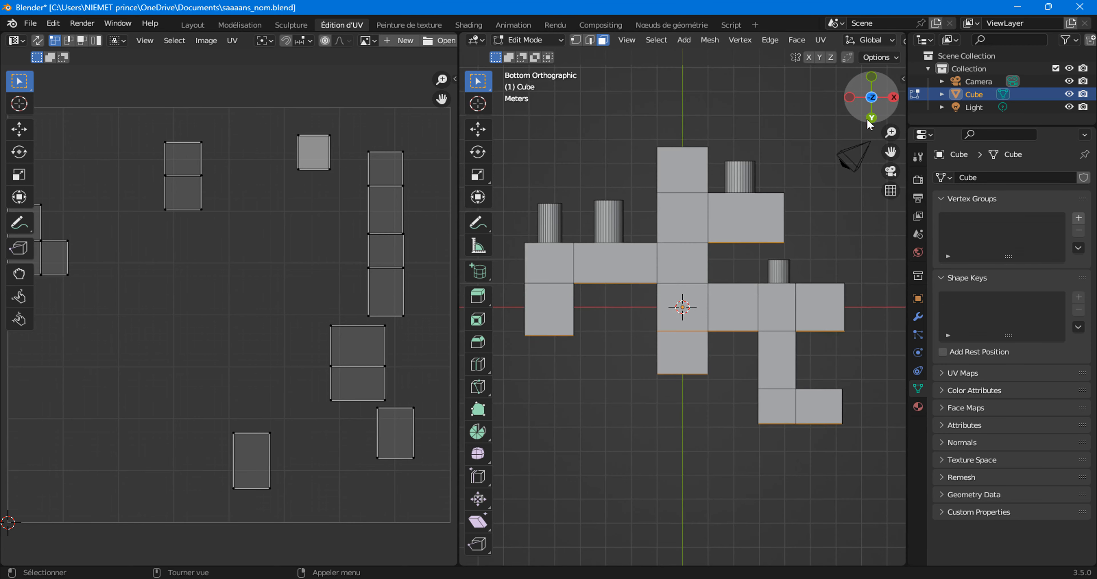
{"action": "left_click", "coordinate": [871, 116]}
{"action": "key", "text": "a"}
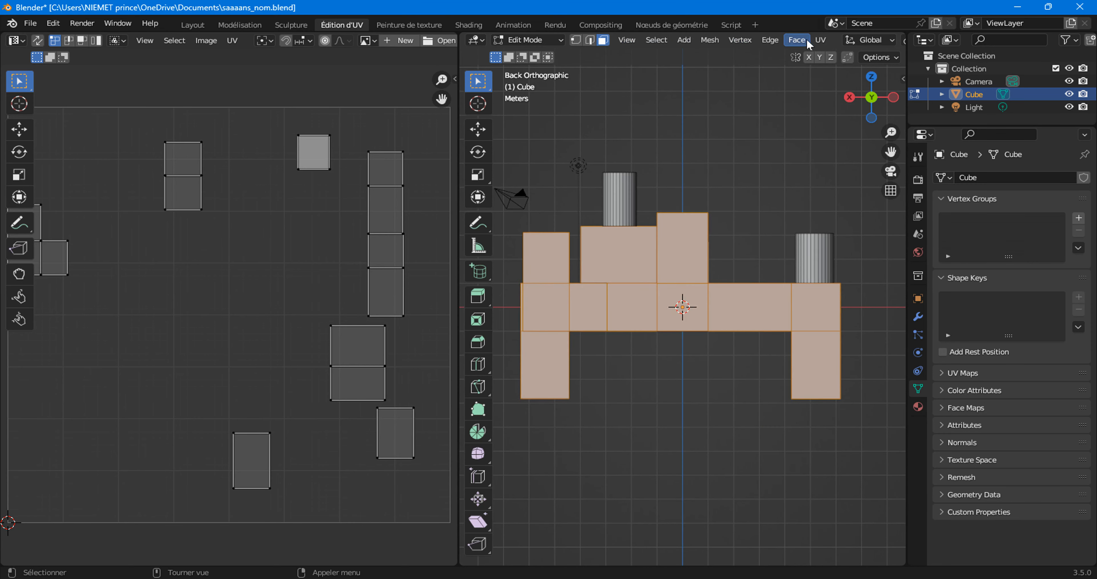
{"action": "left_click", "coordinate": [821, 40]}
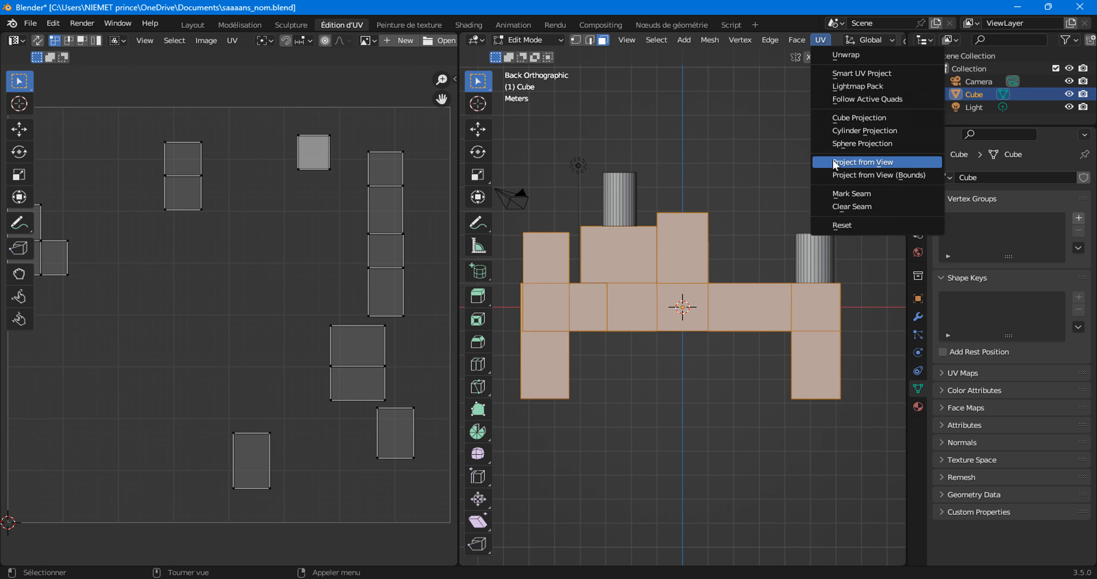
{"action": "left_click", "coordinate": [875, 165]}
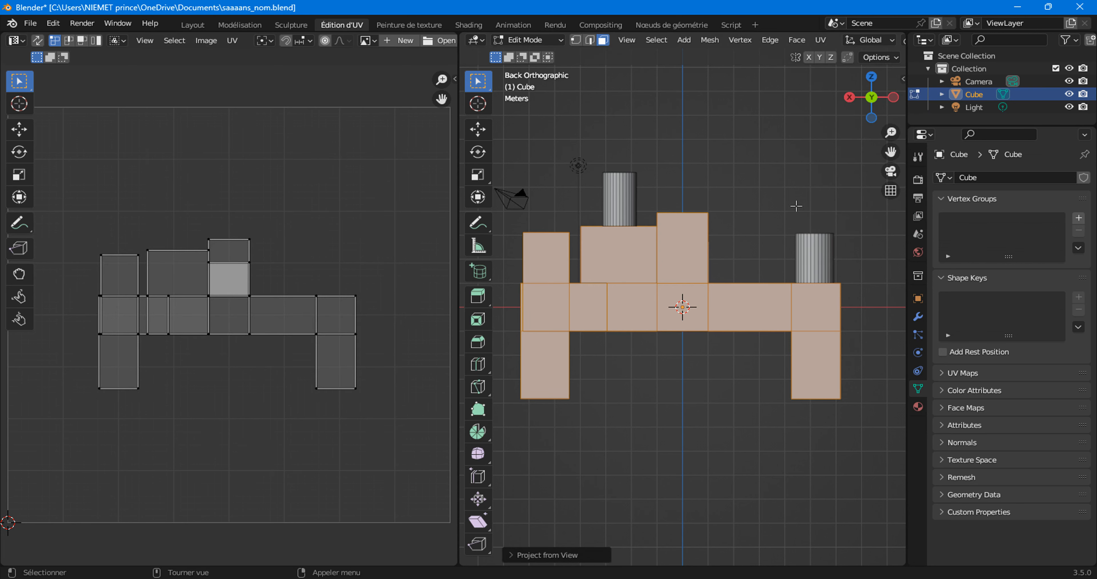
Select all the model's right-facing faces from the right orthographic view, including the raised blocks, the middle row and the set-back faces of both legs
{"action": "left_click", "coordinate": [850, 98]}
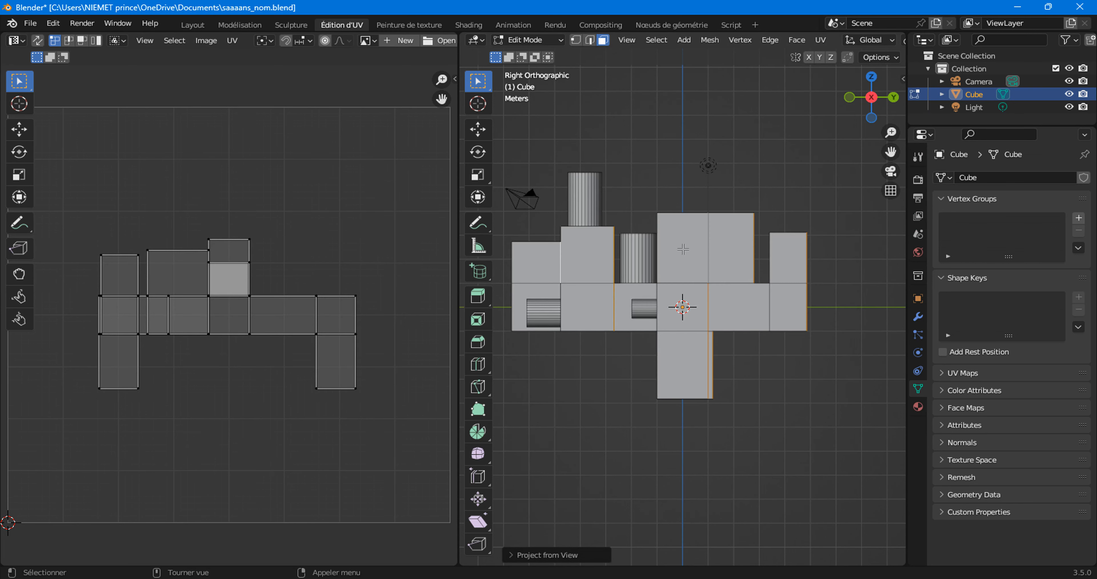
{"action": "left_click", "coordinate": [705, 330], "text": "alt"}
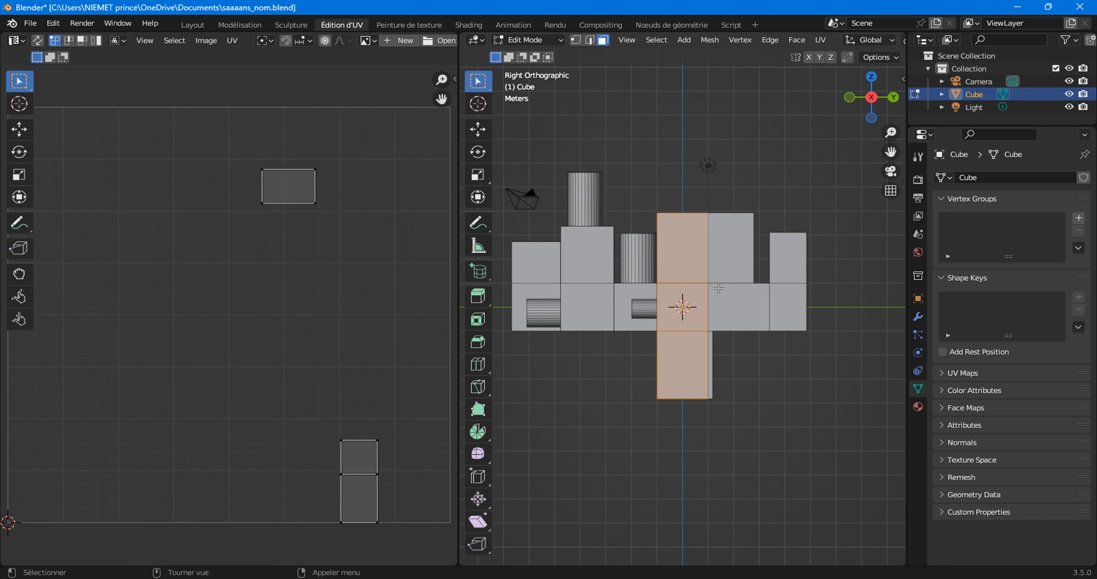
{"action": "left_click", "coordinate": [689, 254], "text": "shift"}
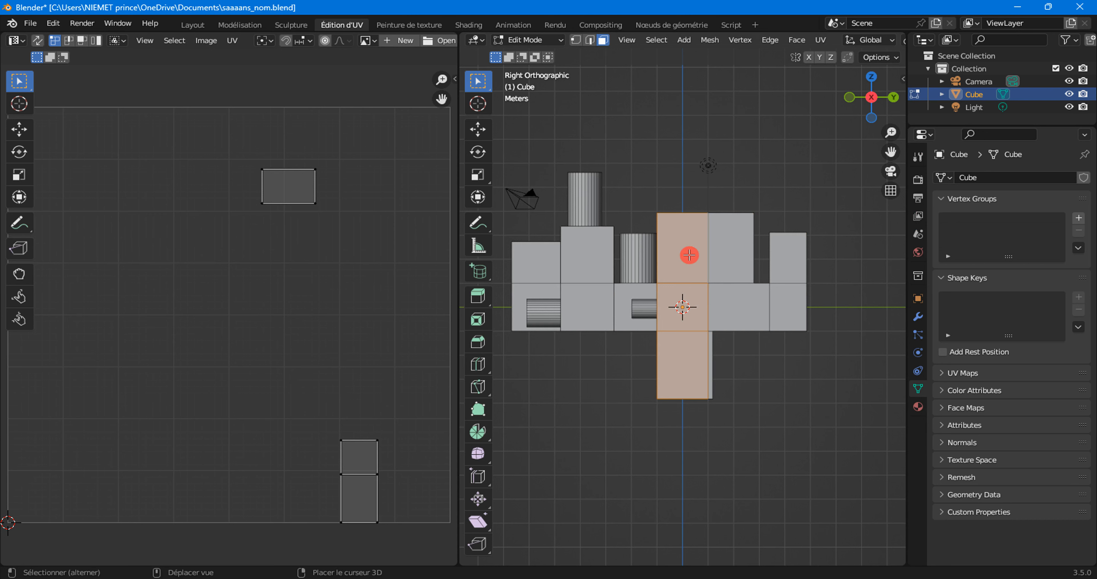
{"action": "left_click", "coordinate": [781, 315], "text": "shift"}
{"action": "left_click", "coordinate": [791, 277], "text": "shift"}
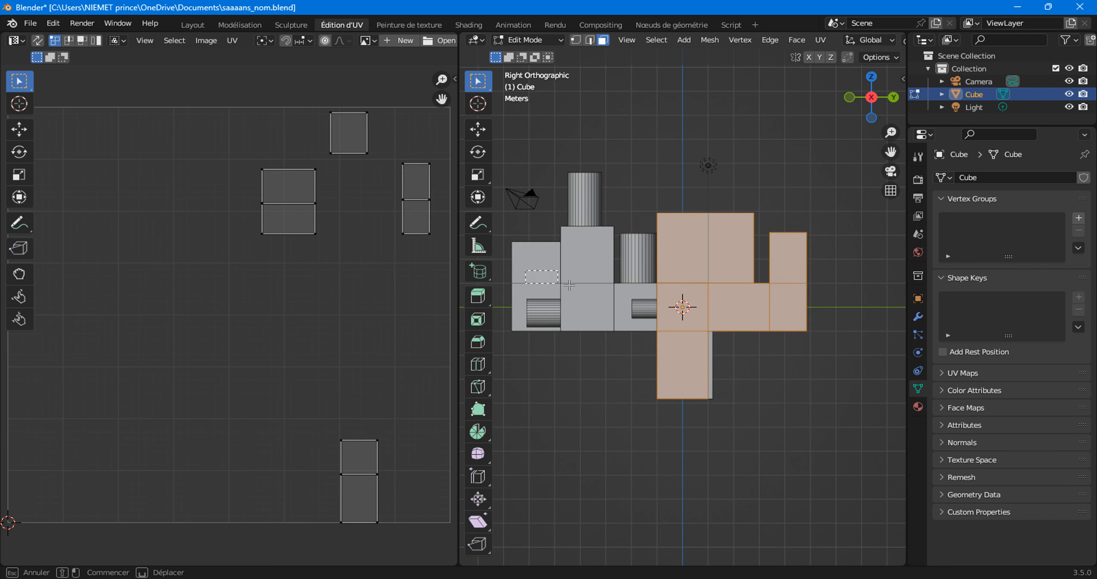
{"action": "left_click", "coordinate": [588, 285], "text": "alt+shift"}
{"action": "left_click", "coordinate": [626, 295], "text": "shift"}
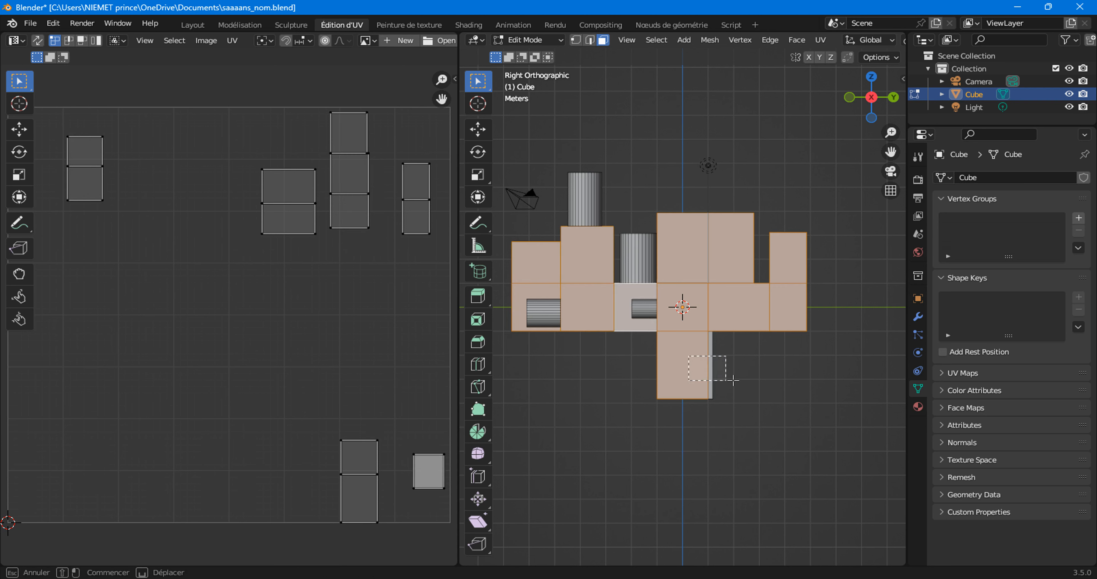
{"action": "left_click", "coordinate": [712, 366], "text": "shift"}
{"action": "middle_click_drag", "start_coordinate": [661, 265], "coordinate": [542, 306]}
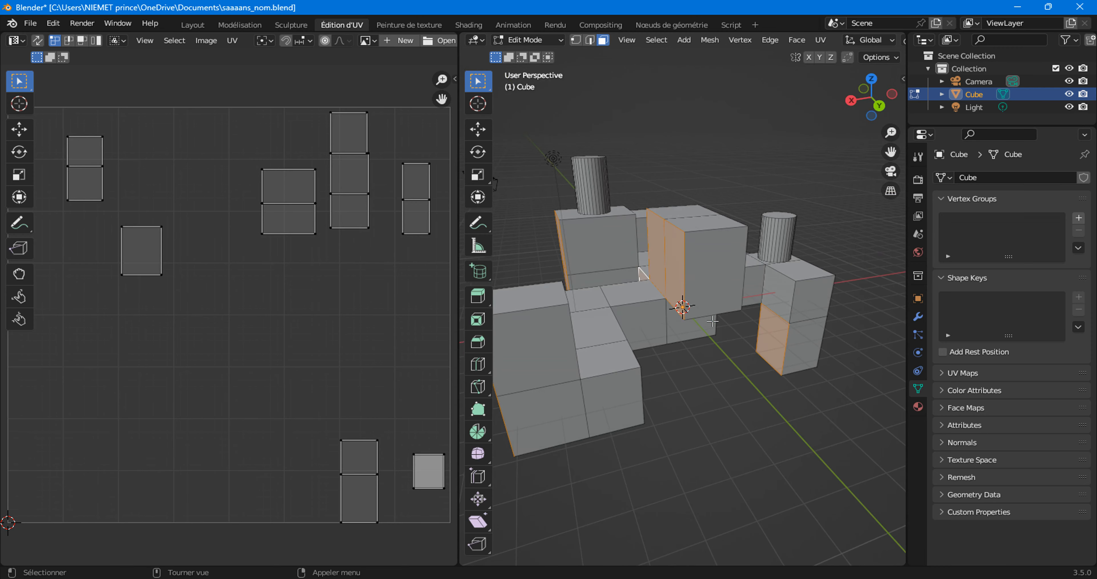
{"action": "left_click", "coordinate": [770, 292], "text": "shift"}
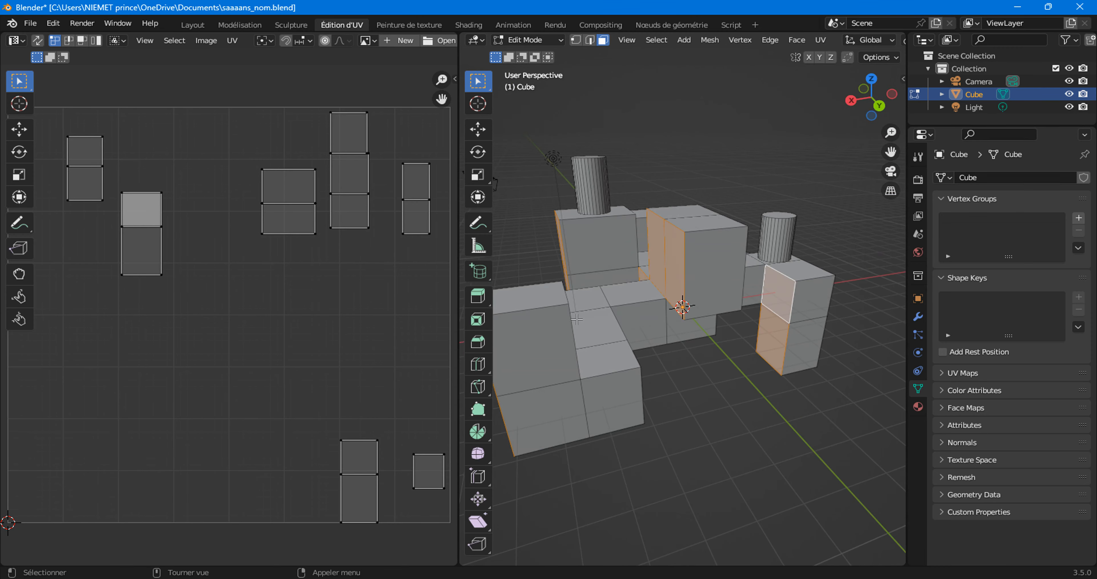
{"action": "middle_click_drag", "start_coordinate": [626, 336], "coordinate": [670, 312]}
Map the selected right-facing faces' UVs with Project from View in the right orthographic view
{"action": "left_click", "coordinate": [867, 104]}
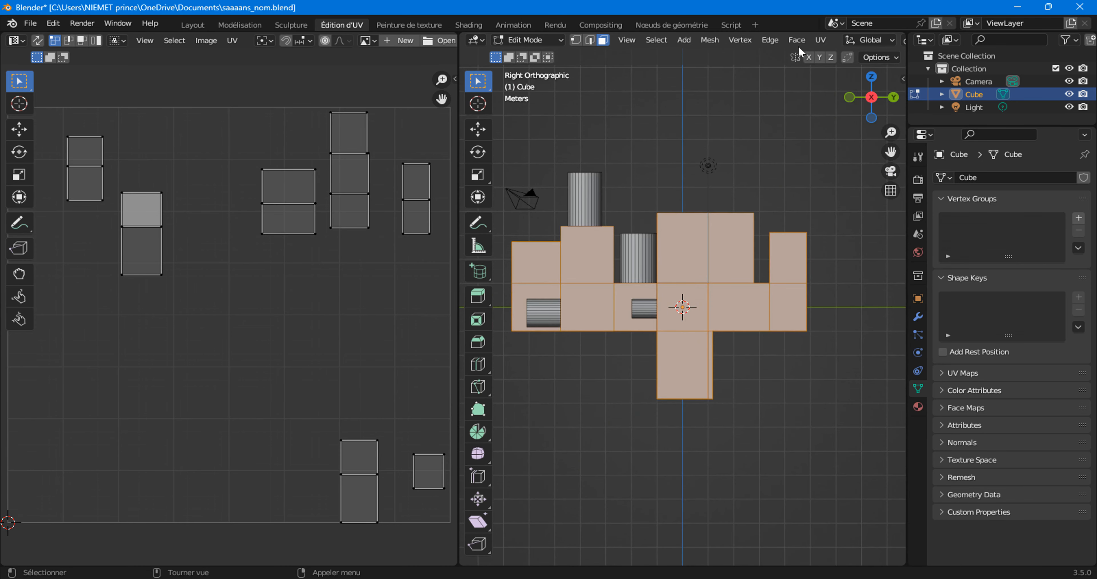
{"action": "left_click", "coordinate": [820, 41]}
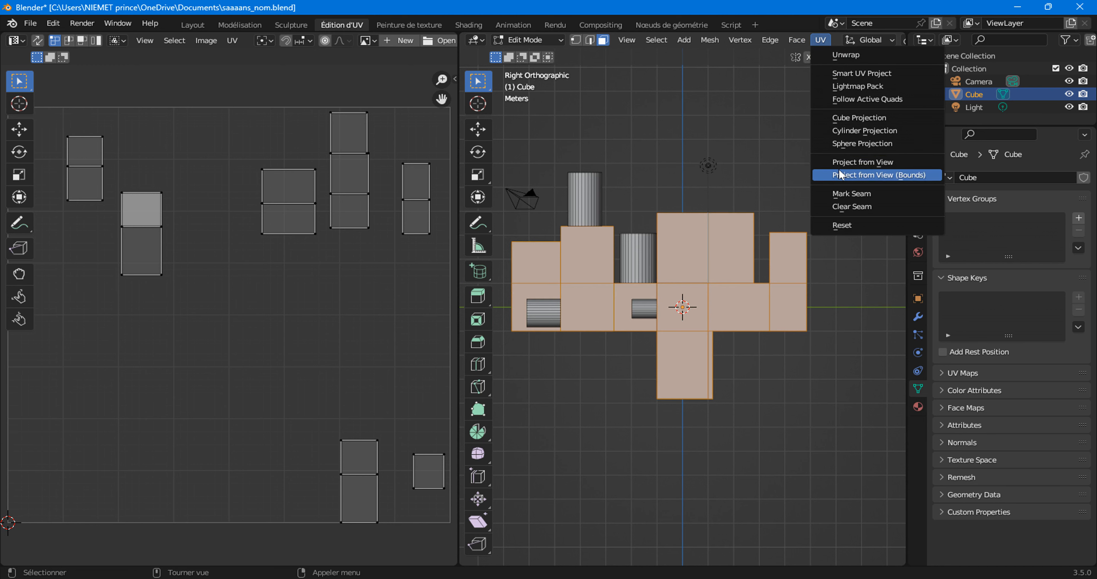
{"action": "left_click", "coordinate": [857, 161]}
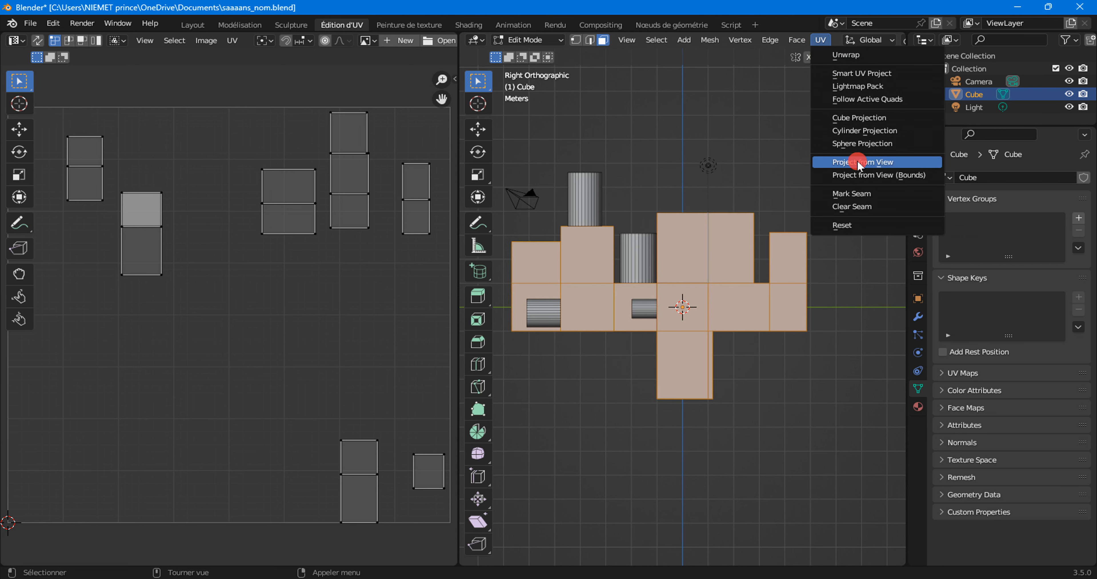
Select all the block faces on the model's underside from the bottom orthographic view, leaving out the cylinders, and check the selection from below
{"action": "middle_click_drag", "start_coordinate": [595, 256], "coordinate": [677, 300]}
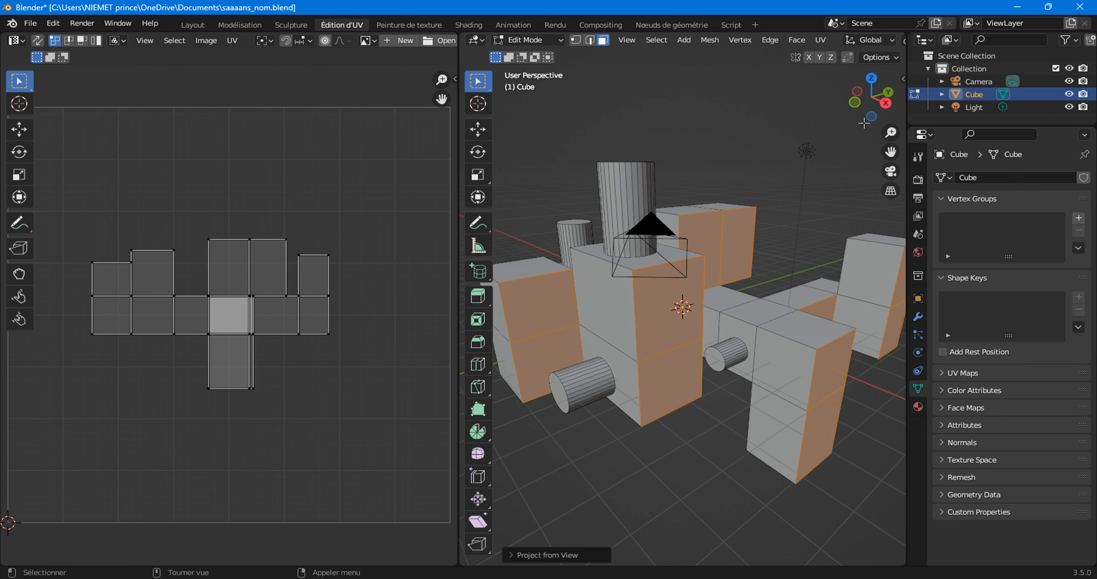
{"action": "left_click", "coordinate": [871, 115]}
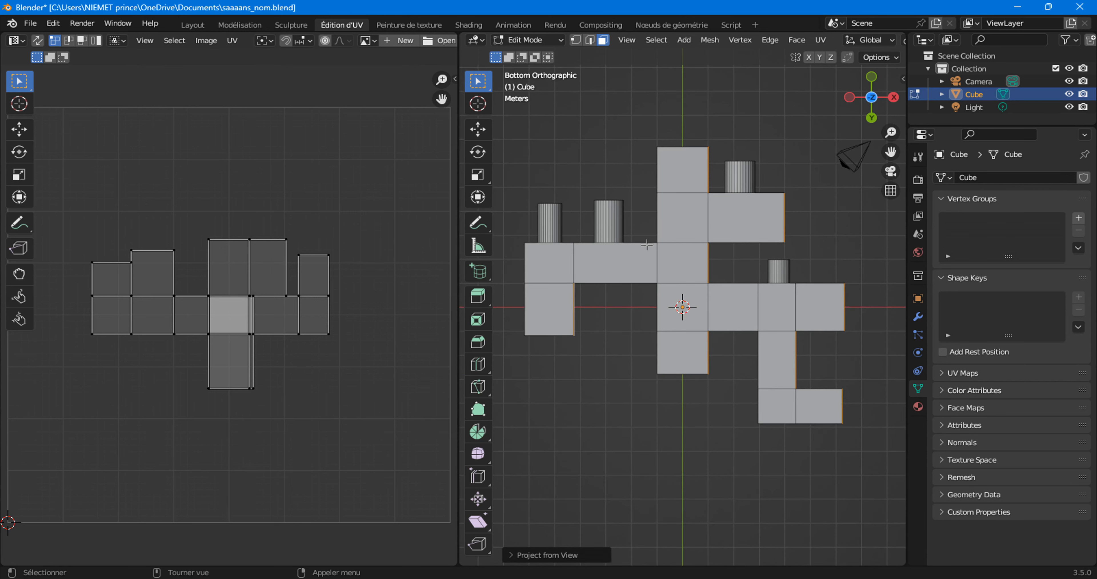
{"action": "left_click_drag", "start_coordinate": [547, 270], "coordinate": [660, 268]}
{"action": "left_click_drag", "start_coordinate": [677, 190], "coordinate": [681, 344], "text": "shift"}
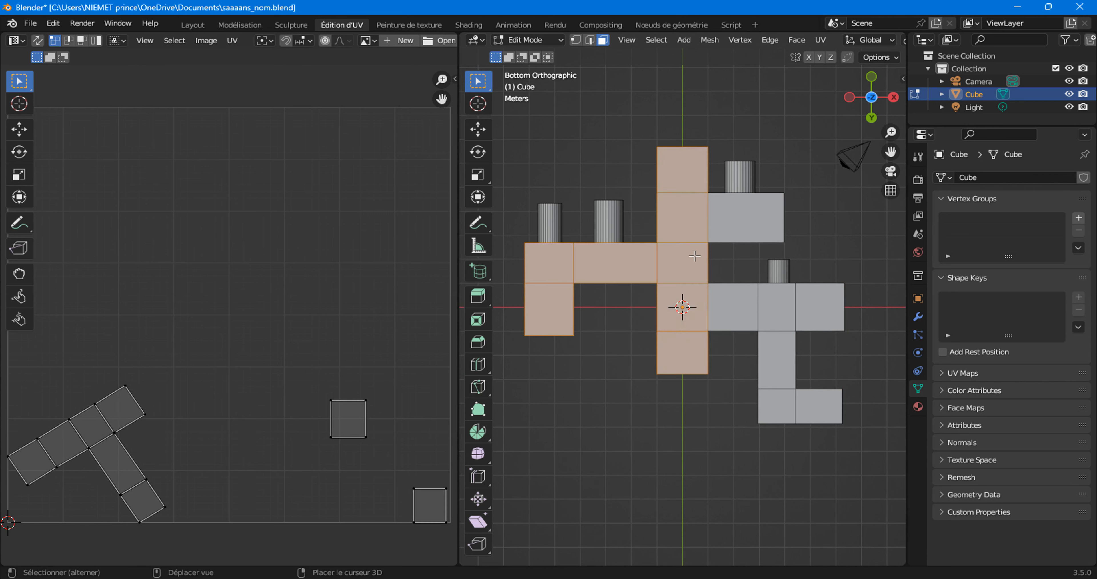
{"action": "left_click_drag", "start_coordinate": [684, 218], "coordinate": [759, 222], "text": "shift"}
{"action": "left_click_drag", "start_coordinate": [700, 298], "coordinate": [826, 412], "text": "shift"}
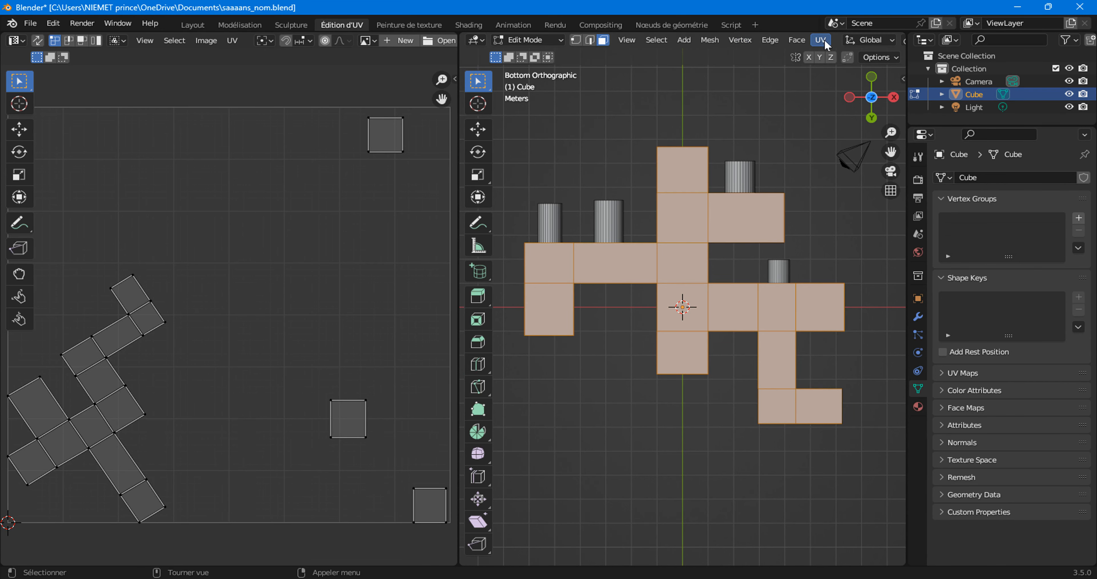
{"action": "middle_click_drag", "start_coordinate": [691, 260], "coordinate": [752, 228]}
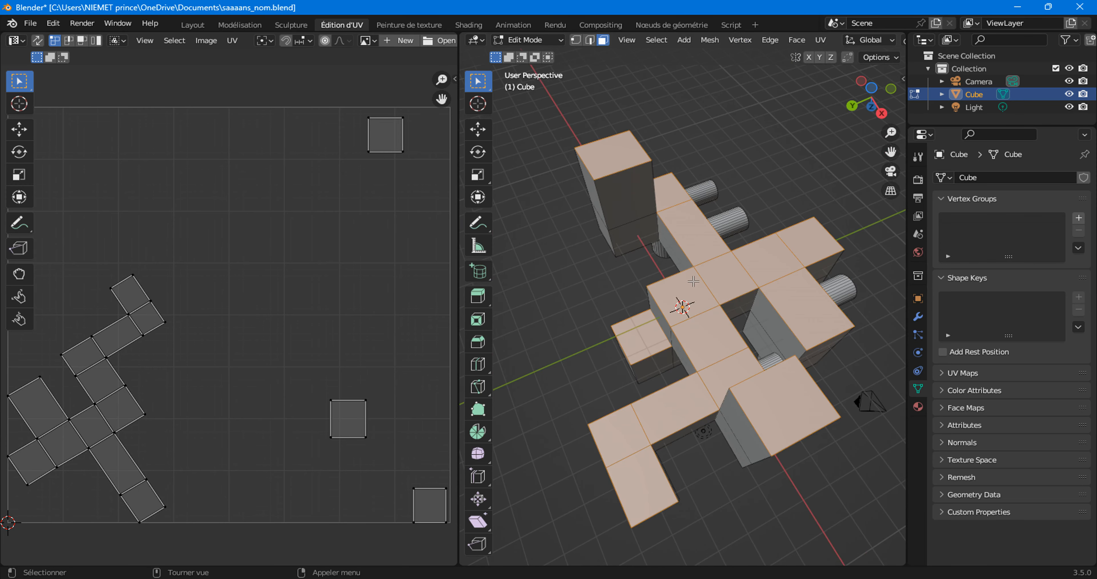
{"action": "middle_click_drag", "start_coordinate": [656, 318], "coordinate": [507, 227]}
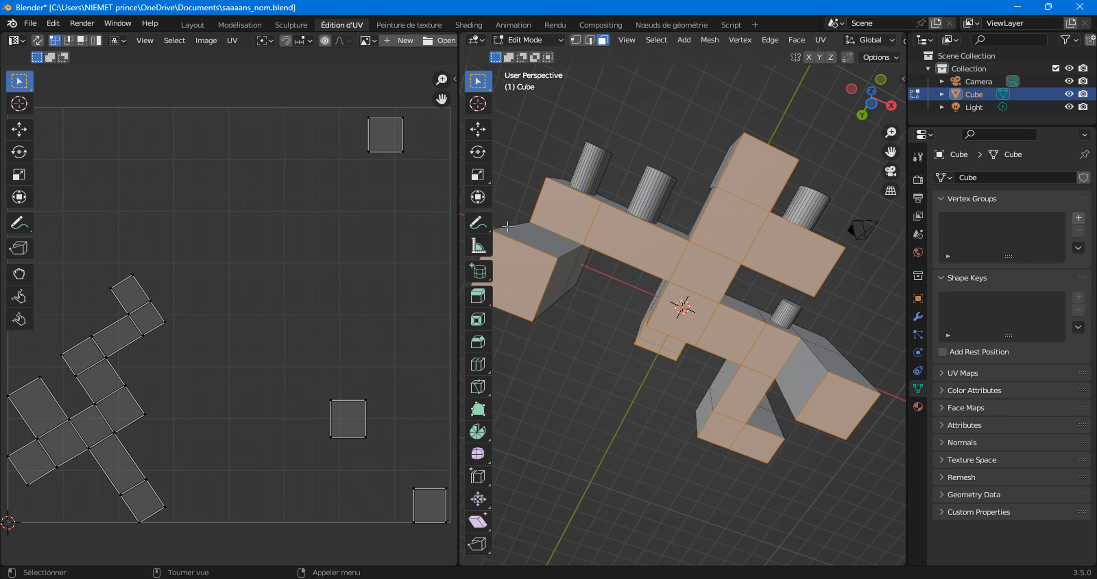
Map the selected underside faces' UVs with Project from View in the bottom orthographic view
{"action": "left_click", "coordinate": [872, 105]}
{"action": "left_click", "coordinate": [822, 38]}
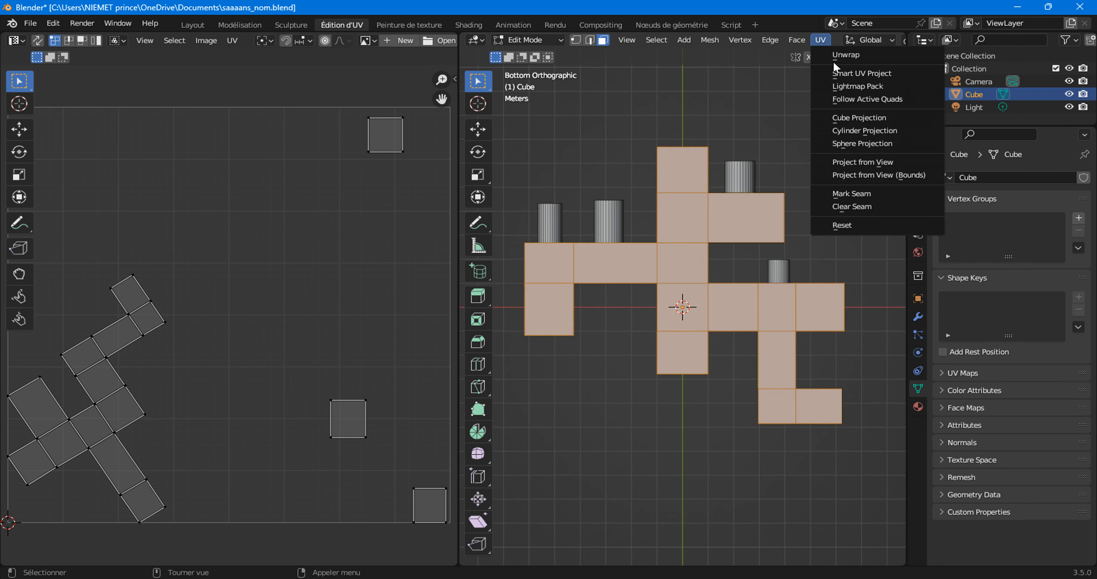
{"action": "left_click", "coordinate": [866, 163]}
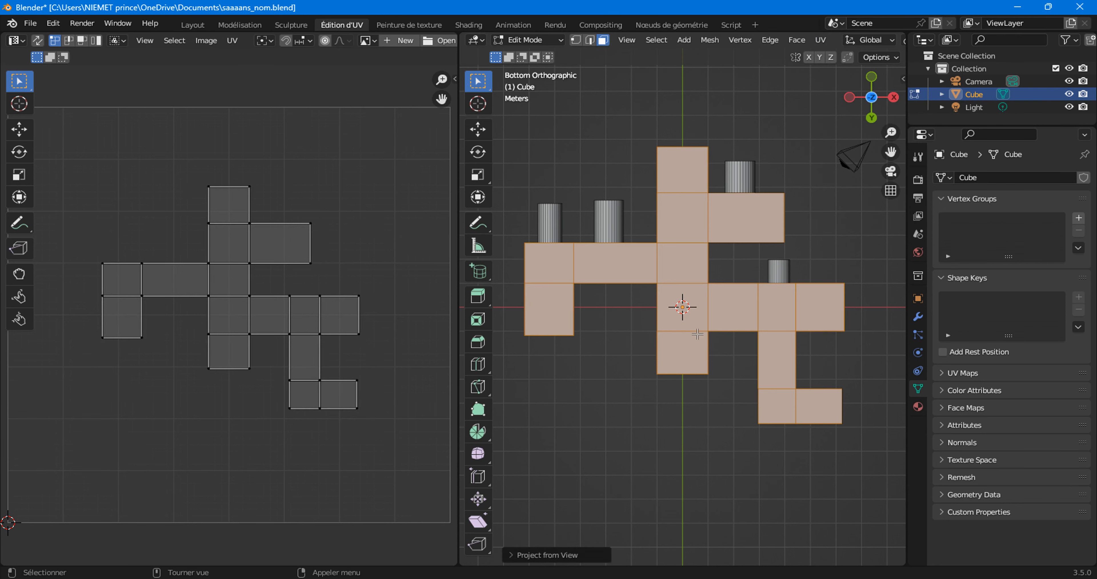
Select sample pairs of side and top faces around the model and examine their projected UV islands
{"action": "middle_click_drag", "start_coordinate": [662, 227], "coordinate": [629, 367]}
{"action": "left_click_drag", "start_coordinate": [560, 347], "coordinate": [619, 343]}
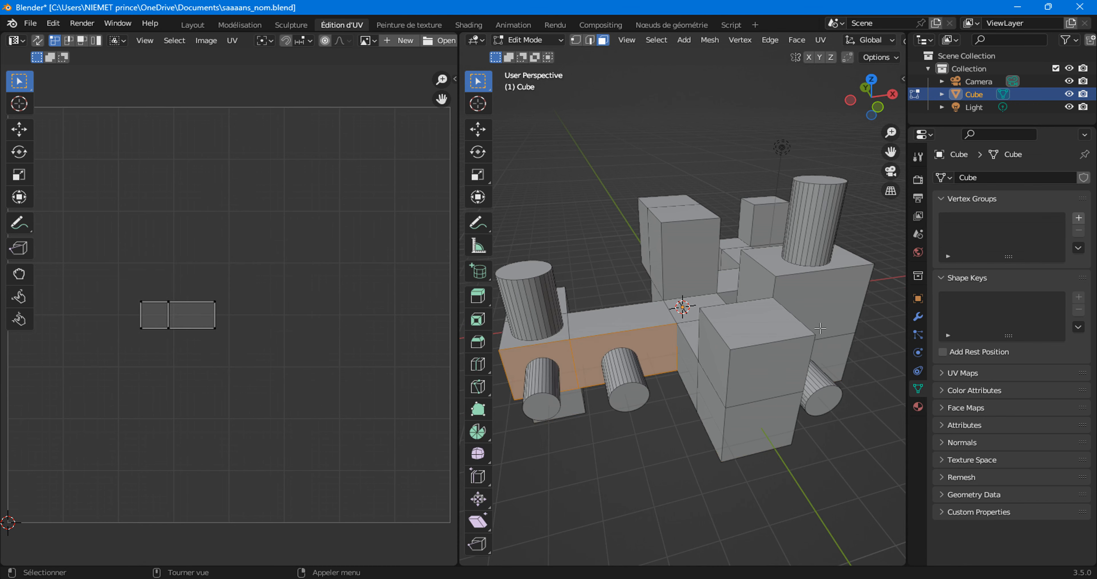
{"action": "middle_click_drag", "start_coordinate": [820, 328], "coordinate": [604, 331]}
{"action": "left_click_drag", "start_coordinate": [585, 325], "coordinate": [594, 392]}
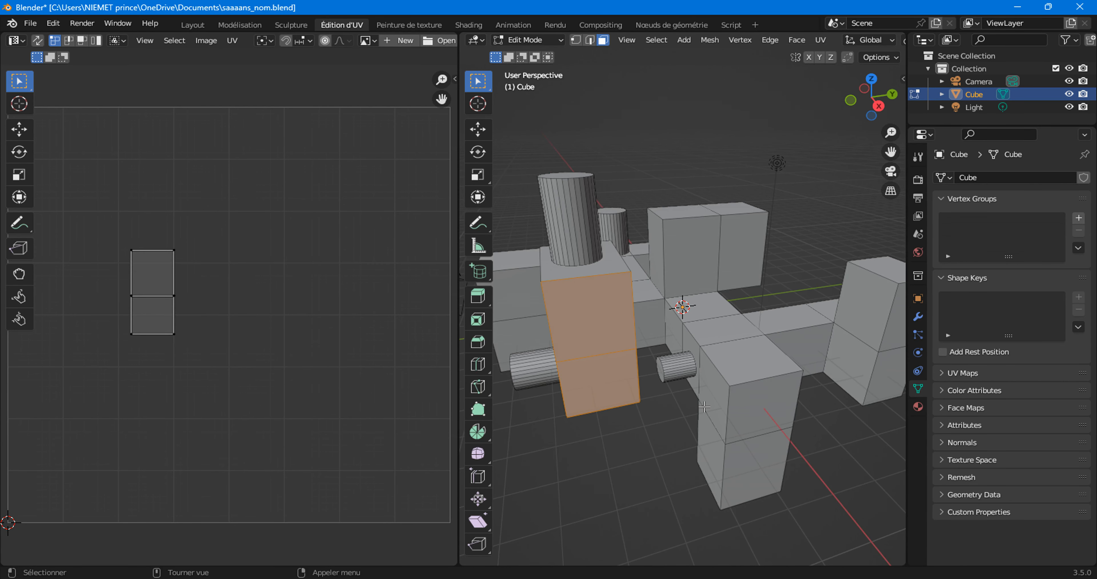
{"action": "middle_click_drag", "start_coordinate": [806, 407], "coordinate": [640, 401]}
{"action": "left_click_drag", "start_coordinate": [644, 364], "coordinate": [656, 422]}
{"action": "middle_click_drag", "start_coordinate": [779, 388], "coordinate": [722, 382]}
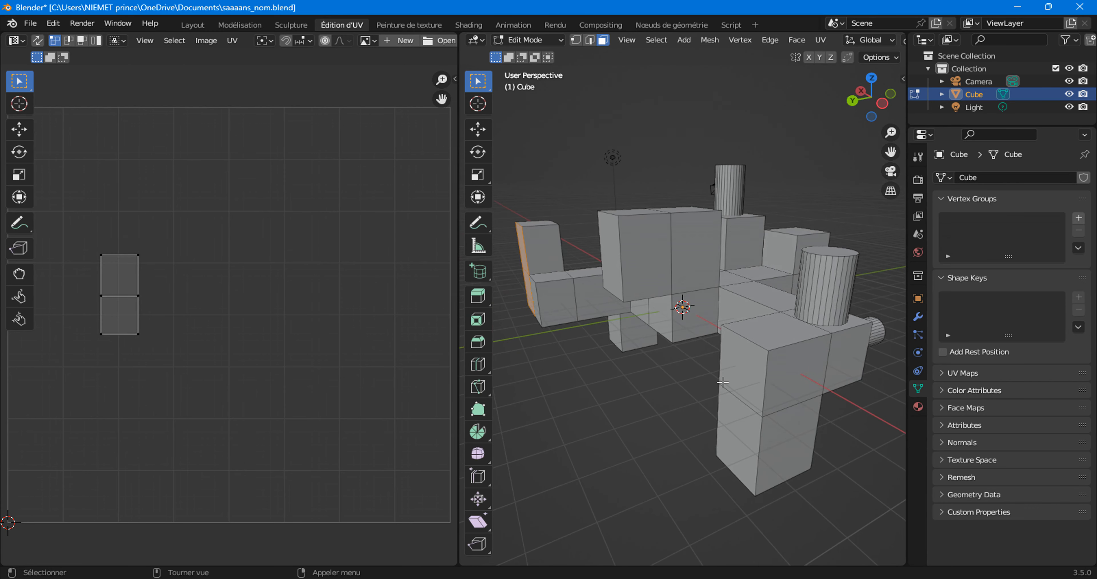
{"action": "left_click_drag", "start_coordinate": [787, 380], "coordinate": [799, 444]}
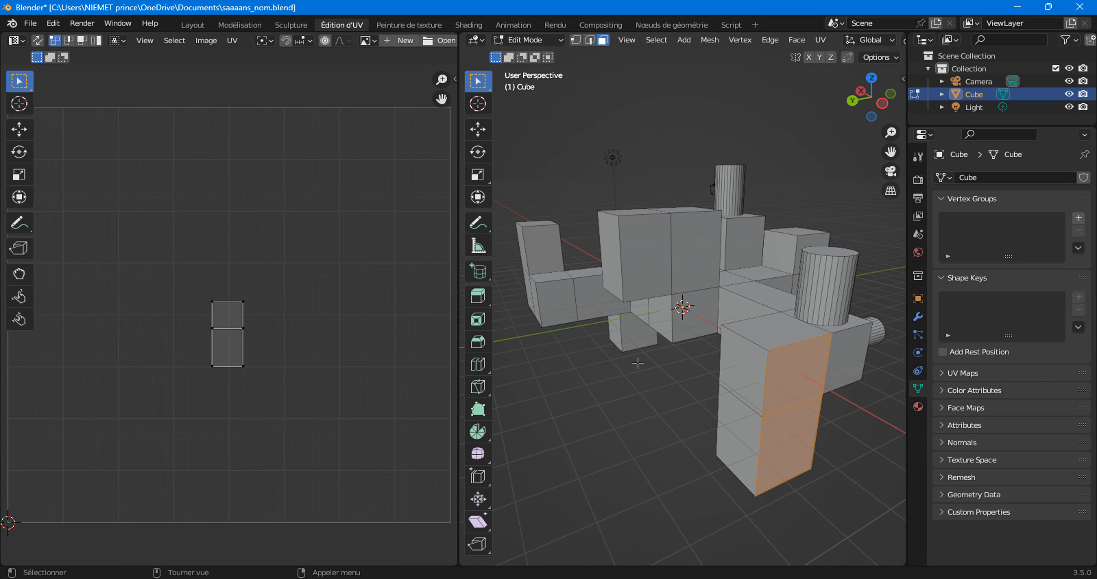
{"action": "middle_click_drag", "start_coordinate": [637, 362], "coordinate": [684, 272]}
{"action": "left_click_drag", "start_coordinate": [684, 262], "coordinate": [683, 303]}
{"action": "middle_click_drag", "start_coordinate": [581, 396], "coordinate": [621, 381]}
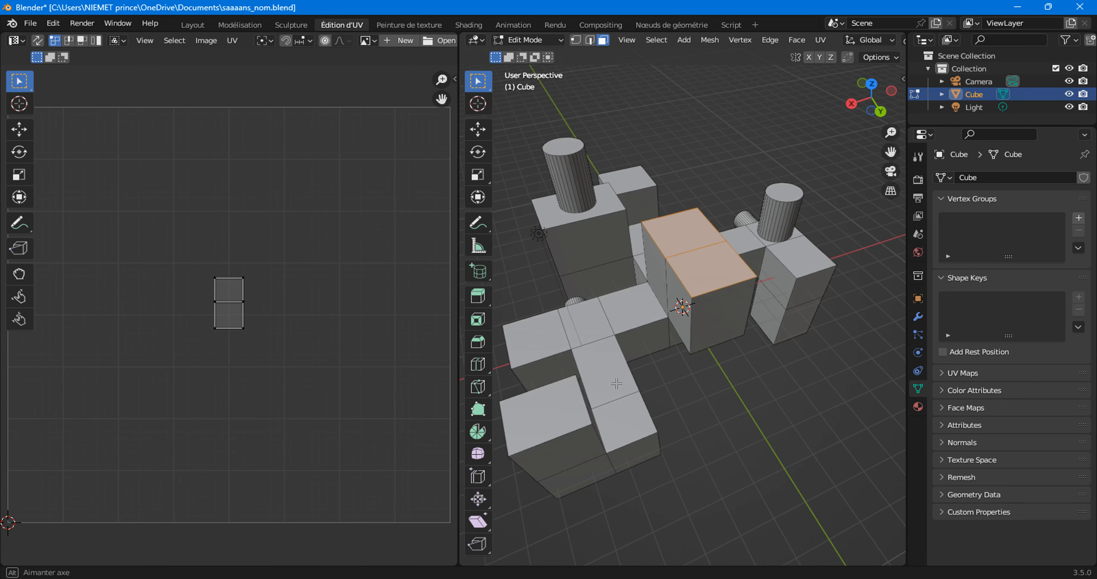
{"action": "scroll", "coordinate": [621, 381], "scroll_direction": "down", "scroll_amount": 2}
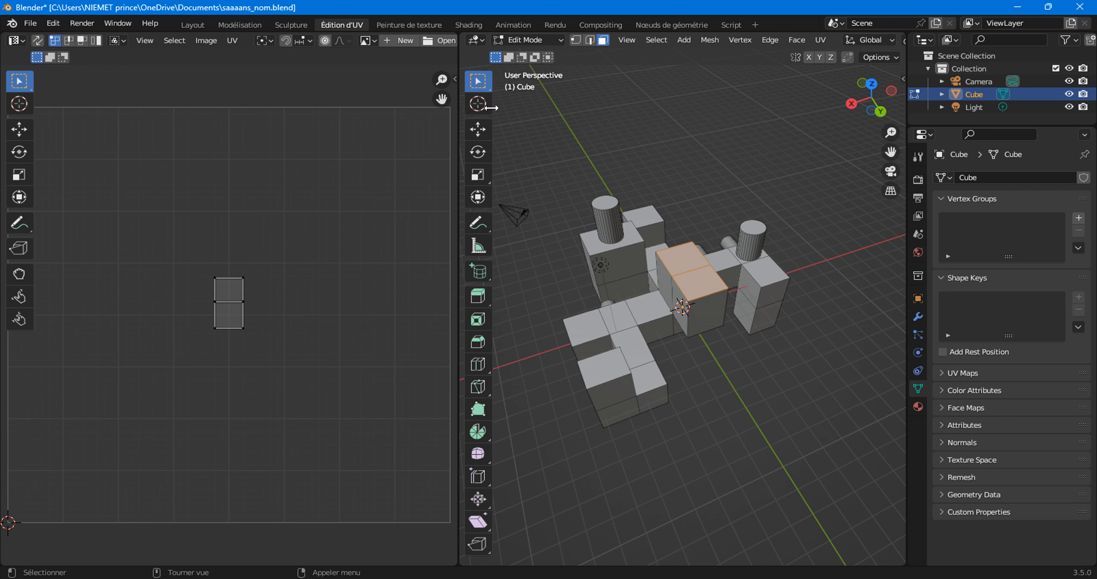
Switch to the Layout workspace, remove the cube's existing material slot and create a new material in a fresh slot
{"action": "left_click", "coordinate": [186, 25]}
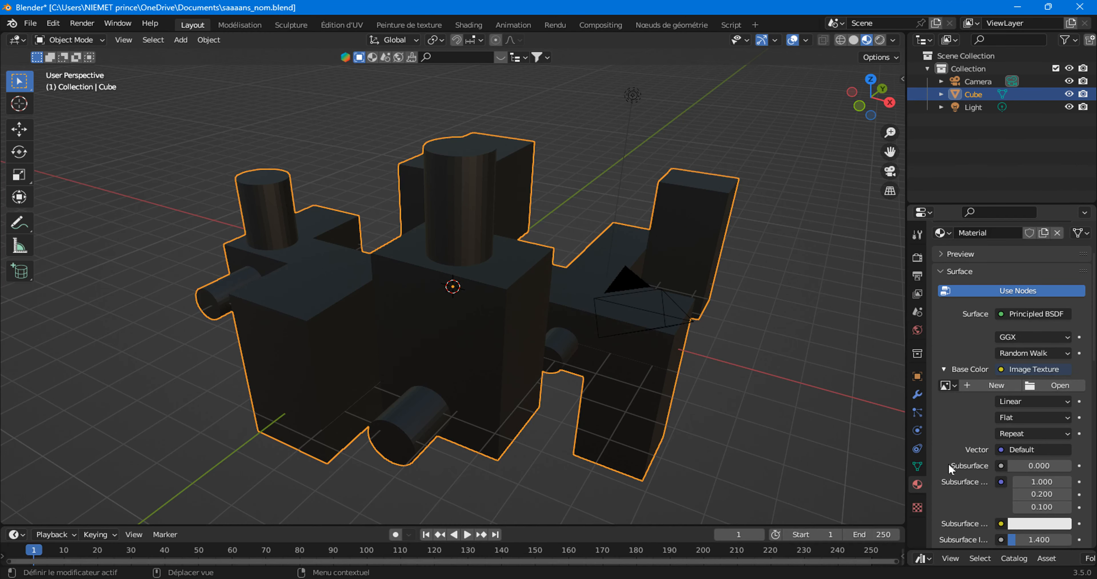
{"action": "scroll", "coordinate": [1032, 300], "scroll_direction": "up", "scroll_amount": 4}
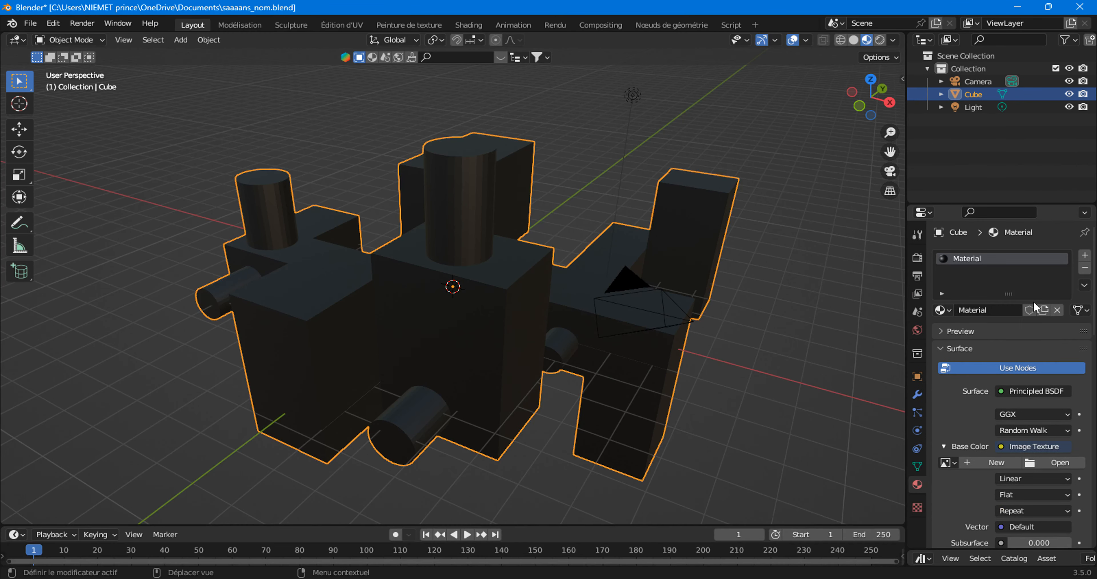
{"action": "left_click", "coordinate": [1084, 269]}
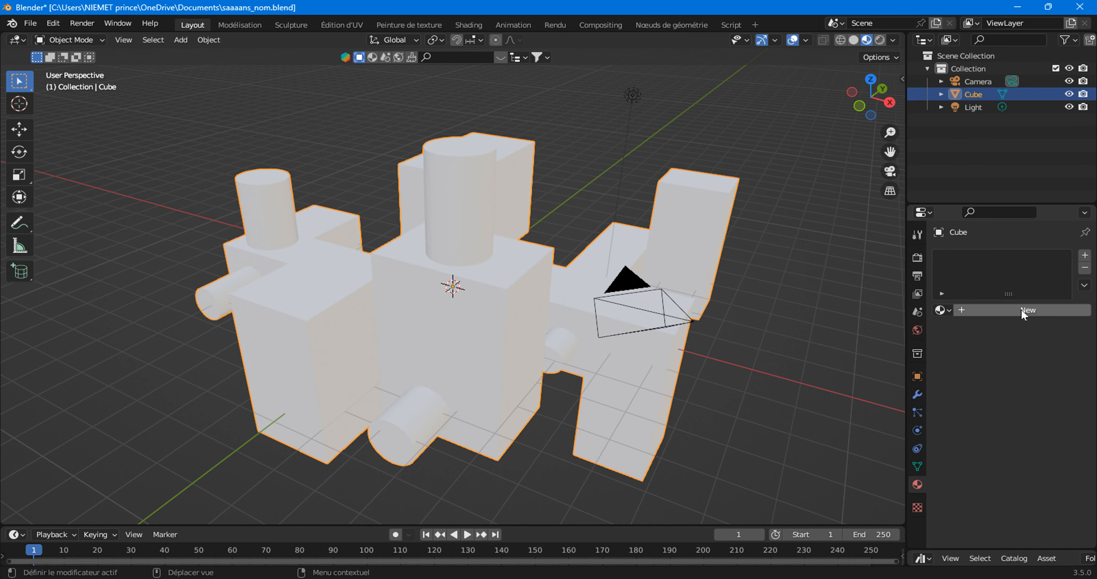
{"action": "left_click", "coordinate": [1085, 254]}
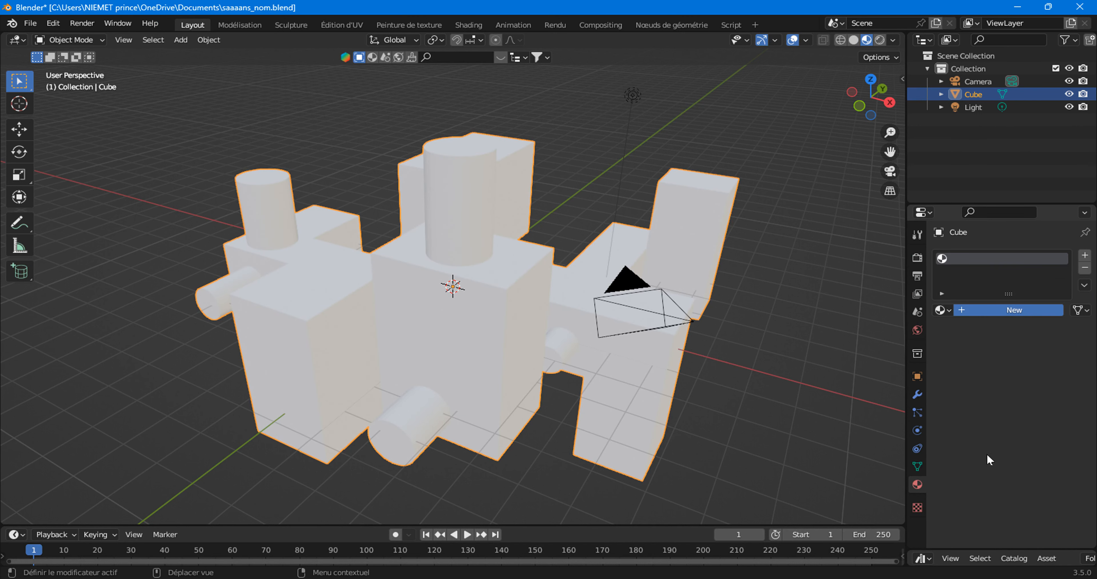
{"action": "left_click", "coordinate": [1014, 310]}
Give the material's Base Color a new 1024 × 1024 px UV Grid image texture and inspect the checker pattern around the model
{"action": "scroll", "coordinate": [996, 421], "scroll_direction": "down", "scroll_amount": 5}
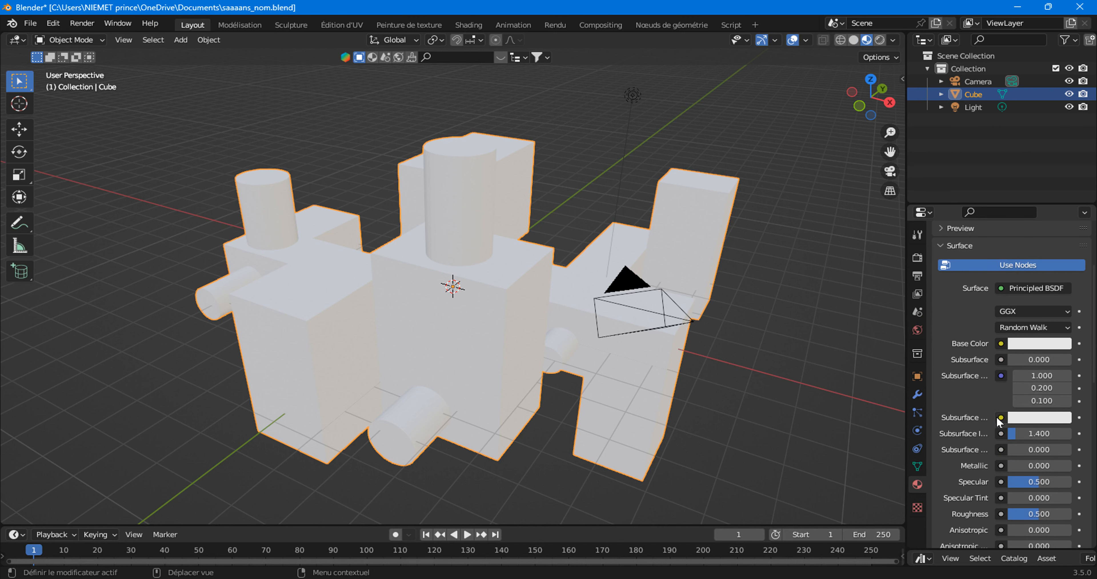
{"action": "left_click", "coordinate": [998, 343]}
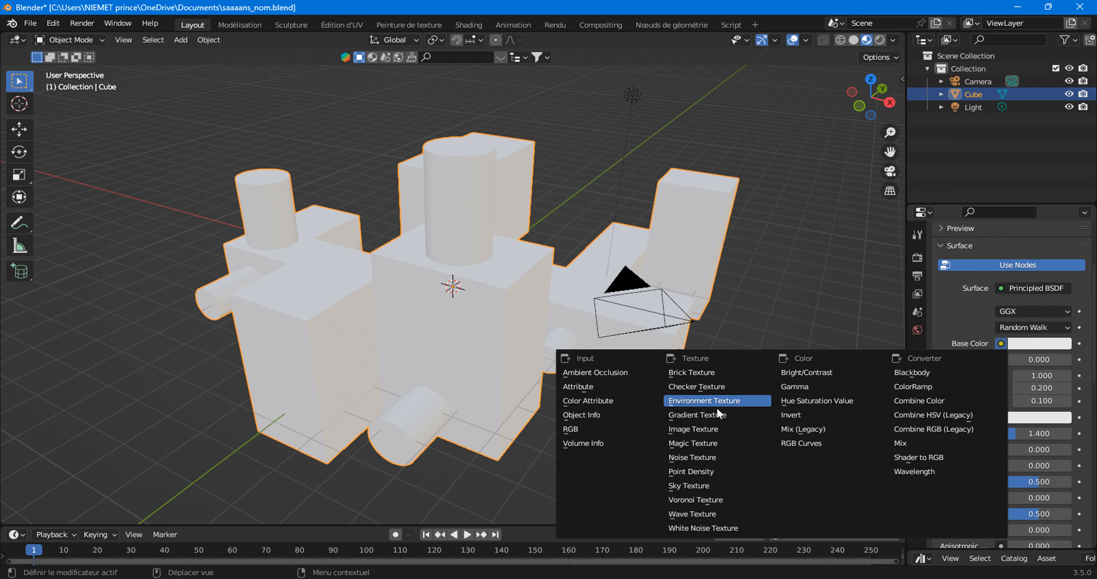
{"action": "left_click", "coordinate": [692, 427]}
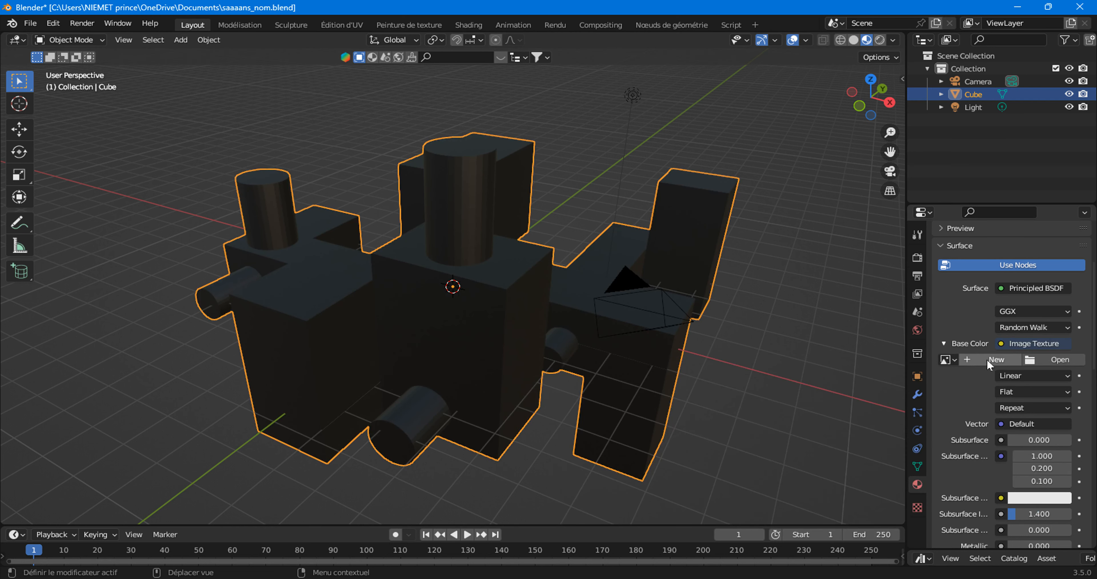
{"action": "left_click", "coordinate": [1002, 359]}
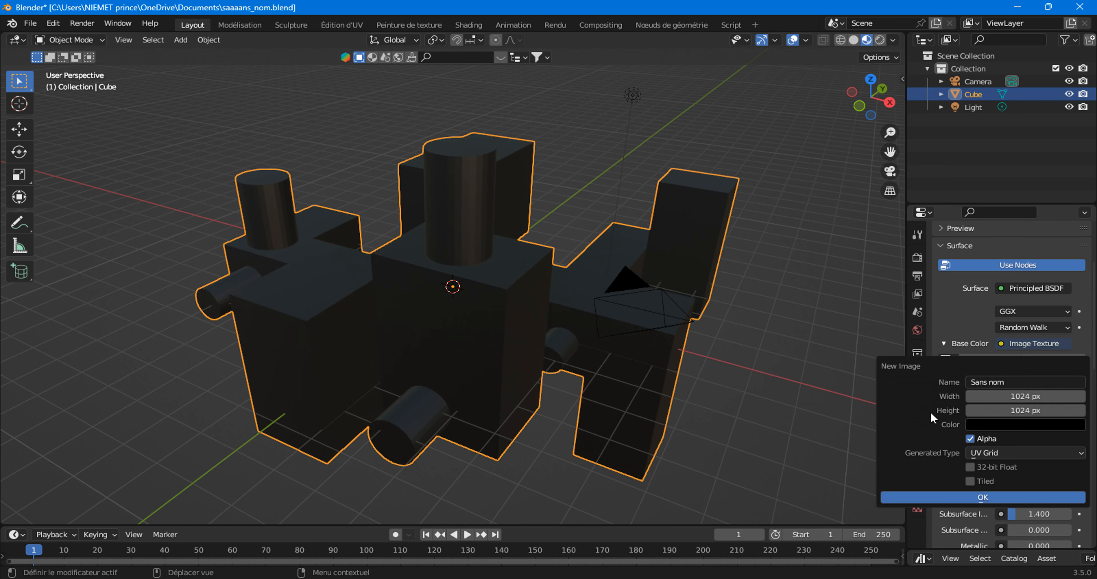
{"action": "left_click", "coordinate": [980, 452]}
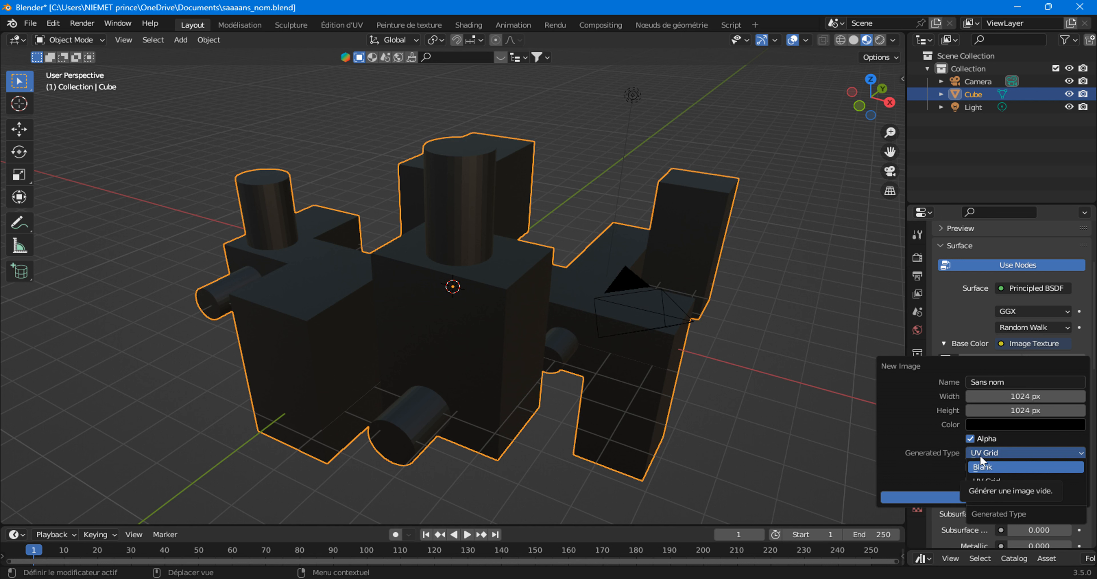
{"action": "left_click", "coordinate": [989, 451]}
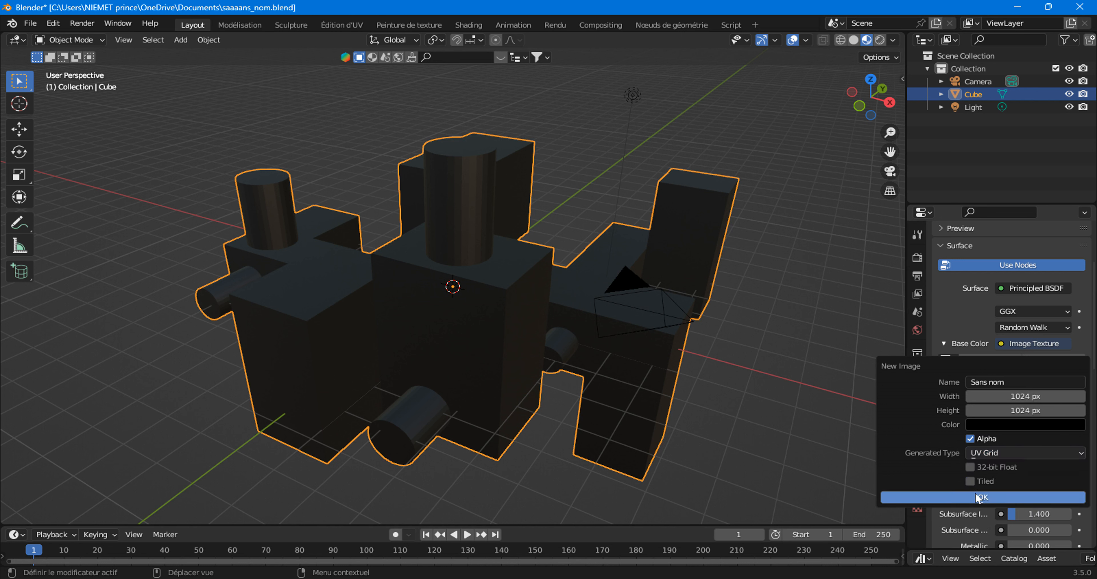
{"action": "left_click", "coordinate": [943, 497]}
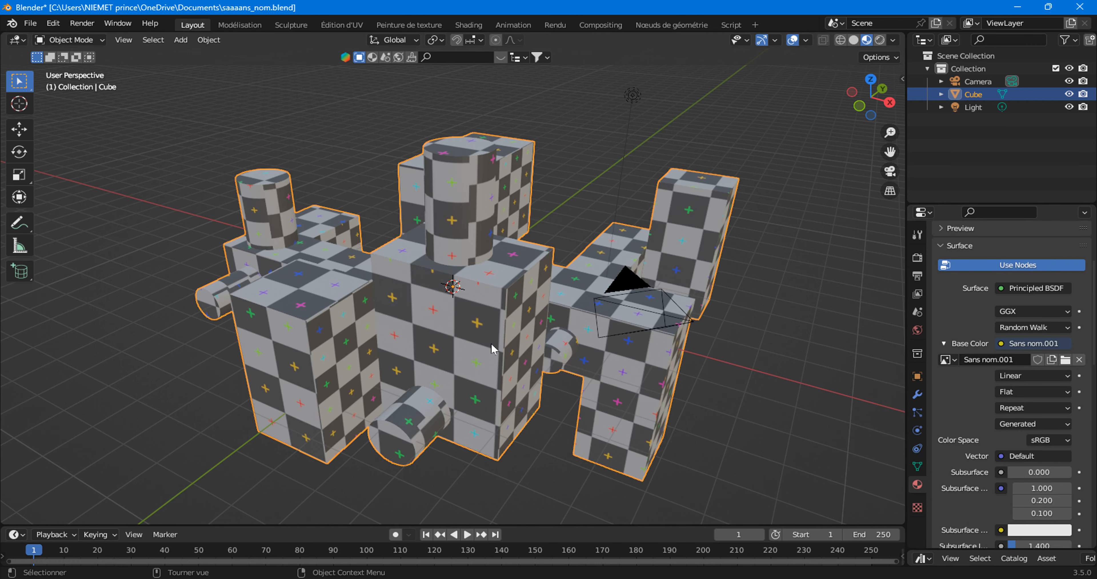
{"action": "middle_click_drag", "start_coordinate": [493, 348], "coordinate": [428, 361]}
{"action": "middle_click_drag", "start_coordinate": [350, 340], "coordinate": [285, 225]}
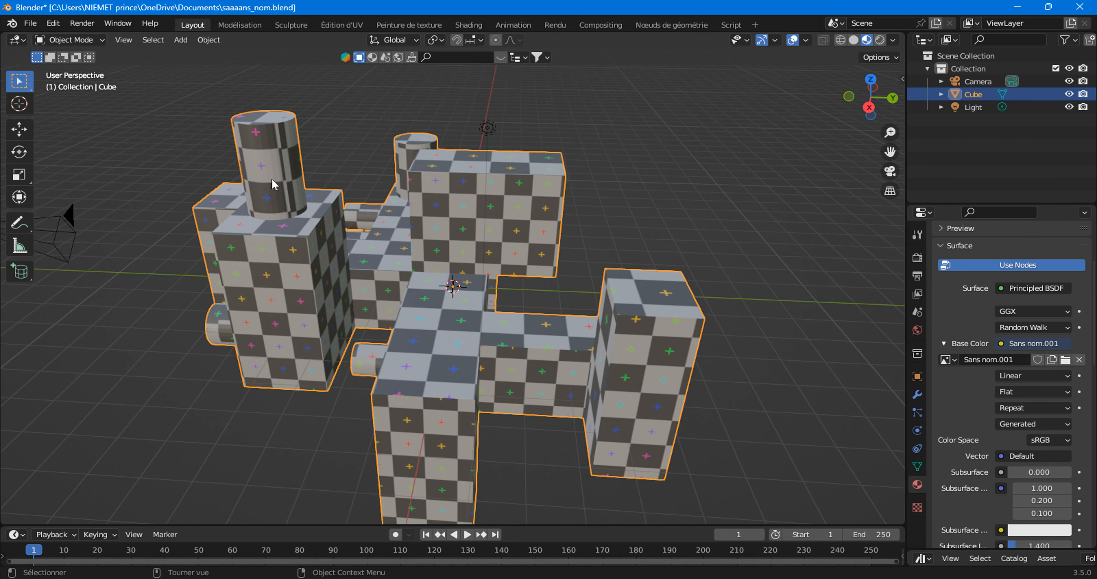
{"action": "middle_click_drag", "start_coordinate": [220, 334], "coordinate": [524, 399]}
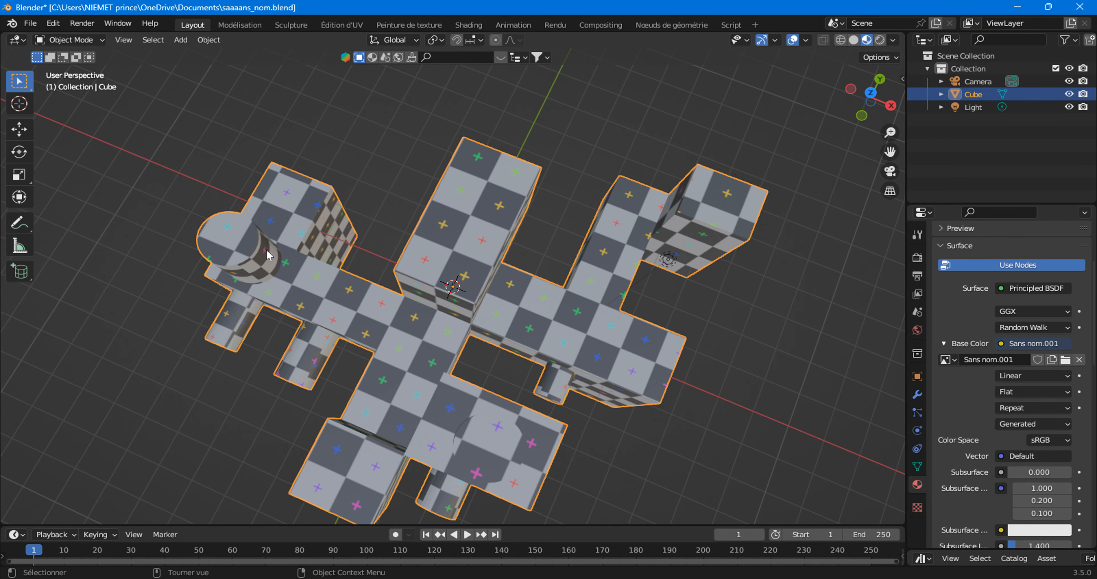
{"action": "middle_click_drag", "start_coordinate": [419, 385], "coordinate": [402, 323]}
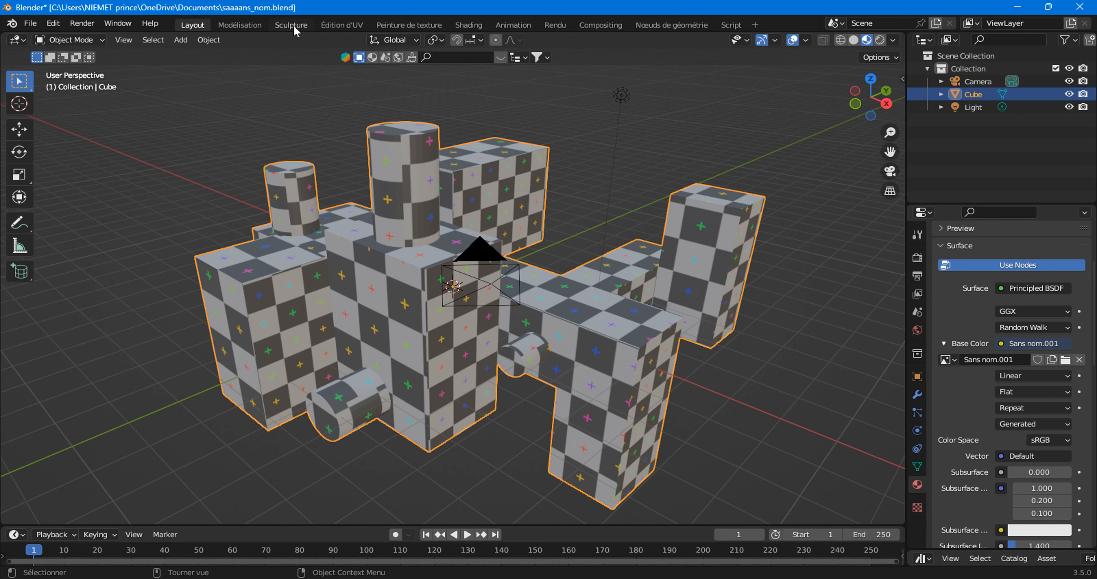
Switch to the Modélisation workspace and select both circular end faces of the tallest upright cylinder in wireframe display
{"action": "left_click", "coordinate": [239, 25]}
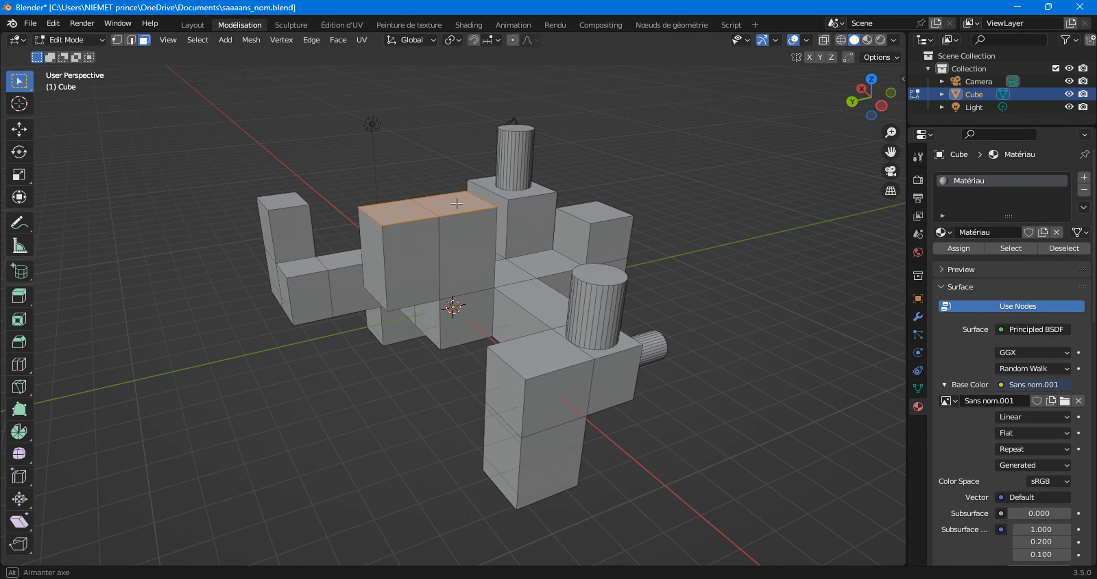
{"action": "middle_click_drag", "start_coordinate": [596, 204], "coordinate": [641, 195]}
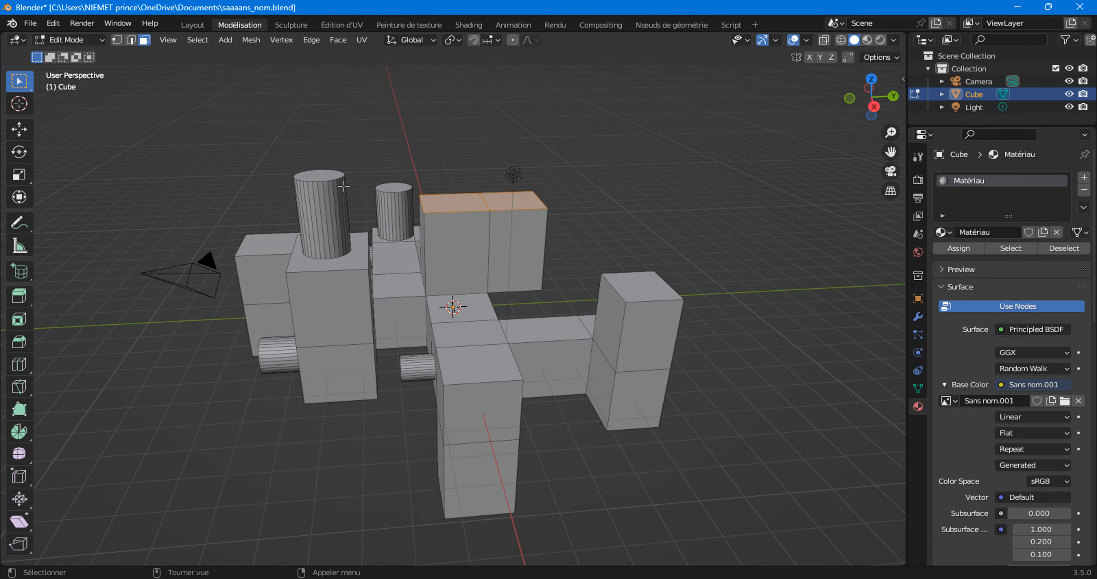
{"action": "left_click", "coordinate": [311, 176]}
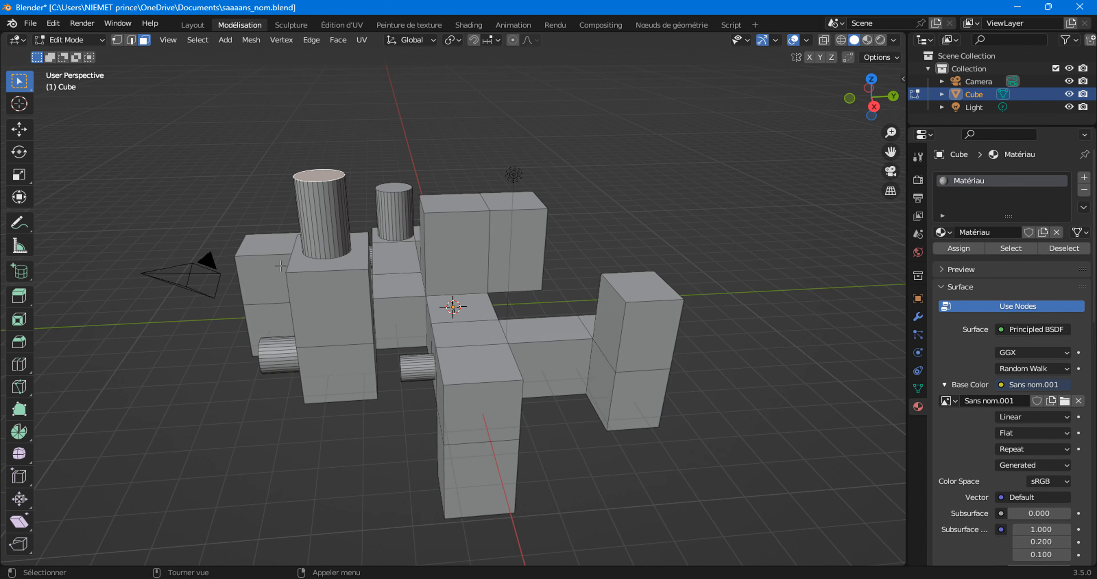
{"action": "middle_click_drag", "start_coordinate": [282, 269], "coordinate": [405, 253]}
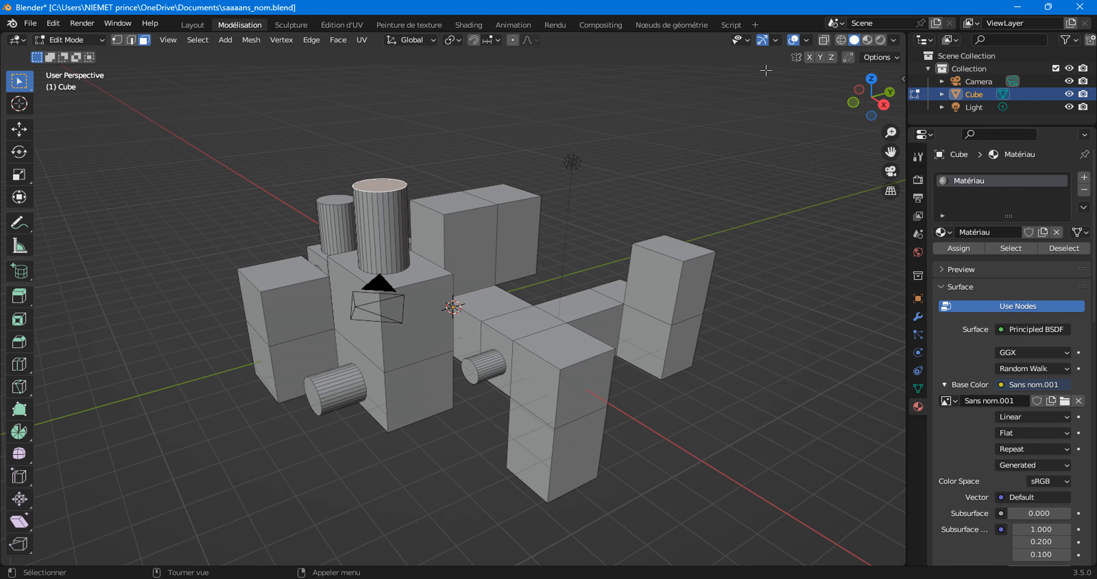
{"action": "left_click", "coordinate": [840, 40]}
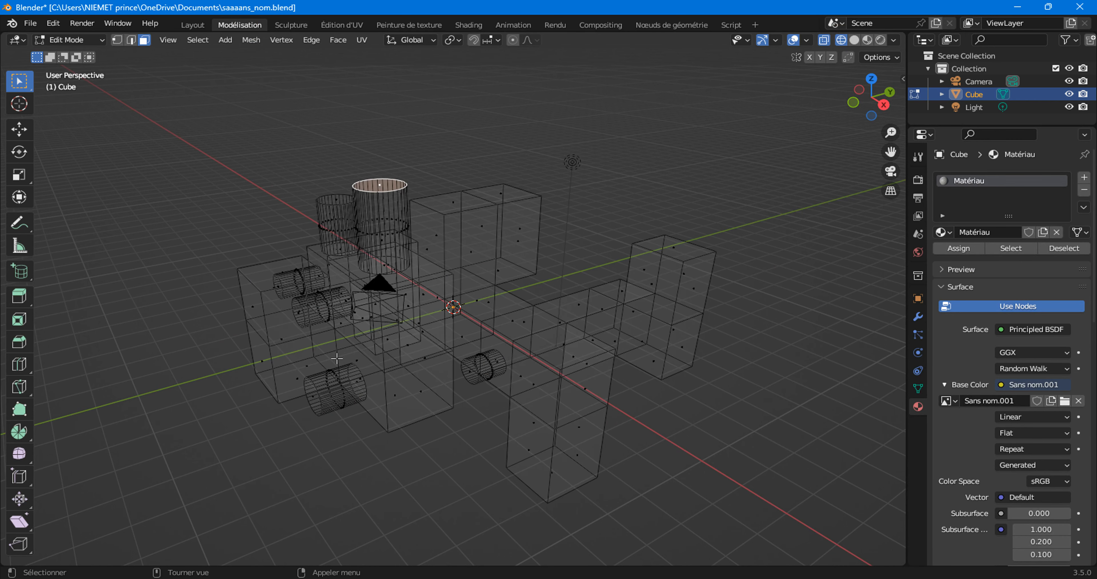
{"action": "scroll", "coordinate": [337, 359], "scroll_direction": "up", "scroll_amount": 5}
{"action": "left_click", "coordinate": [355, 216], "text": "shift"}
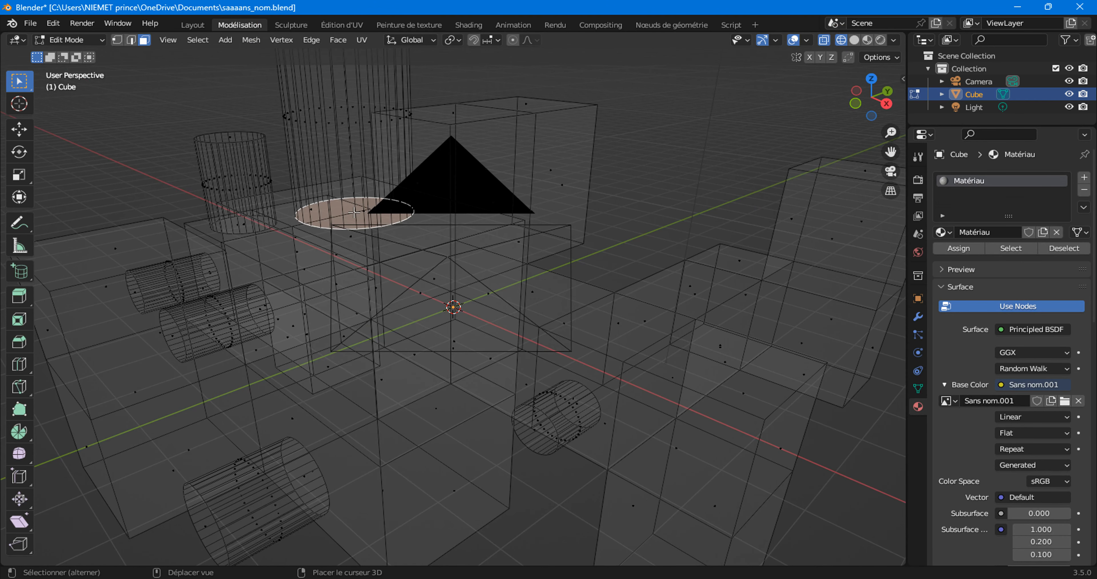
Add the top and bottom circular faces of the other upright cylinder to the selection, leaving out the block face beneath it
{"action": "scroll", "coordinate": [356, 166], "scroll_direction": "down", "scroll_amount": 3}
{"action": "middle_click_drag", "start_coordinate": [355, 202], "coordinate": [397, 208]}
{"action": "scroll", "coordinate": [243, 202], "scroll_direction": "up", "scroll_amount": 2}
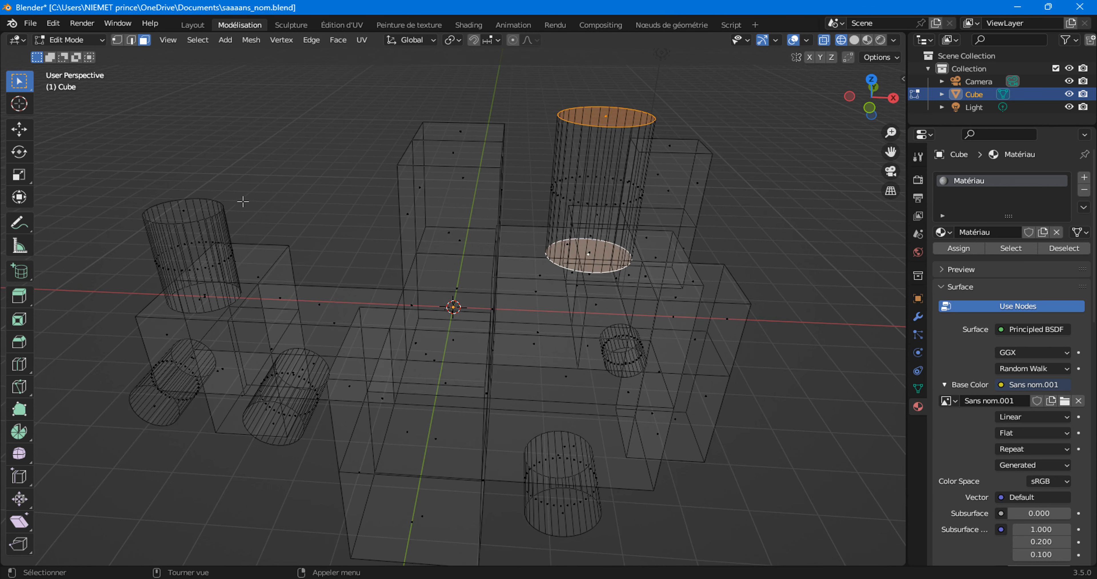
{"action": "left_click", "coordinate": [193, 209], "text": "shift"}
{"action": "left_click", "coordinate": [199, 299], "text": "shift"}
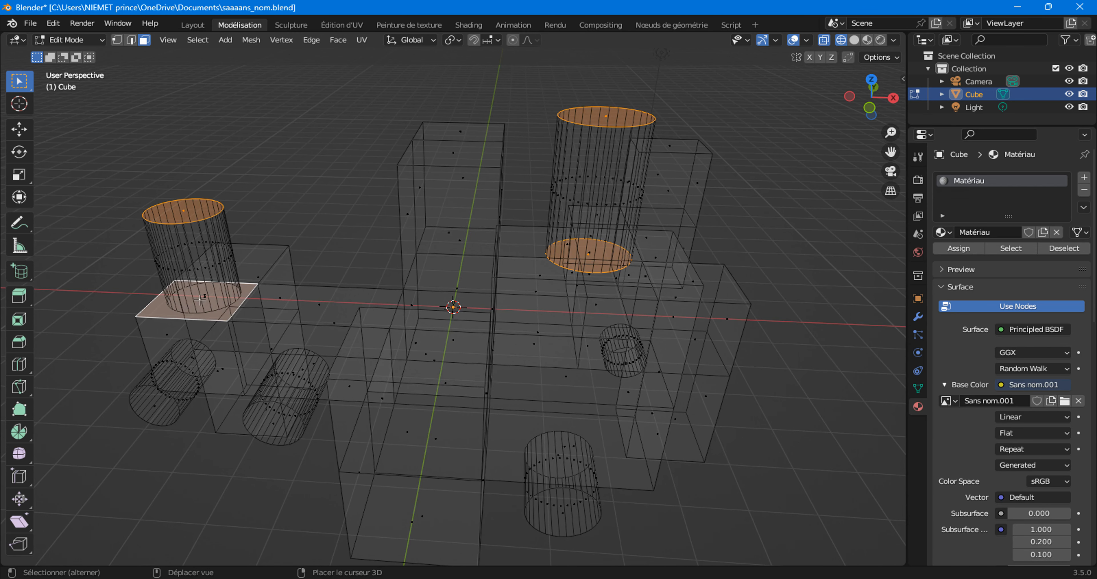
{"action": "left_click", "coordinate": [199, 299], "text": "shift"}
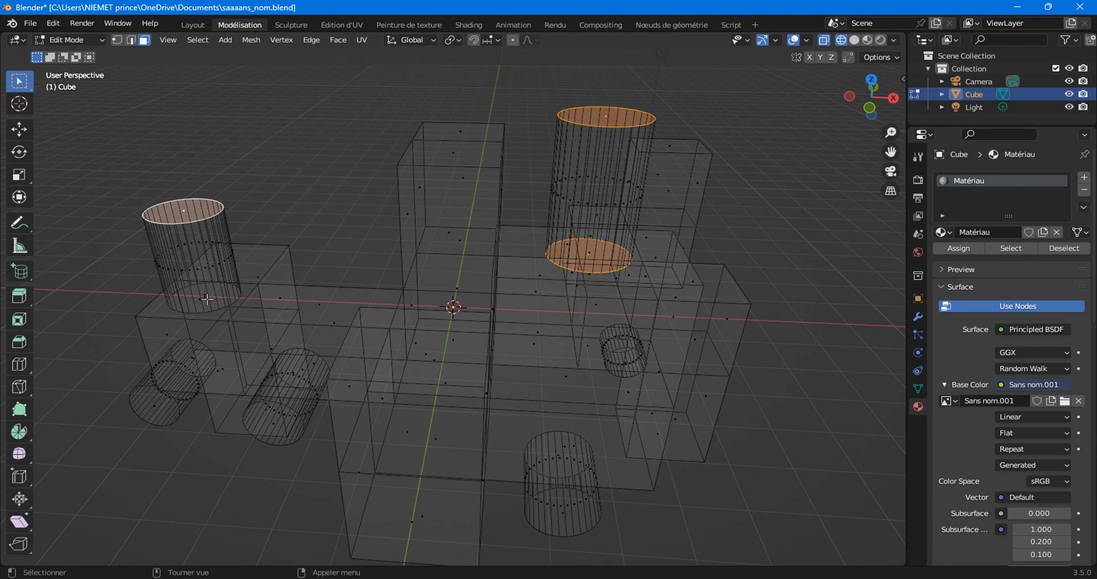
{"action": "left_click", "coordinate": [207, 297], "text": "shift"}
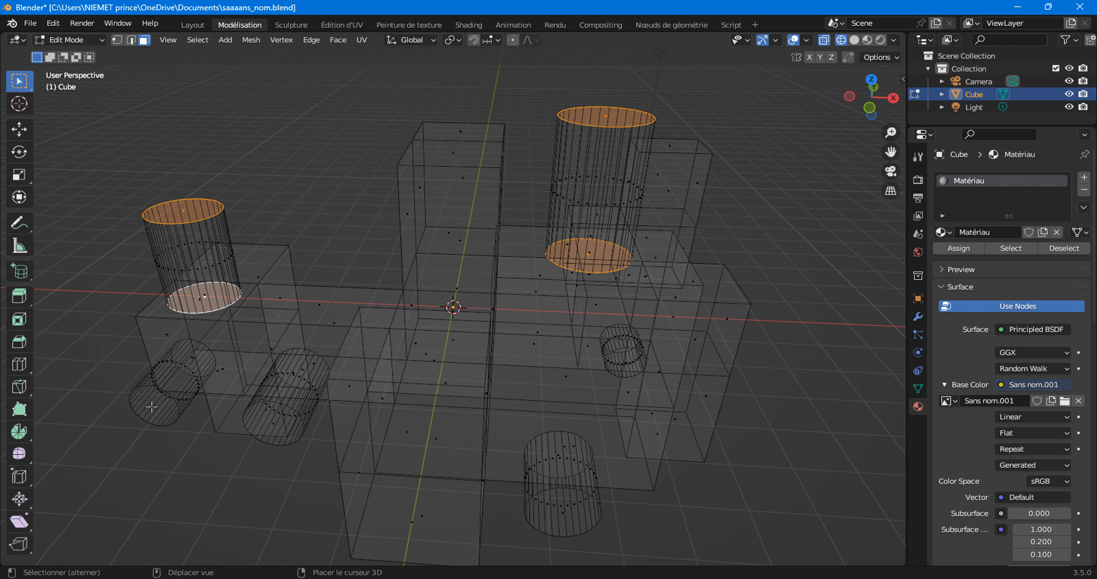
Add both circular end faces of the horizontal cylinder below the shorter upright one to the selection, excluding the adjoining block face
{"action": "left_click", "coordinate": [167, 402], "text": "shift"}
{"action": "left_click", "coordinate": [192, 360], "text": "shift"}
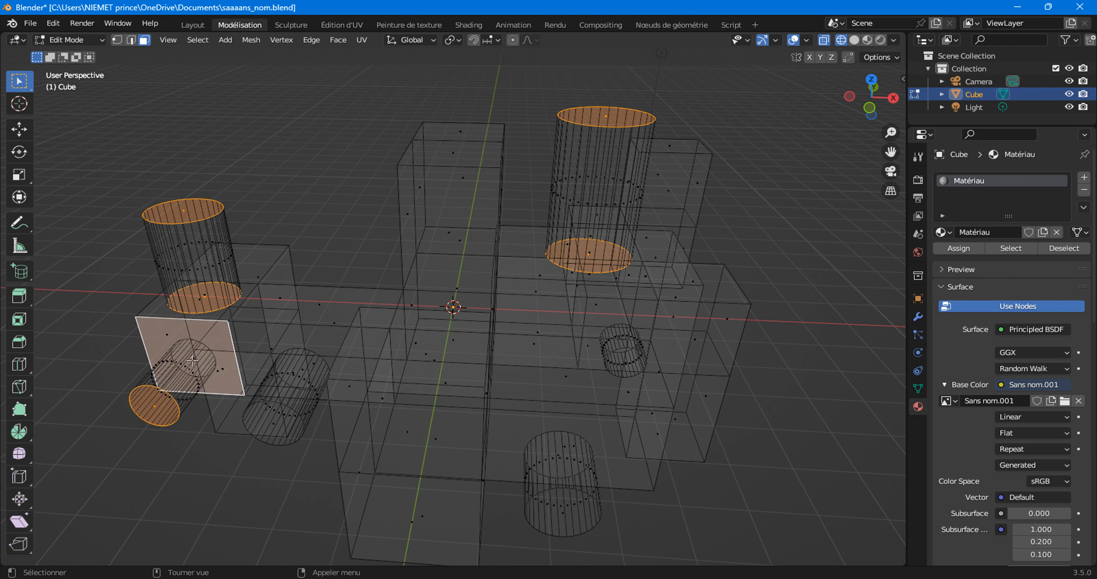
{"action": "left_click", "coordinate": [192, 360], "text": "shift"}
{"action": "left_click", "coordinate": [192, 360], "text": "shift"}
{"action": "left_click", "coordinate": [193, 366], "text": "shift"}
{"action": "scroll", "coordinate": [194, 375], "scroll_direction": "up", "scroll_amount": 2}
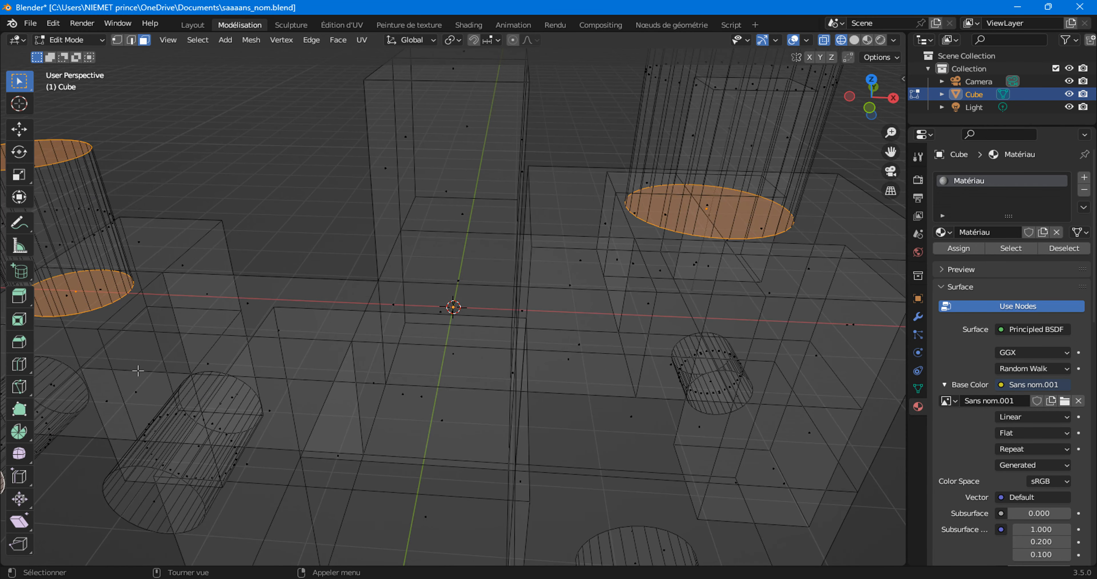
{"action": "left_click", "coordinate": [54, 383]}
{"action": "scroll", "coordinate": [72, 384], "scroll_direction": "down", "scroll_amount": 2}
{"action": "key", "text": "ctrl+z"}
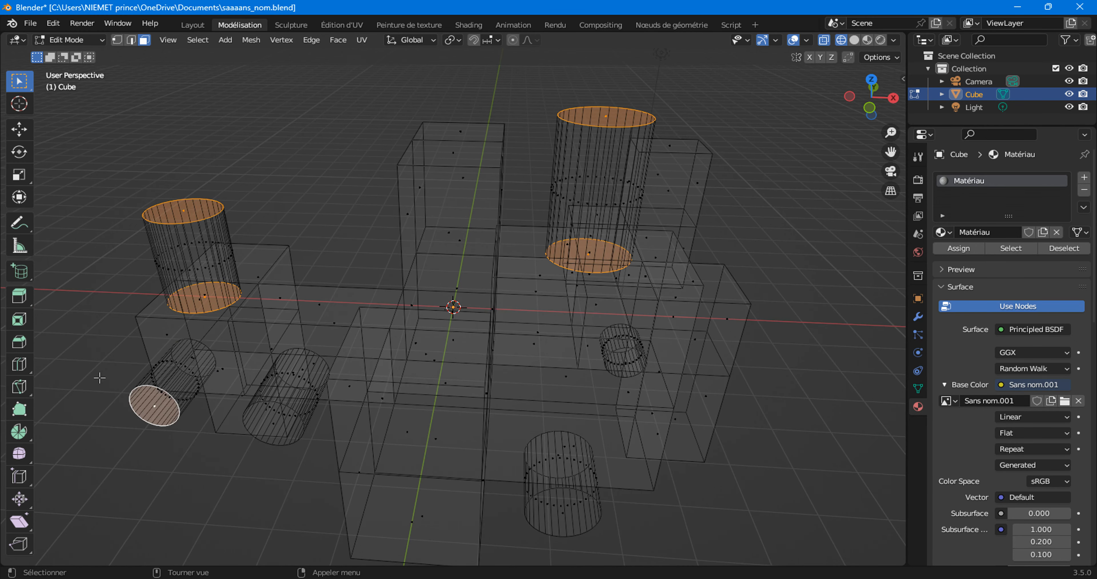
{"action": "left_click", "coordinate": [193, 360], "text": "shift"}
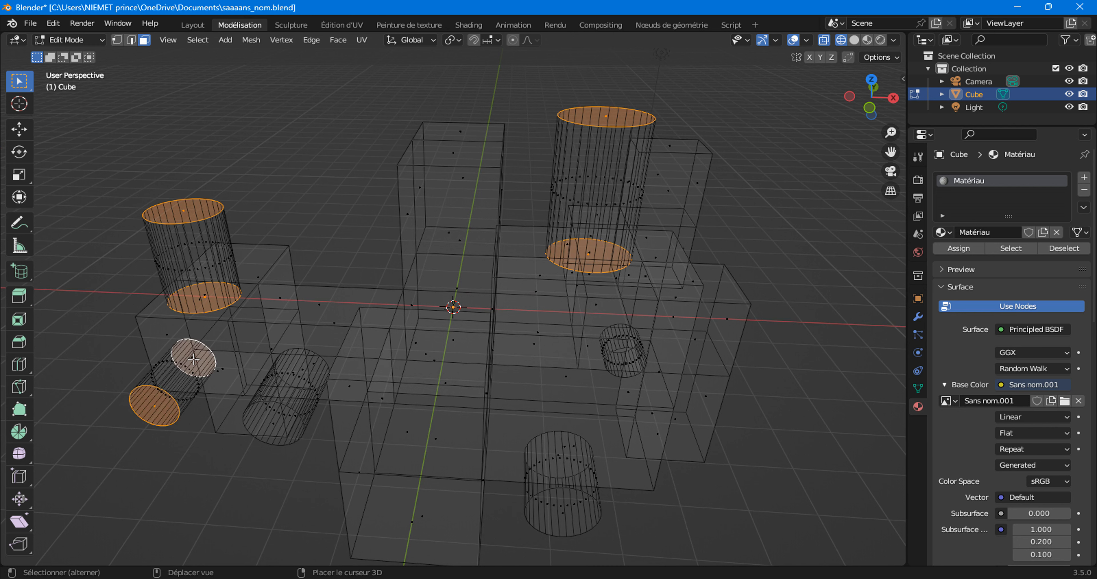
Add both end faces of the neighbouring horizontal cylinder and of the one protruding from the front block to the selection
{"action": "left_click", "coordinate": [303, 366], "text": "shift"}
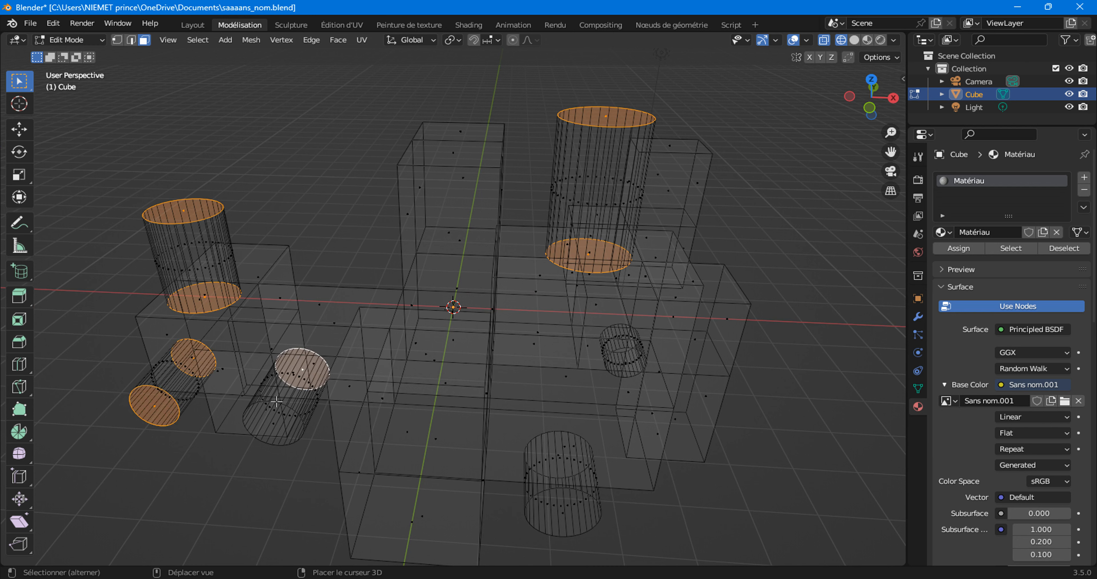
{"action": "left_click", "coordinate": [270, 422], "text": "shift"}
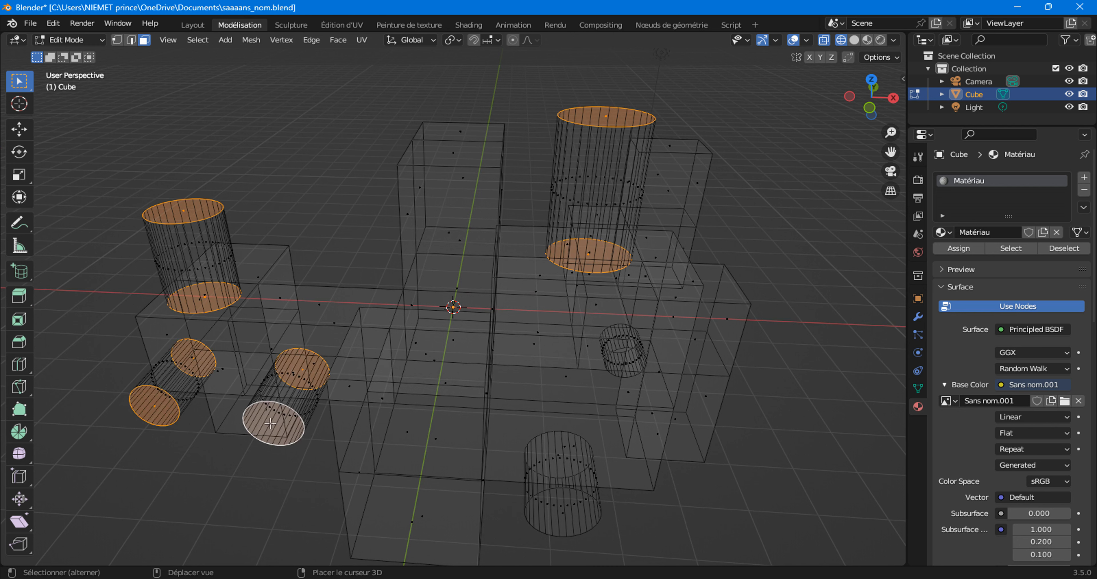
{"action": "left_click", "coordinate": [562, 513], "text": "shift"}
{"action": "left_click", "coordinate": [557, 454], "text": "shift"}
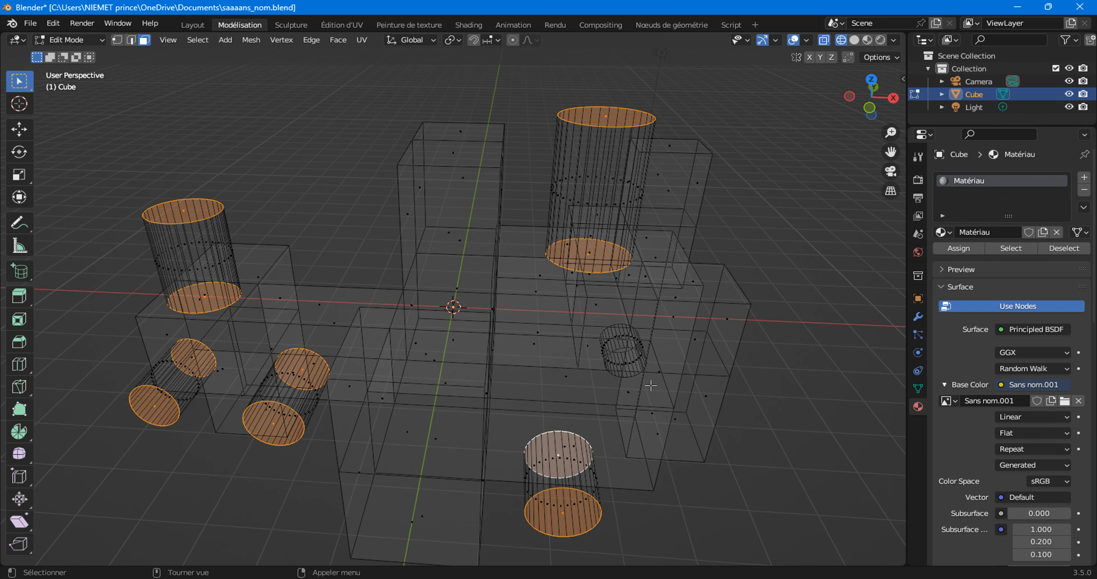
Add both circular end faces of the smallest horizontal cylinder to the selection, leaving out the block face behind it
{"action": "middle_click_drag", "start_coordinate": [557, 455], "coordinate": [546, 376]}
{"action": "scroll", "coordinate": [547, 376], "scroll_direction": "up", "scroll_amount": 4}
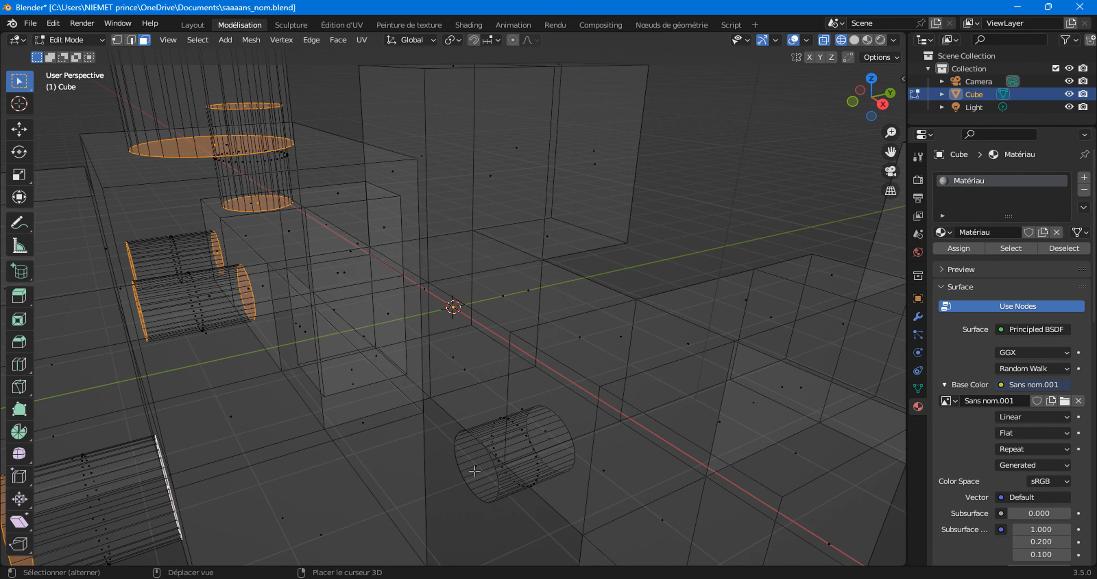
{"action": "left_click", "coordinate": [511, 456], "text": "shift"}
{"action": "left_click", "coordinate": [546, 432], "text": "shift"}
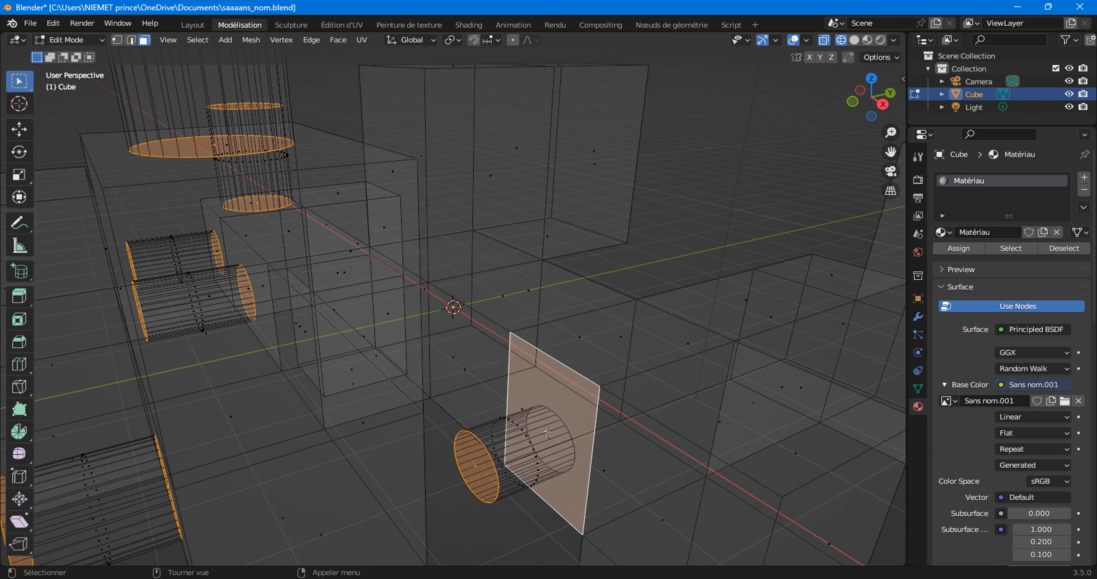
{"action": "key", "text": "ctrl+z"}
{"action": "left_click", "coordinate": [555, 444], "text": "shift"}
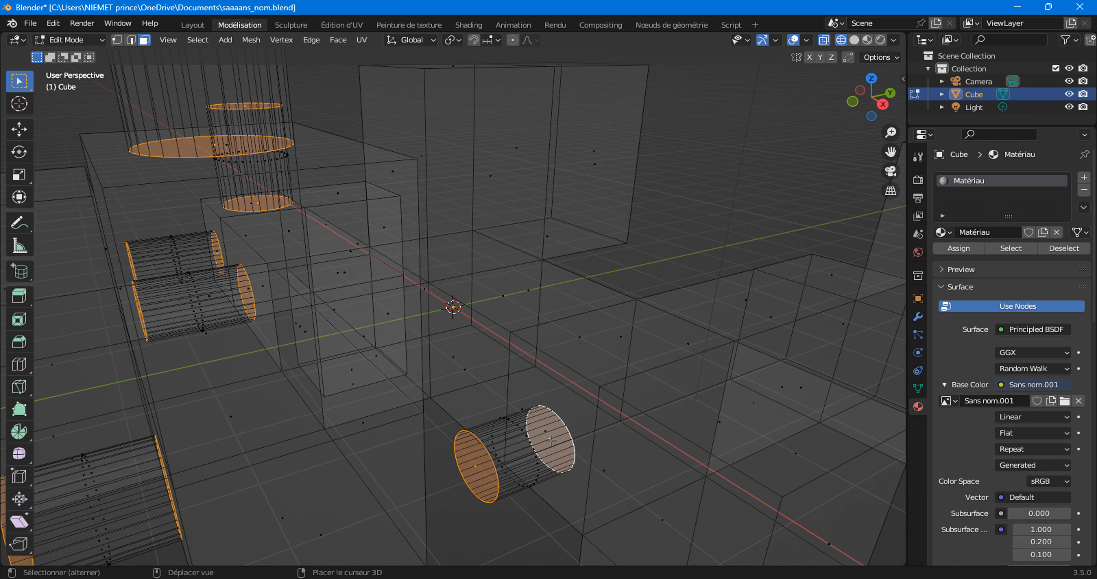
Add one lengthwise side edge on each of the six cylinders to the selection in edge select mode
{"action": "scroll", "coordinate": [554, 443], "scroll_direction": "down", "scroll_amount": 5}
{"action": "middle_click_drag", "start_coordinate": [555, 443], "coordinate": [397, 339]}
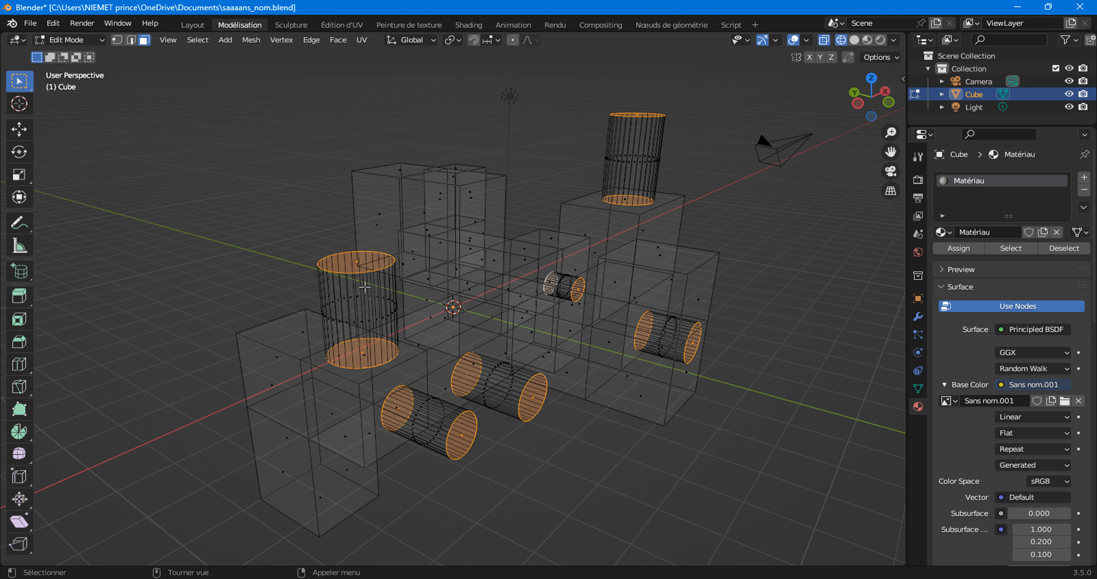
{"action": "left_click", "coordinate": [131, 40]}
{"action": "left_click", "coordinate": [337, 305], "text": "shift"}
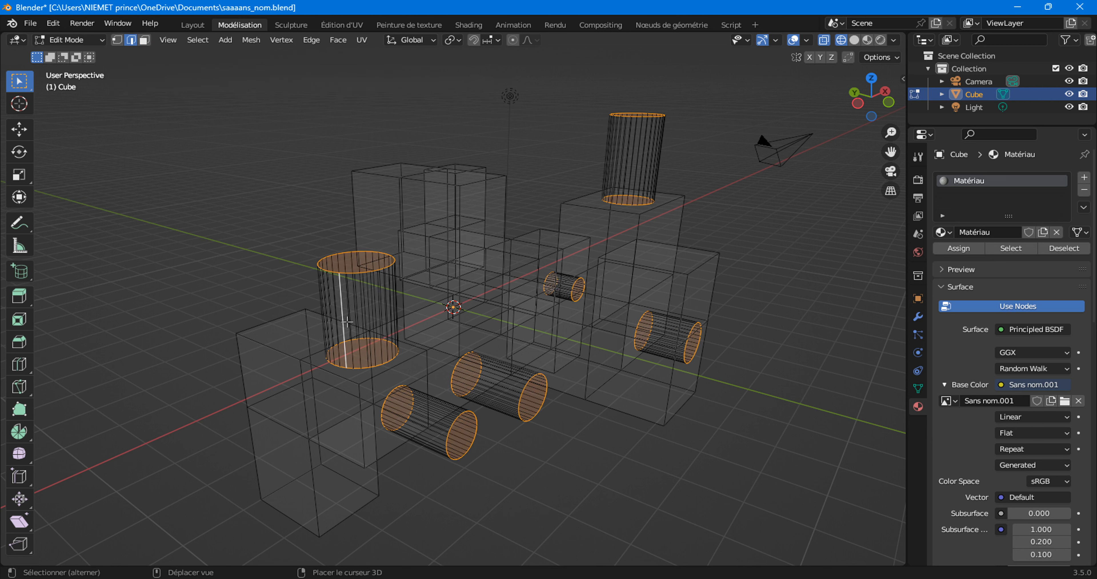
{"action": "left_click", "coordinate": [426, 418], "text": "shift"}
{"action": "left_click", "coordinate": [497, 392], "text": "shift"}
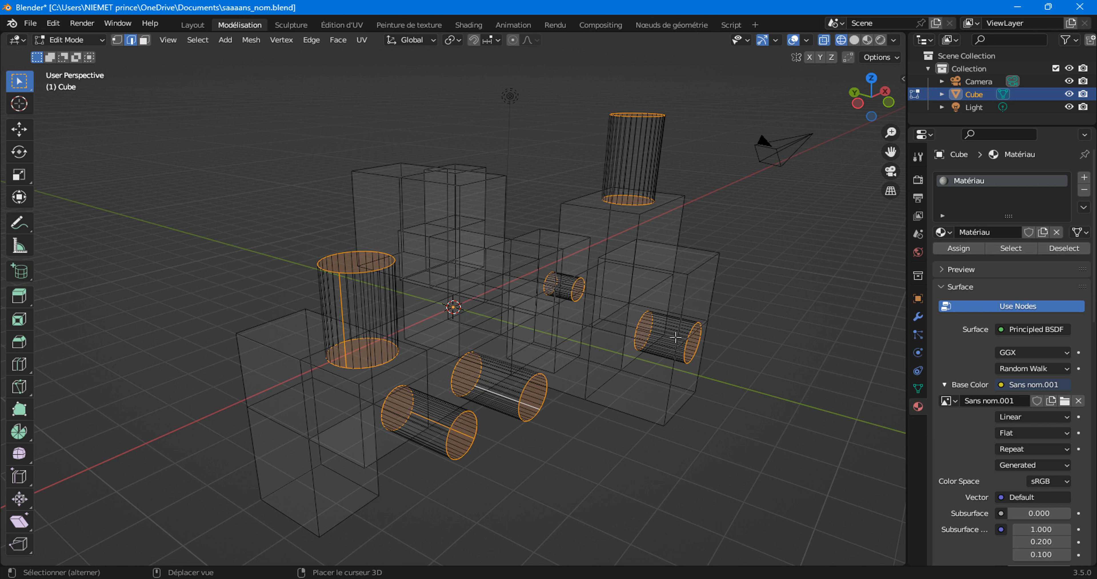
{"action": "left_click", "coordinate": [688, 329], "text": "shift"}
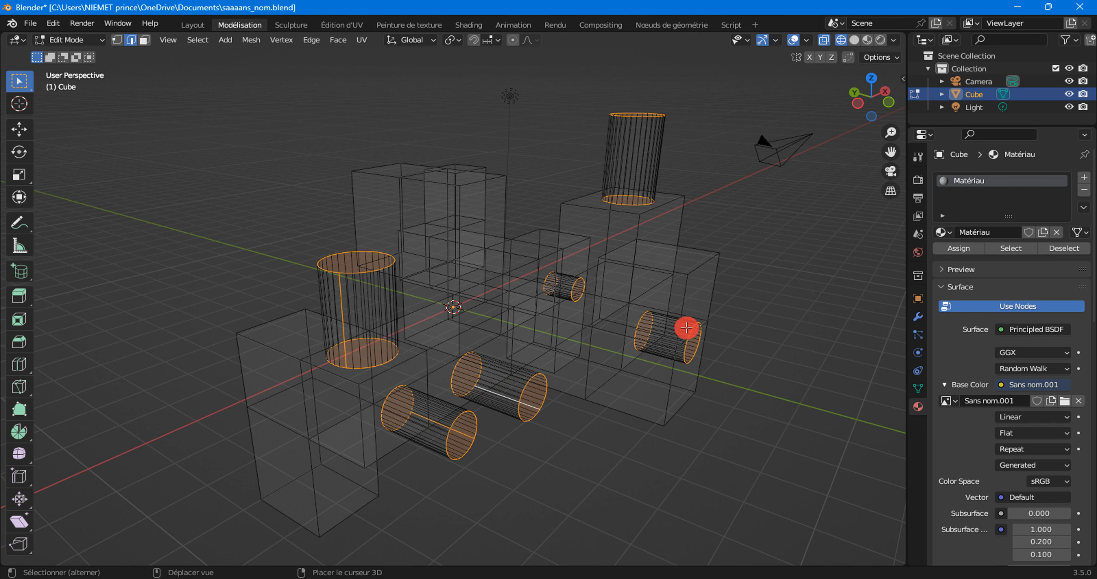
{"action": "left_click", "coordinate": [563, 280], "text": "shift"}
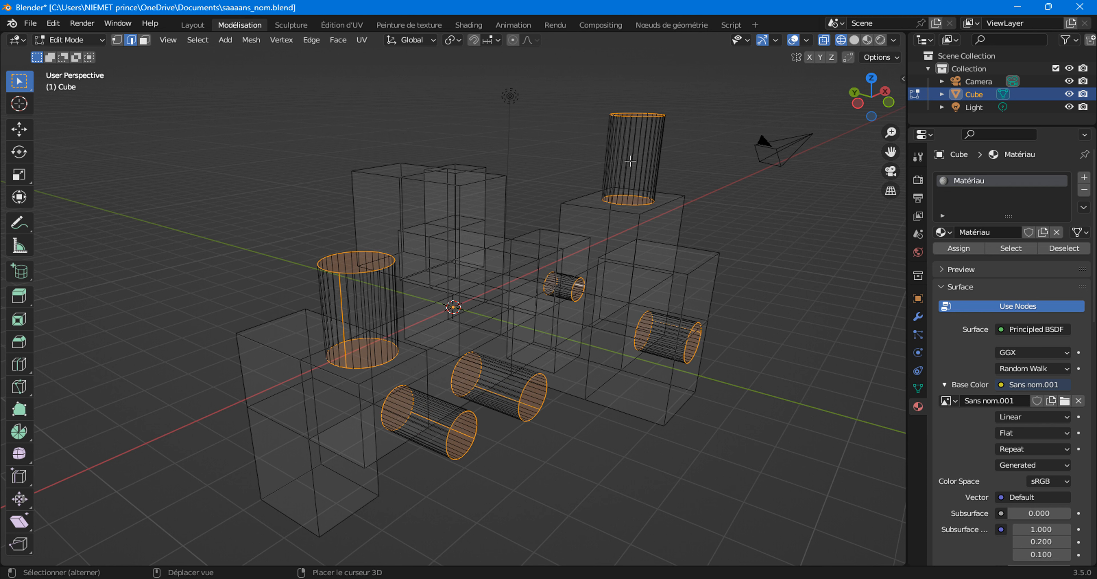
{"action": "left_click", "coordinate": [639, 147], "text": "shift"}
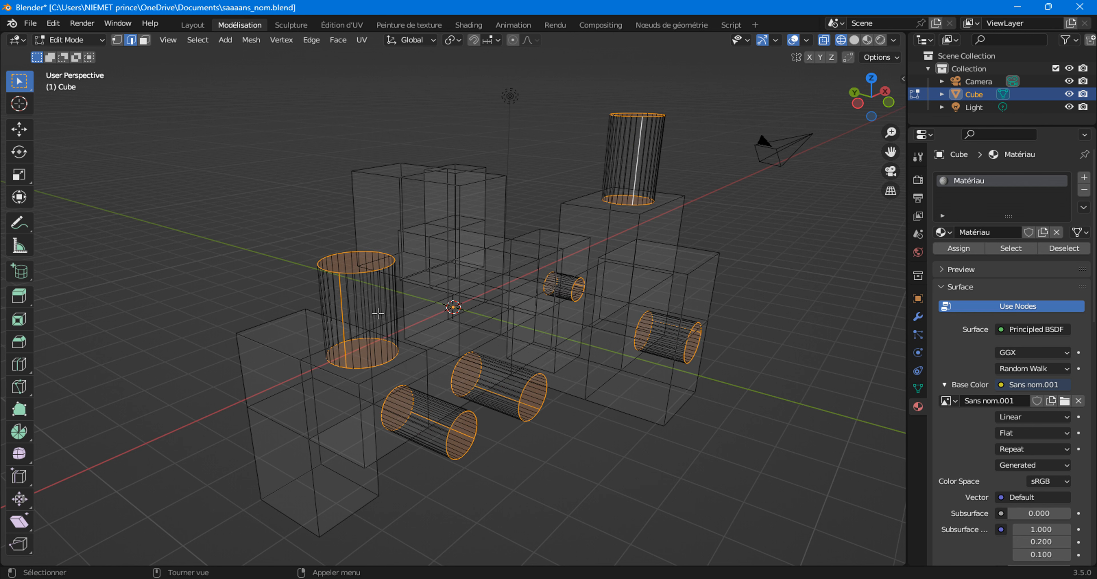
Mark the selected cap outlines and side edges of the cylinders as UV seams
{"action": "left_click", "coordinate": [362, 40]}
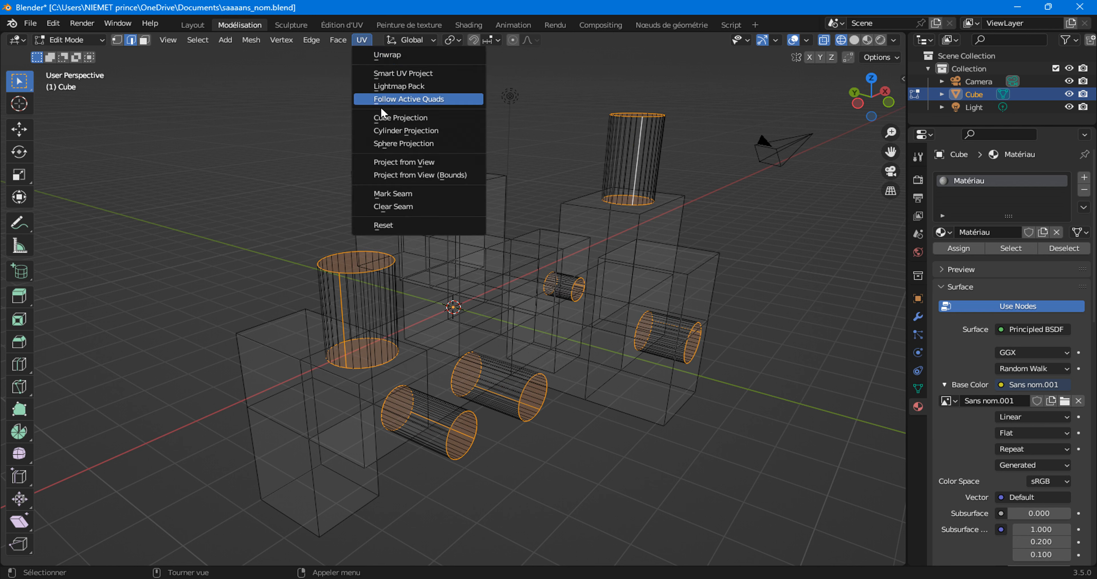
{"action": "left_click", "coordinate": [410, 194]}
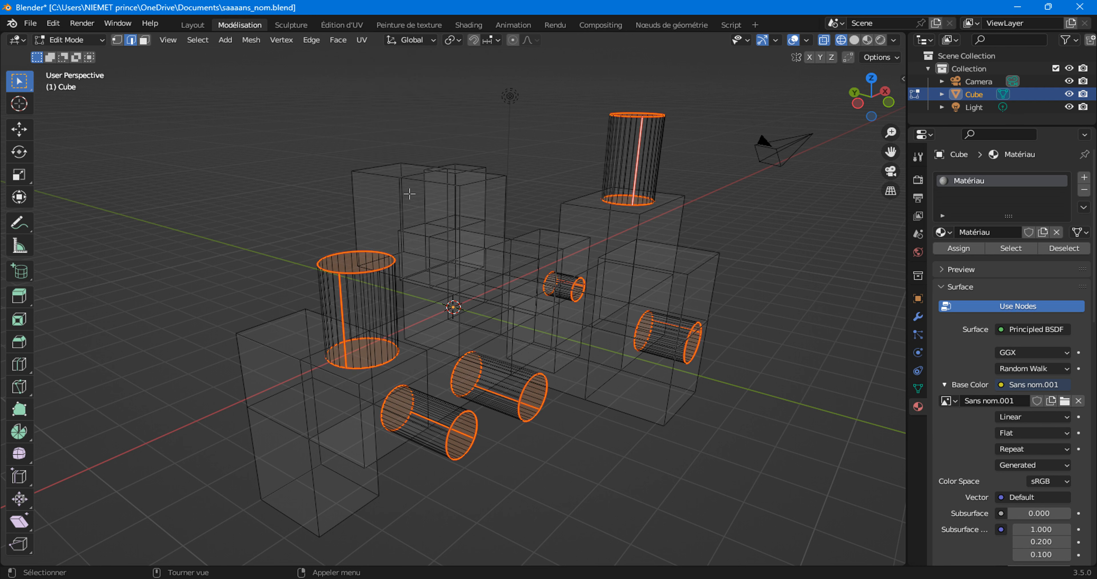
{"action": "left_click", "coordinate": [361, 41]}
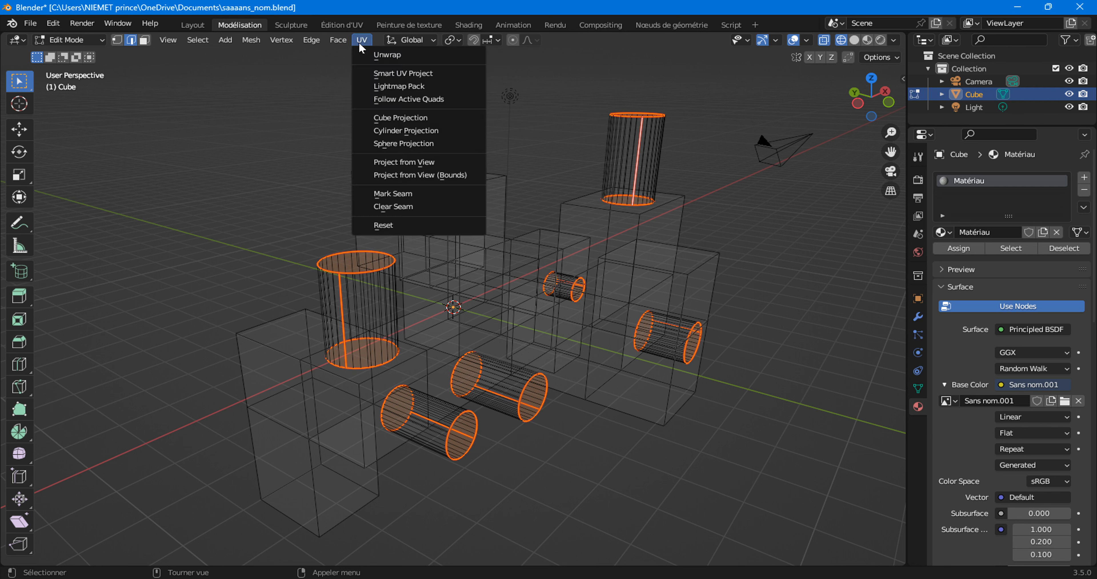
{"action": "left_click", "coordinate": [388, 63]}
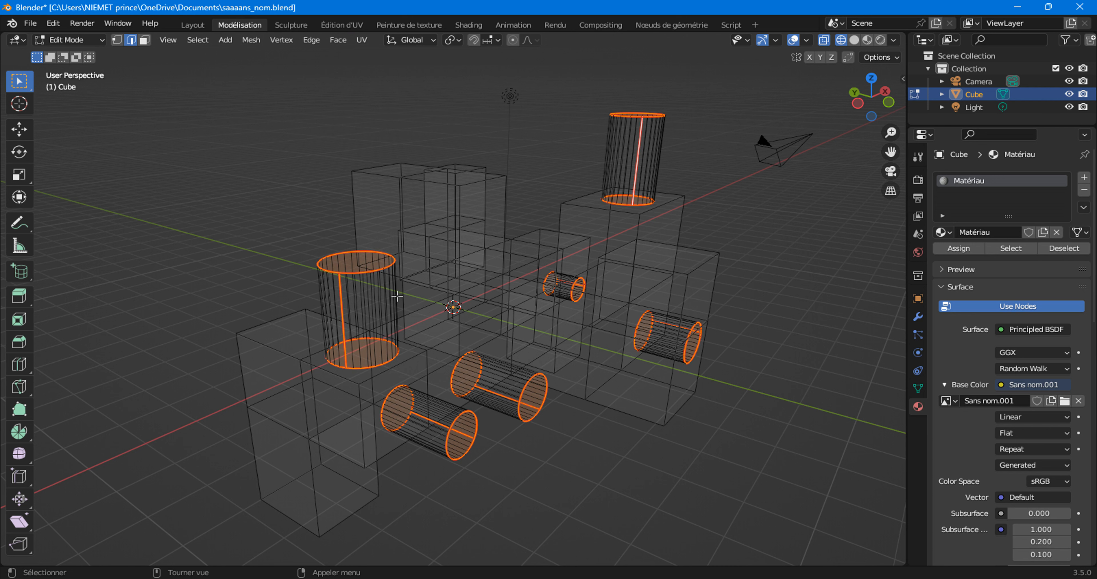
{"action": "left_click", "coordinate": [368, 303]}
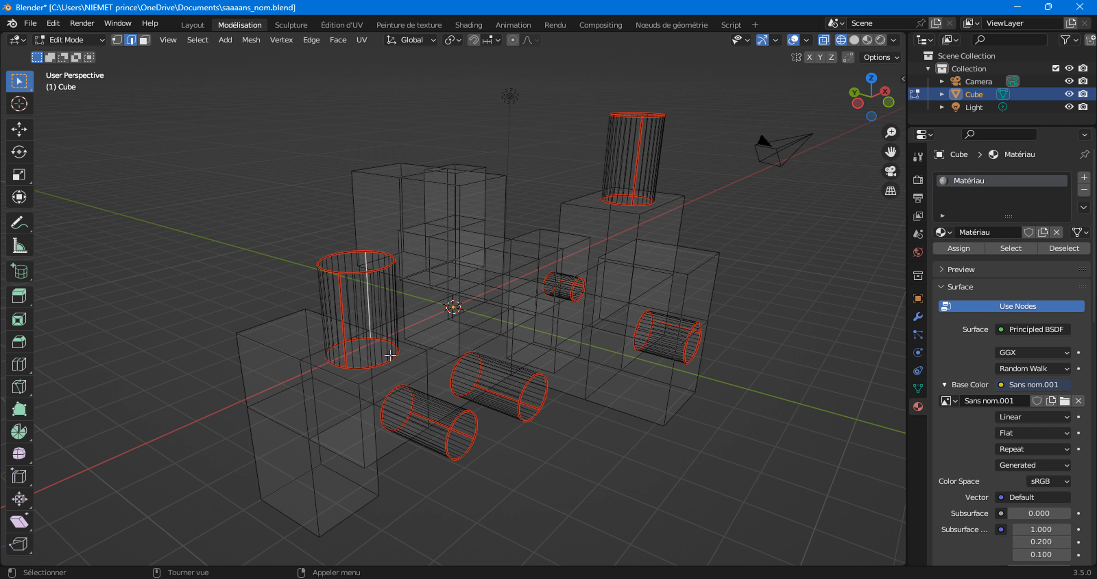
{"action": "key", "text": "l"}
{"action": "key", "text": "l"}
{"action": "left_click", "coordinate": [513, 472]}
{"action": "key", "text": "l"}
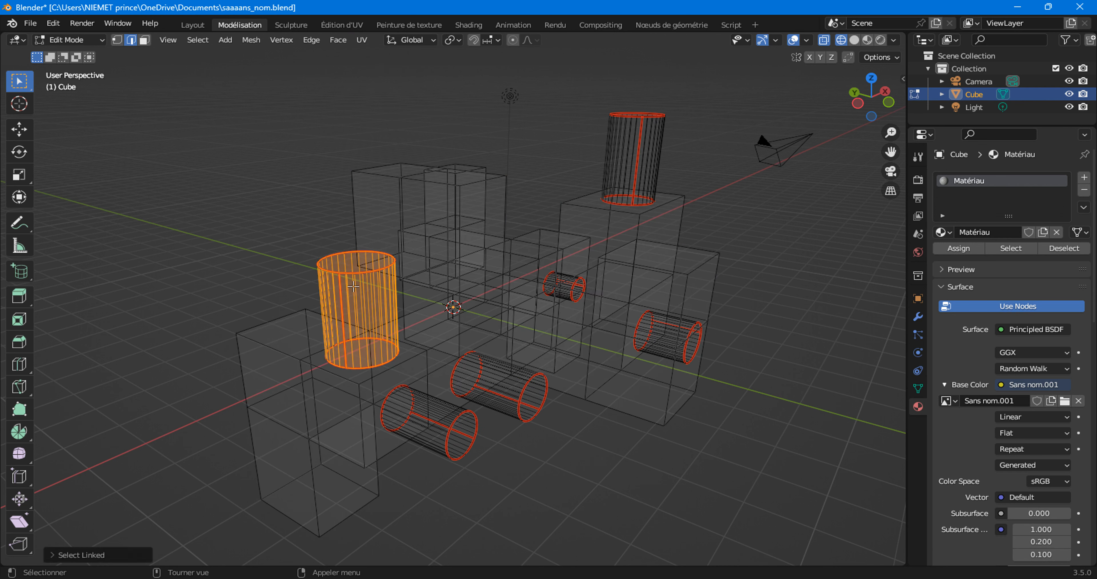
{"action": "key", "text": "l"}
{"action": "left_click", "coordinate": [522, 405]}
{"action": "key", "text": "l"}
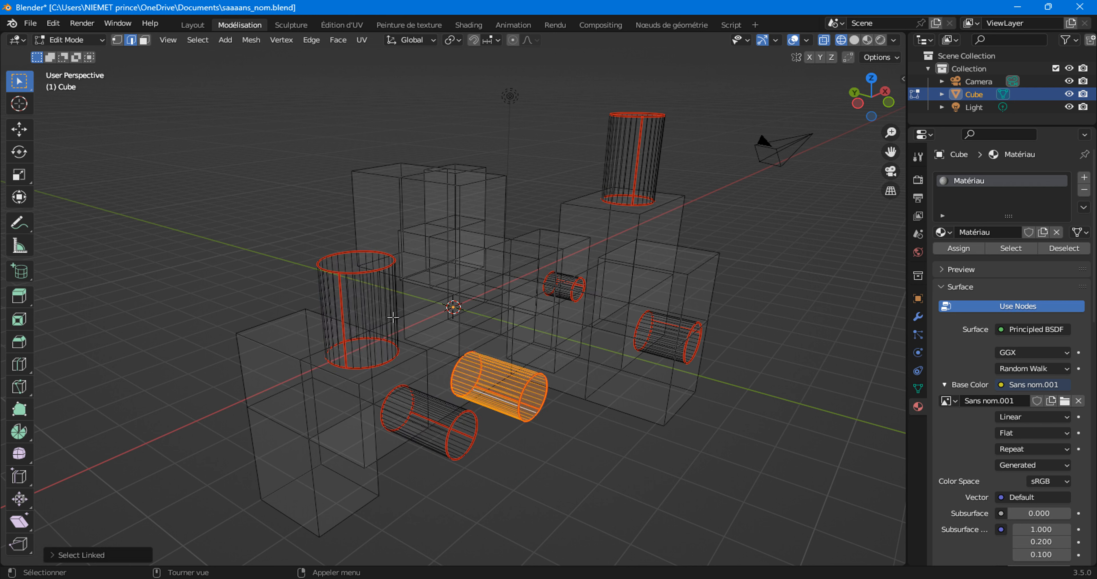
{"action": "key", "text": "l"}
{"action": "key", "text": "l"}
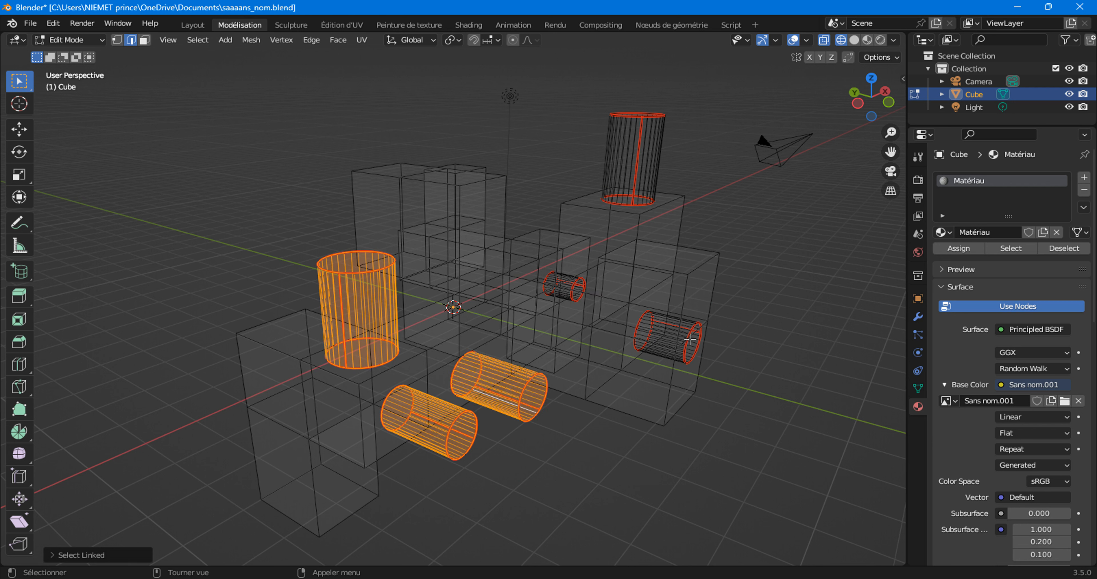
{"action": "left_click", "coordinate": [686, 354]}
Select the complete linked geometry of all six cylinders, leaving the blocks out
{"action": "key", "text": "l"}
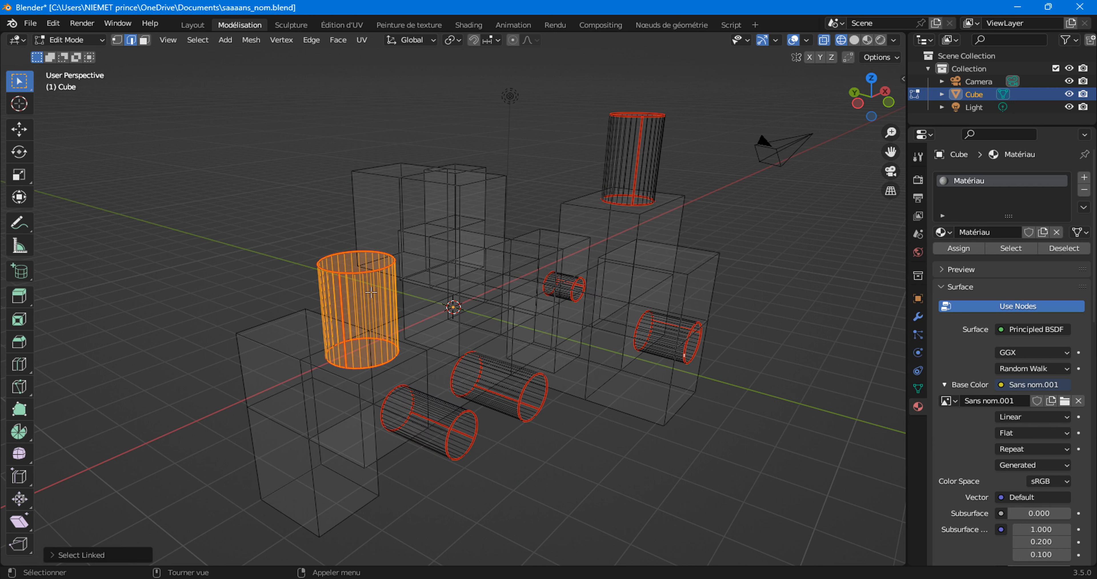
{"action": "key", "text": "l"}
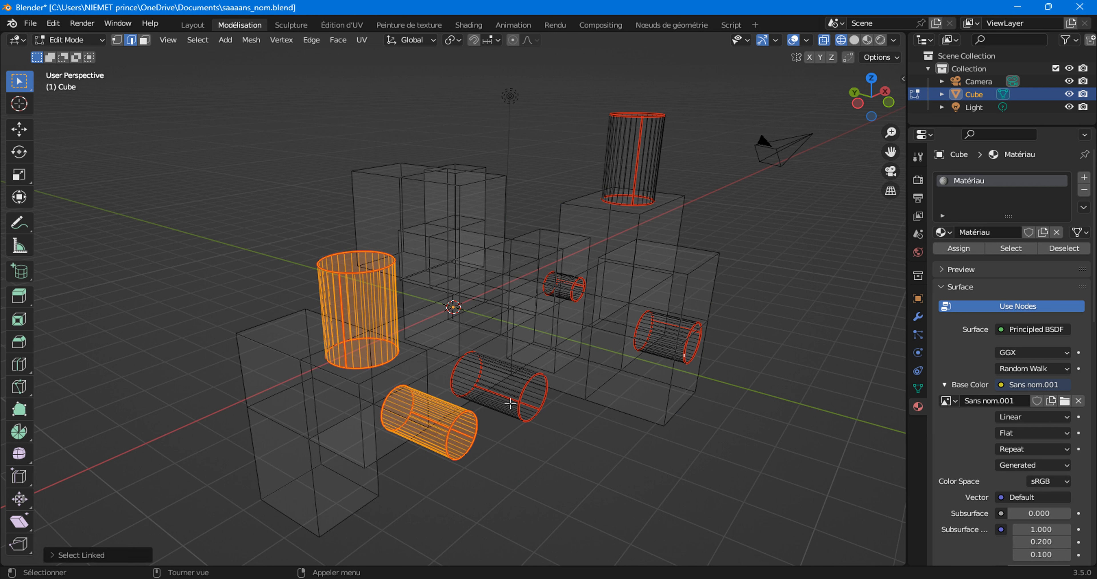
{"action": "key", "text": "l"}
{"action": "key", "text": "l"}
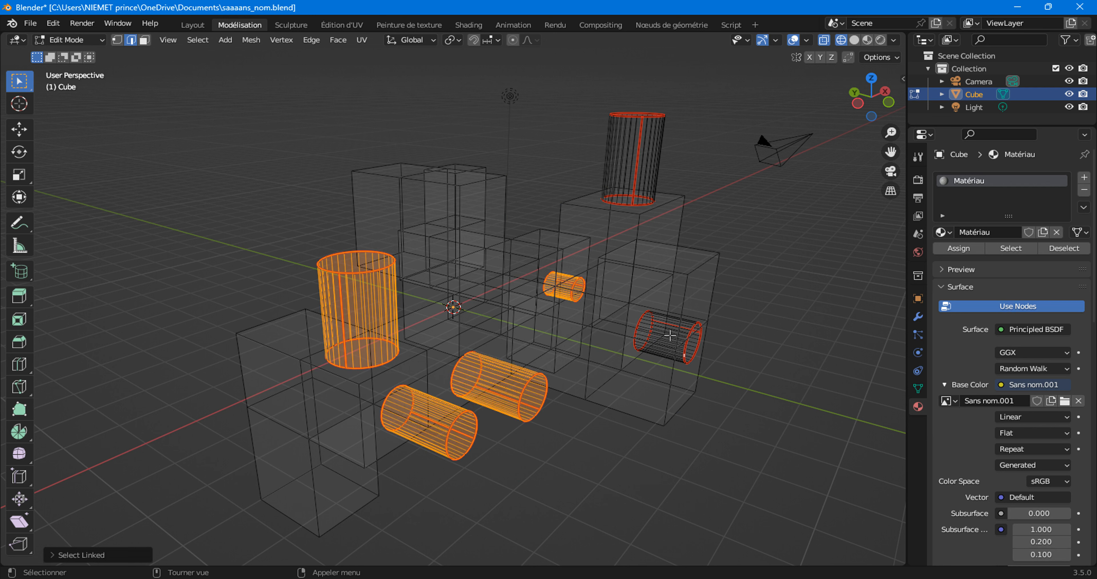
{"action": "key", "text": "l"}
{"action": "key", "text": "l"}
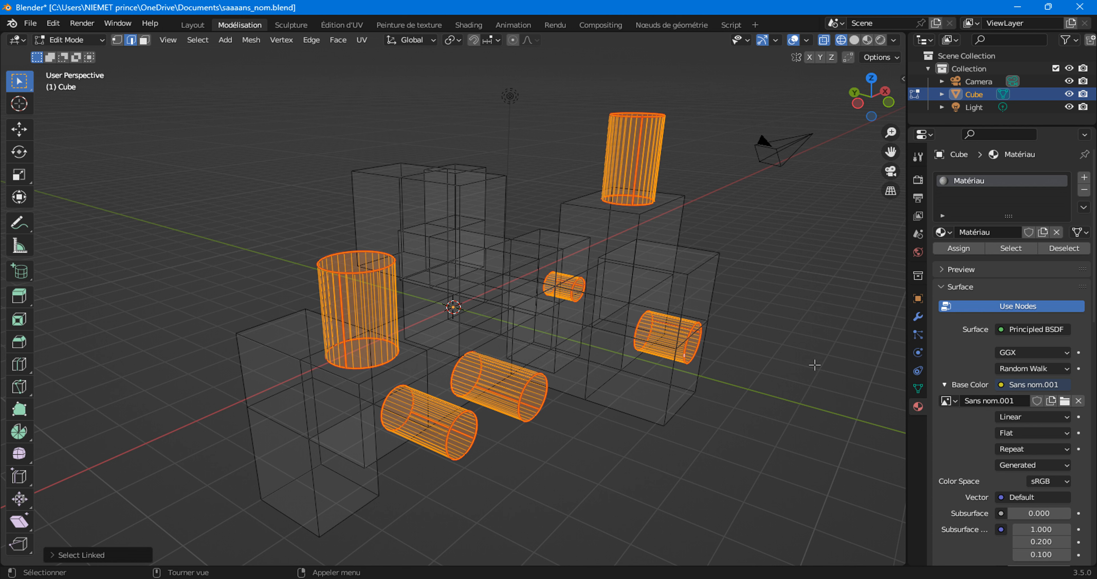
Switch the viewport to solid shading and unwrap the selected cylinders along their seams
{"action": "left_click", "coordinate": [362, 39]}
{"action": "left_click", "coordinate": [853, 39]}
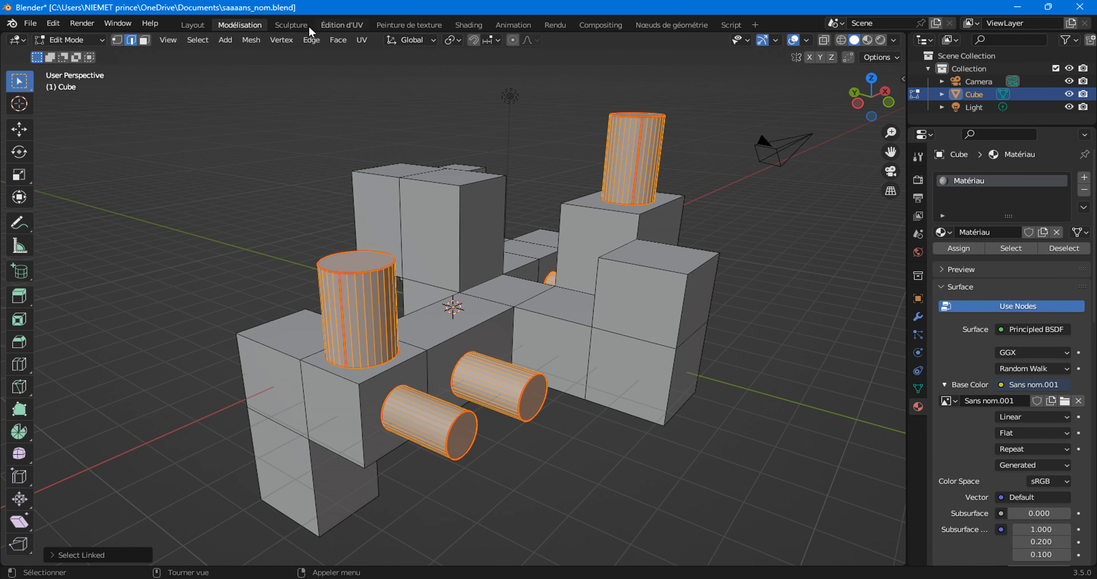
{"action": "left_click", "coordinate": [362, 40]}
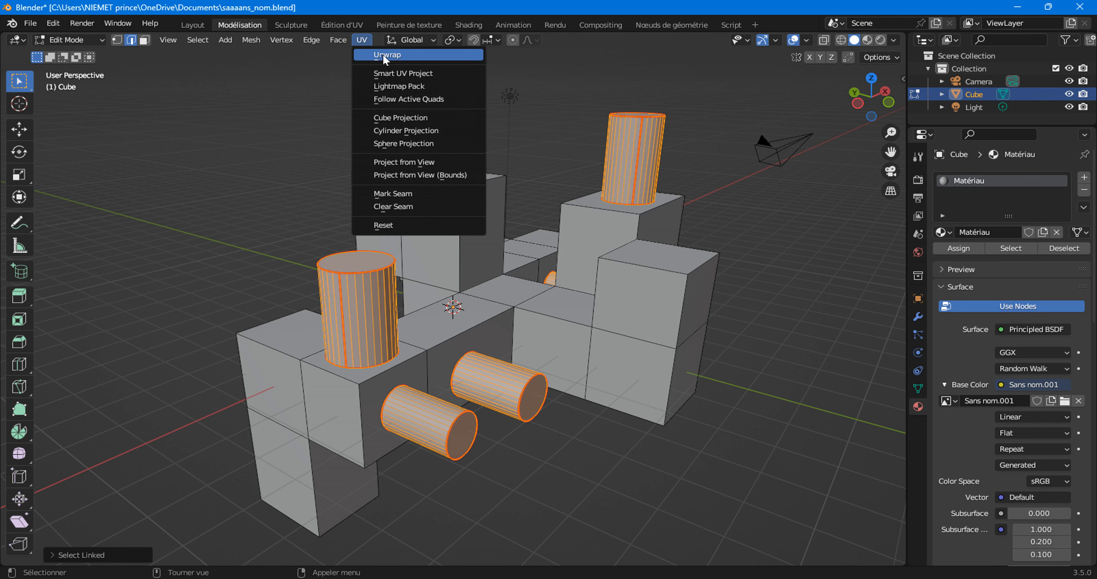
{"action": "left_click", "coordinate": [407, 59]}
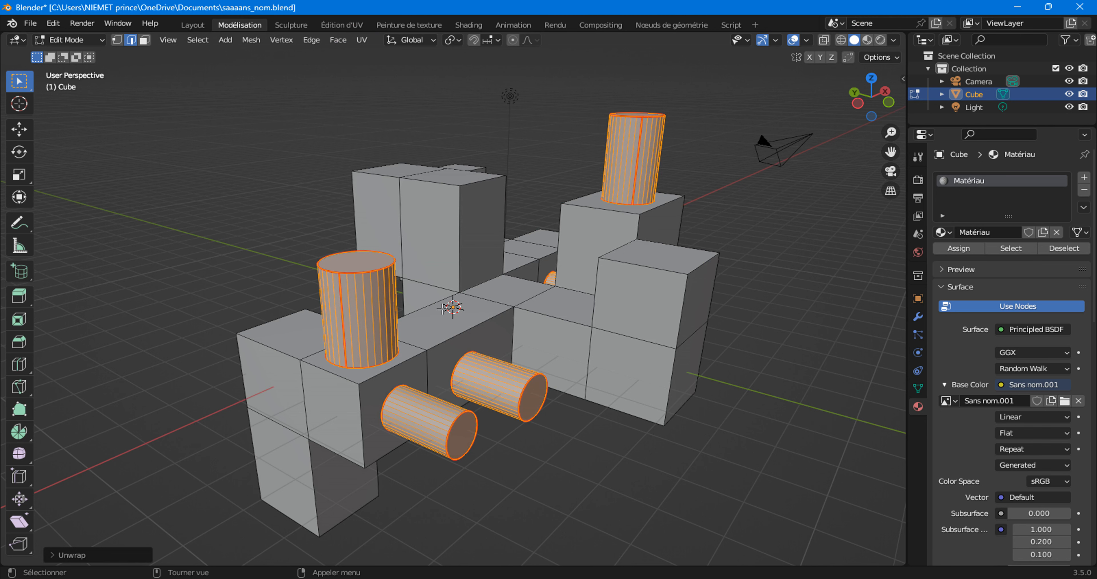
Inspect the checker texture on the unwrapped cylinders and the blocks in the Layout workspace
{"action": "left_click", "coordinate": [191, 25]}
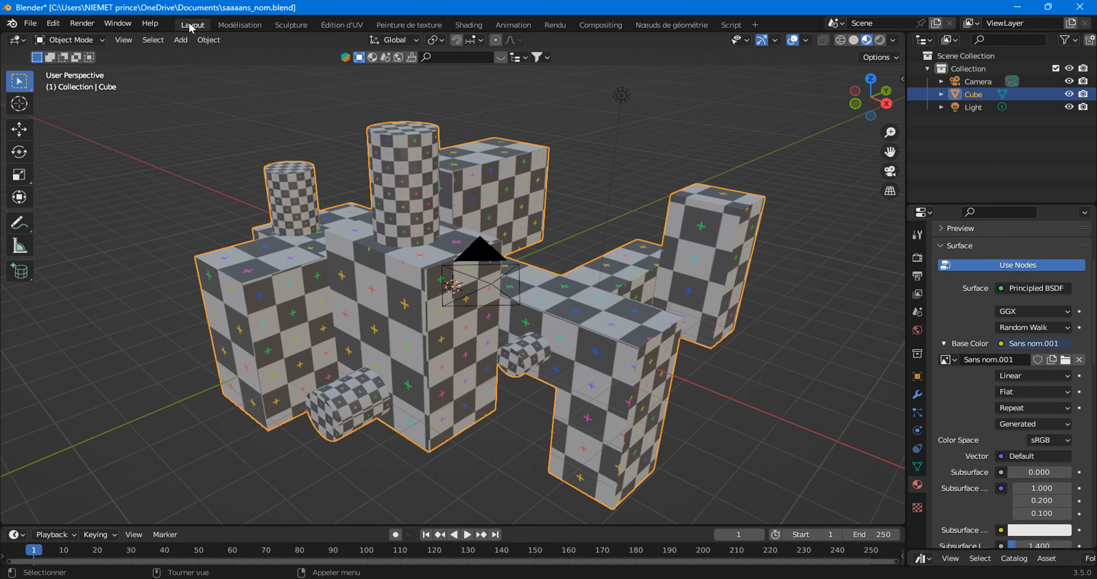
{"action": "middle_click_drag", "start_coordinate": [371, 298], "coordinate": [508, 176]}
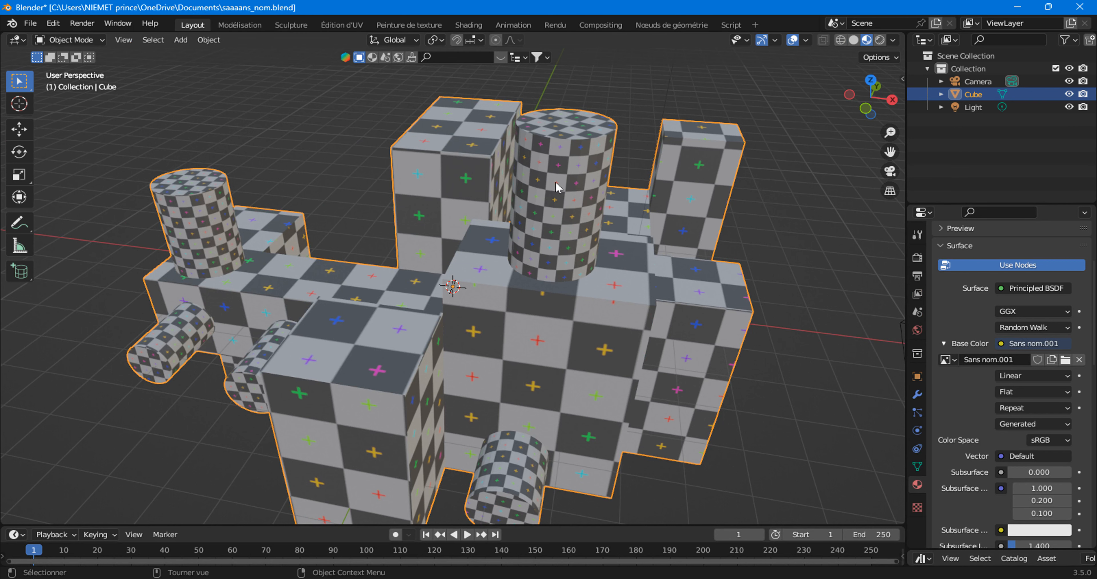
{"action": "scroll", "coordinate": [581, 163], "scroll_direction": "down", "scroll_amount": 1}
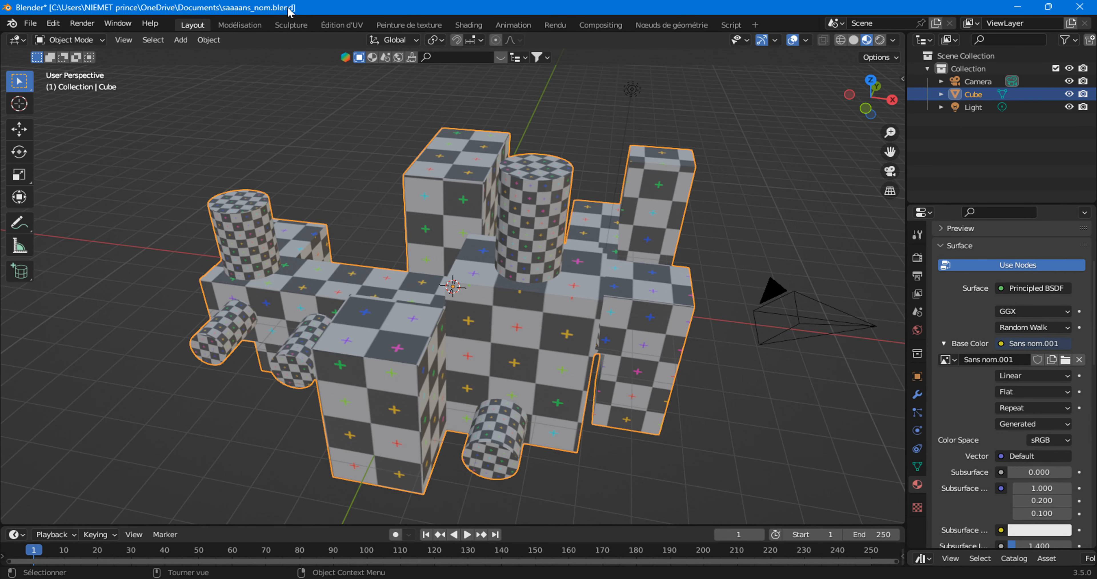
Open the UV editing workspace, frame the whole layout and select all of the cylinders' UV islands
{"action": "left_click", "coordinate": [333, 27]}
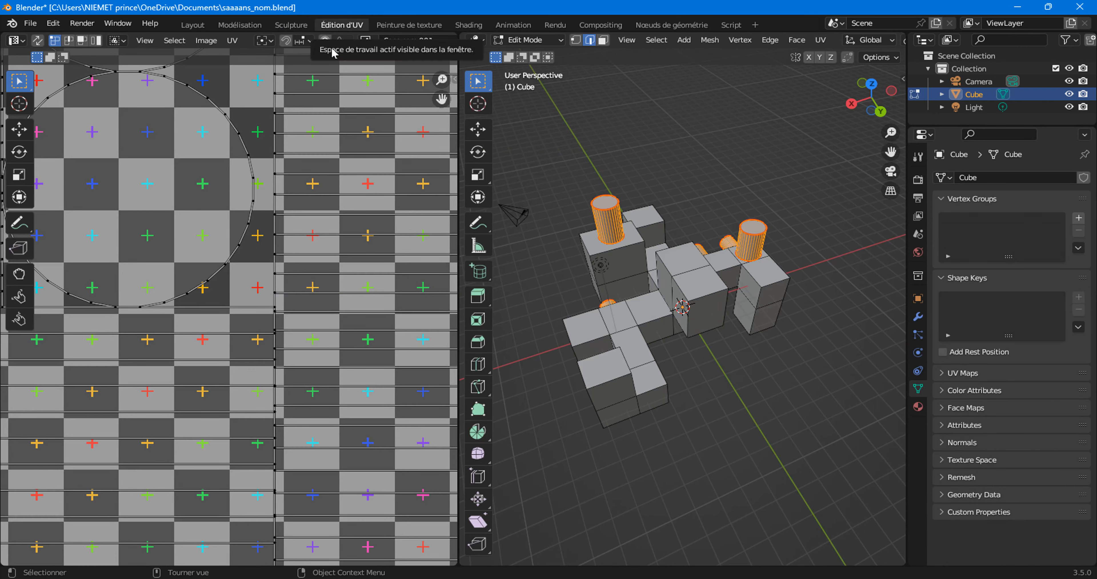
{"action": "key", "text": "Home"}
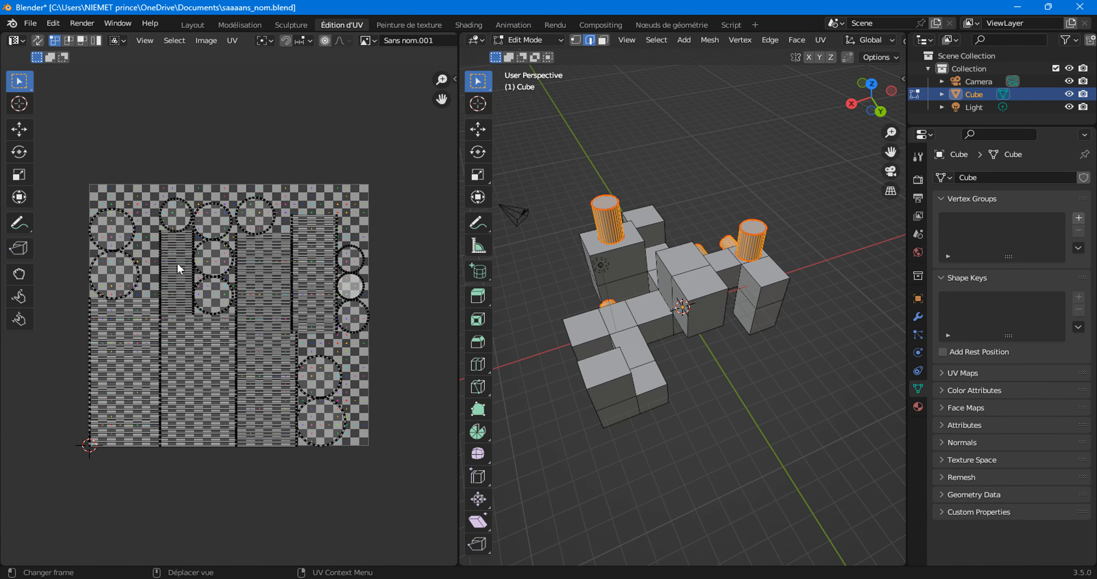
{"action": "key", "text": "a"}
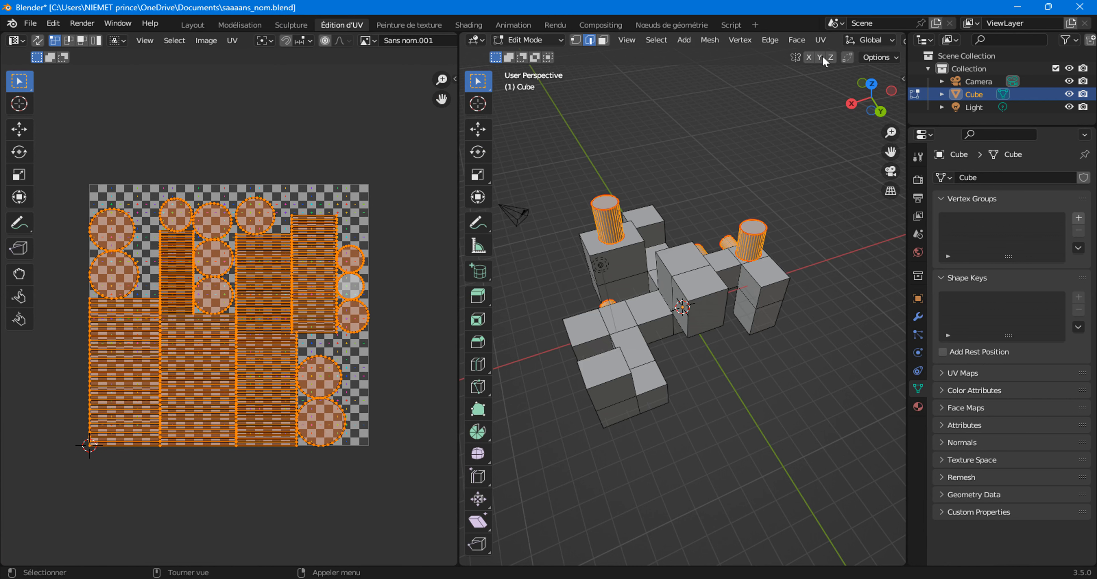
Show the model with material preview shading beside the UV layout and view the textured cylinders up close
{"action": "scroll", "coordinate": [837, 43], "scroll_direction": "down", "scroll_amount": 8}
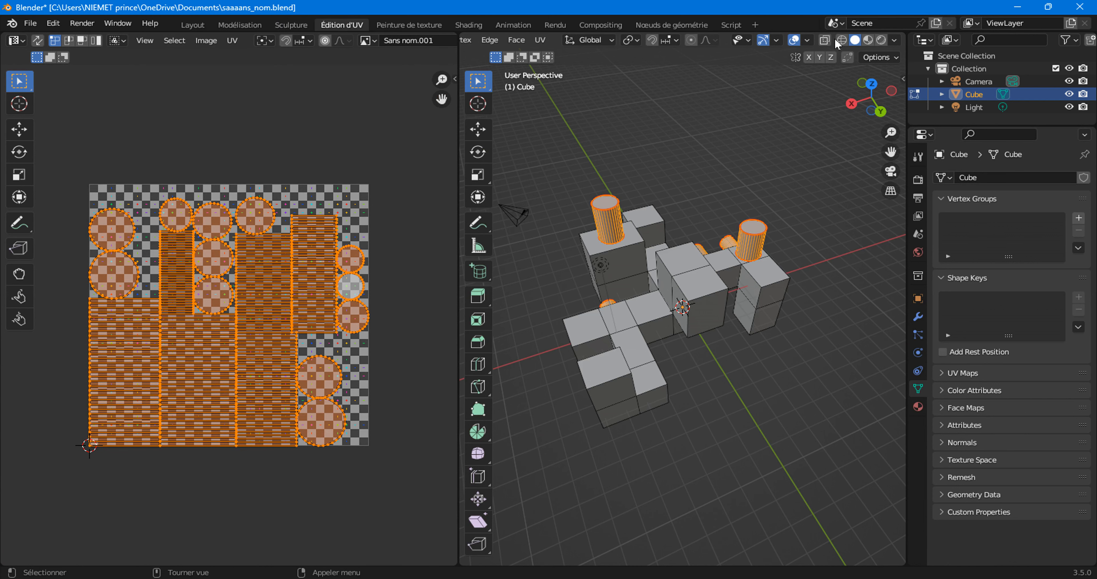
{"action": "left_click", "coordinate": [869, 41]}
{"action": "scroll", "coordinate": [627, 263], "scroll_direction": "up", "scroll_amount": 4}
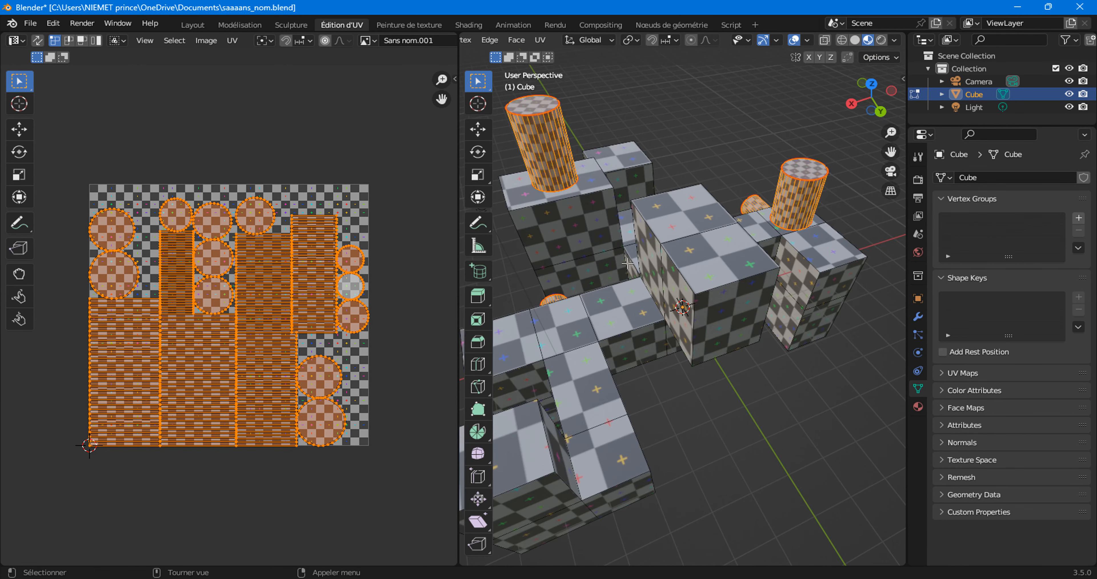
{"action": "middle_click_drag", "start_coordinate": [627, 263], "coordinate": [705, 267]}
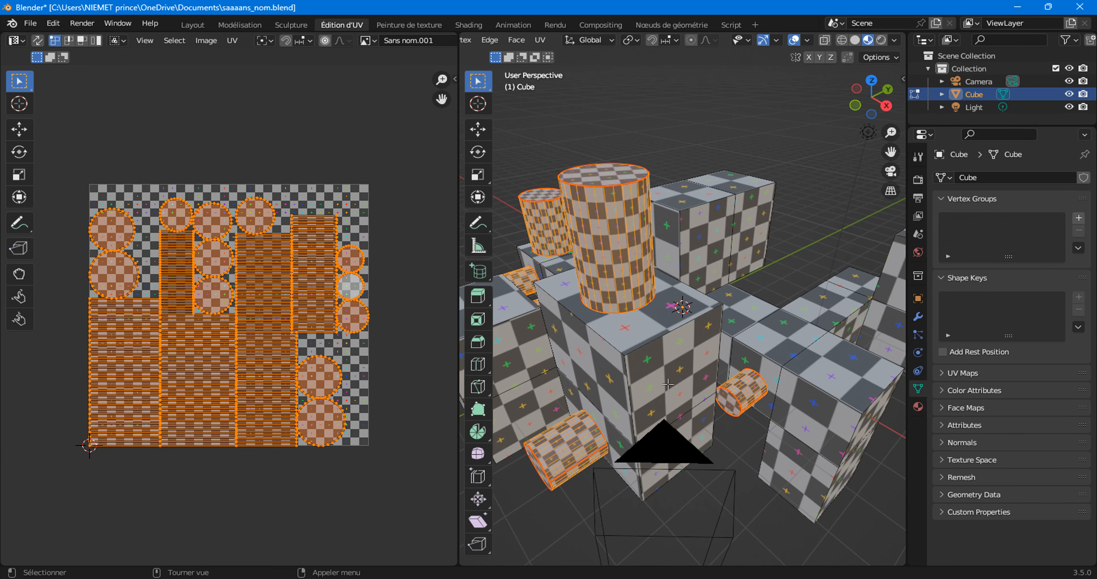
Try scaling the selected cylinder UV islands twice to compare the checker size, and undo both resizes
{"action": "key", "text": "s"}
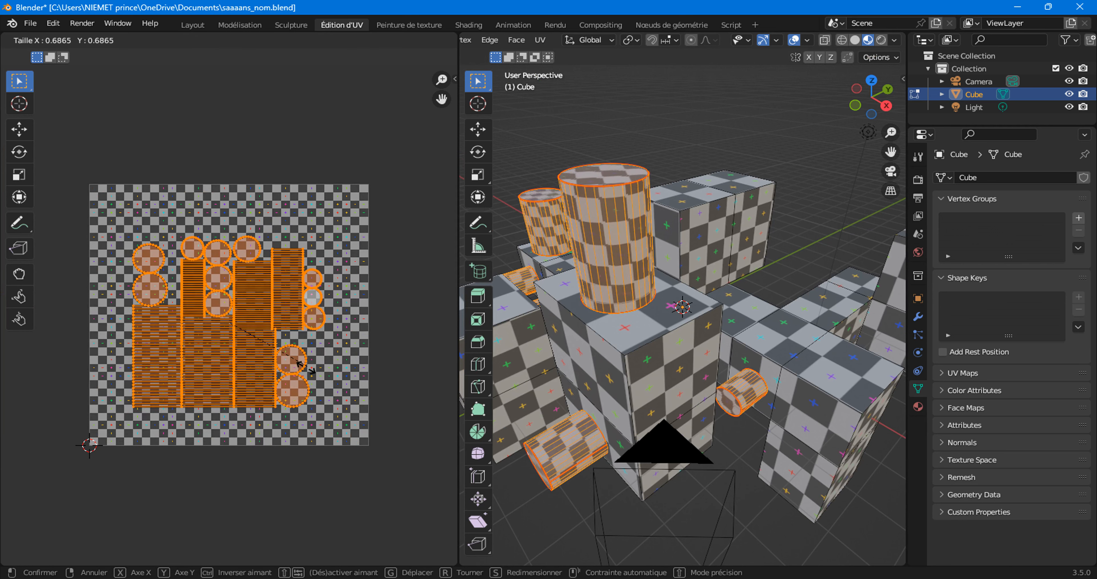
{"action": "left_click", "coordinate": [185, 404]}
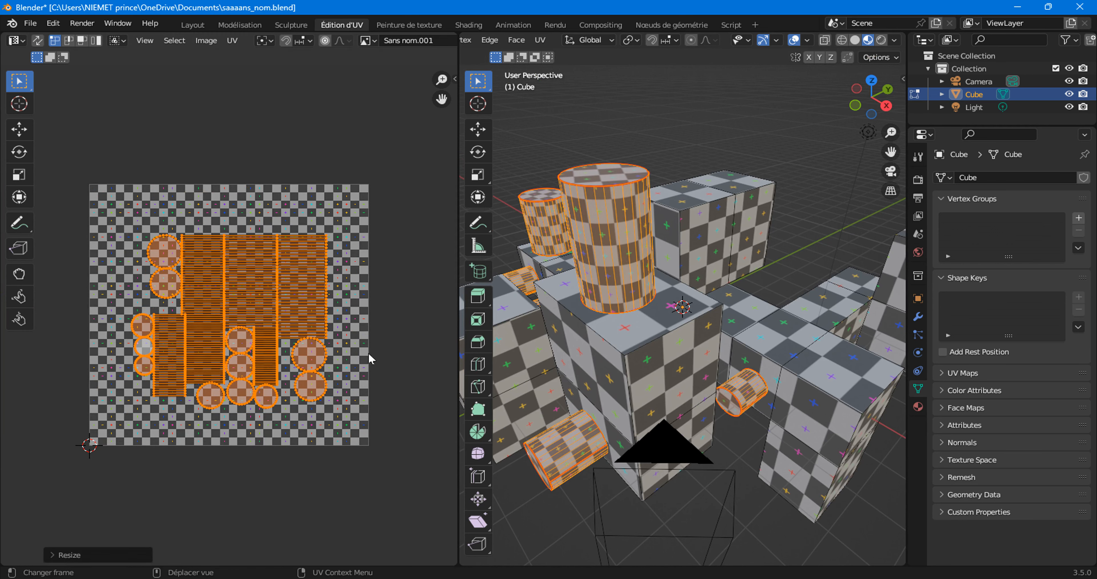
{"action": "key", "text": "s"}
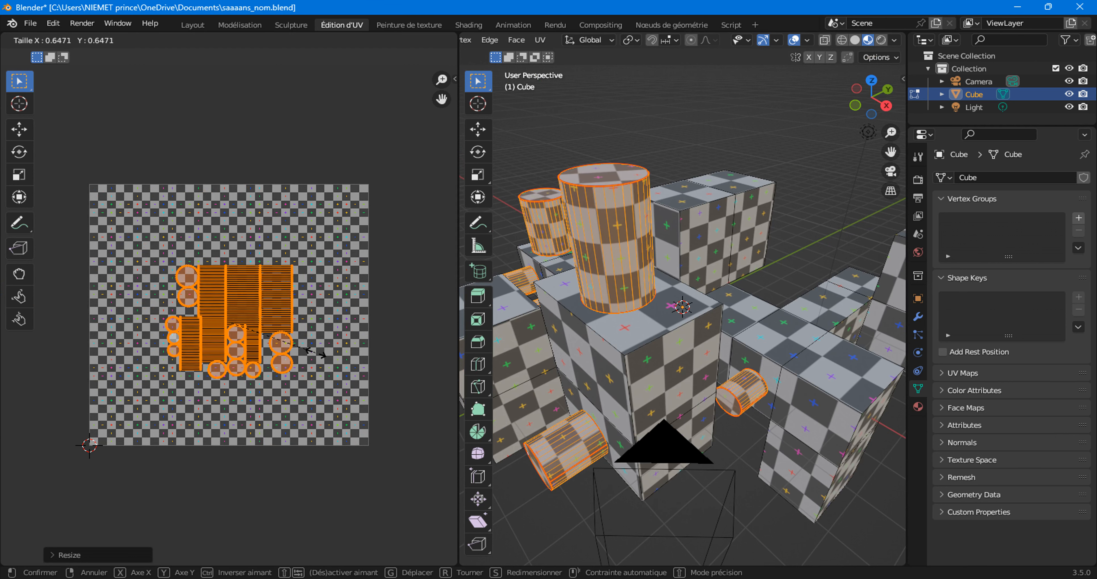
{"action": "left_click", "coordinate": [321, 356]}
{"action": "key", "text": "ctrl+z"}
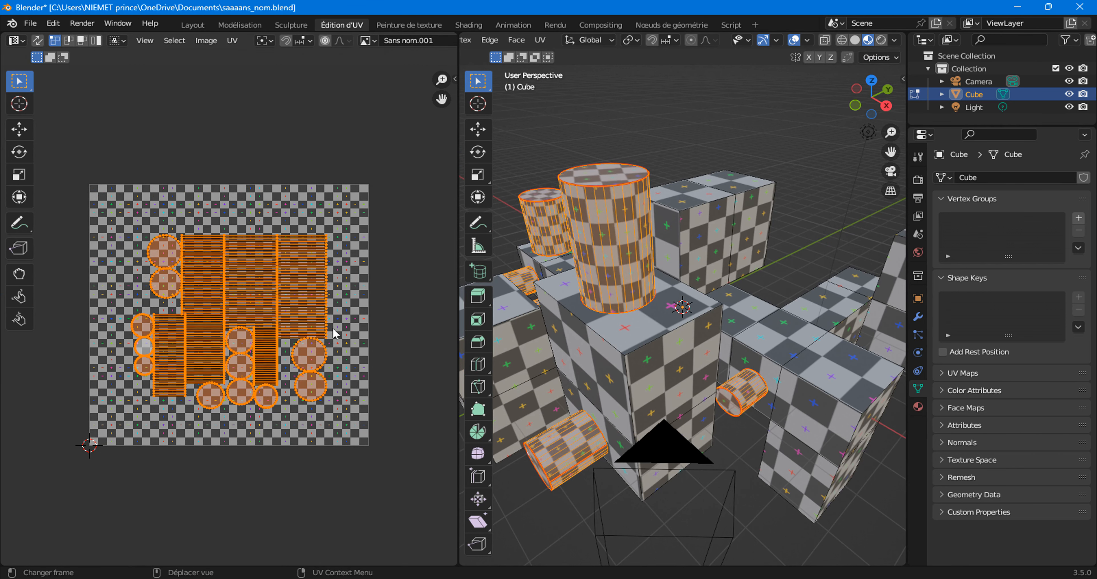
{"action": "key", "text": "ctrl+z"}
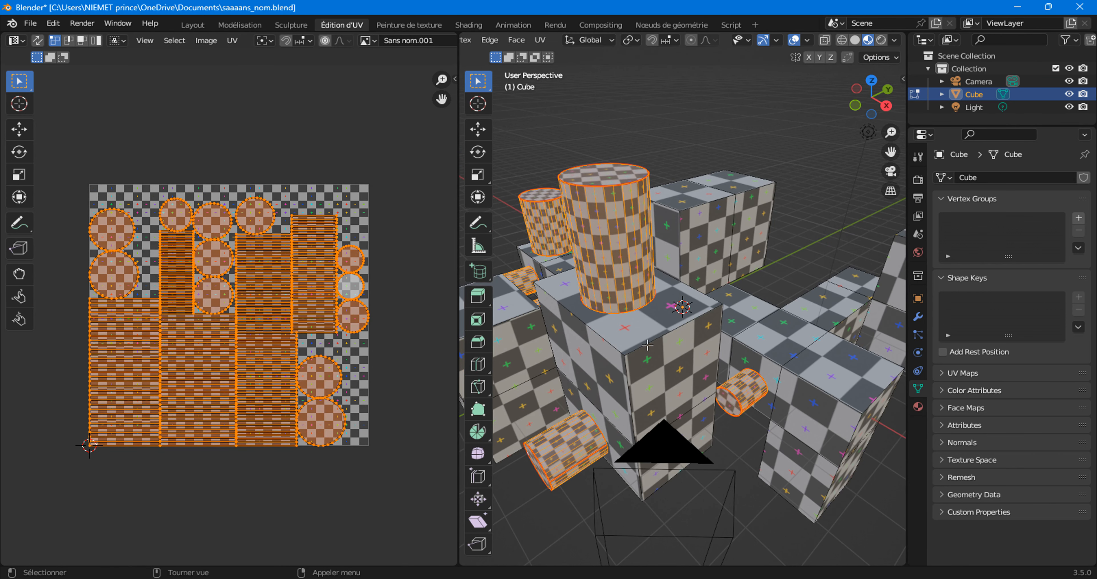
Select only the linked block geometry instead of the cylinders and scale all of its UV islands up by about 2.99
{"action": "key", "text": "alt+a"}
{"action": "key", "text": "l"}
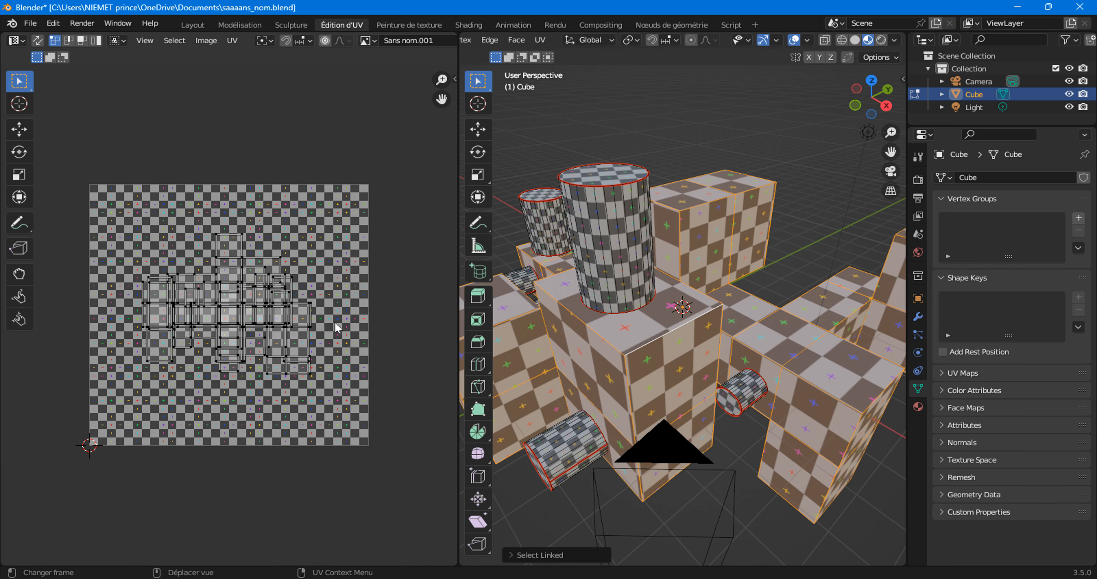
{"action": "key", "text": "a"}
{"action": "key", "text": "s"}
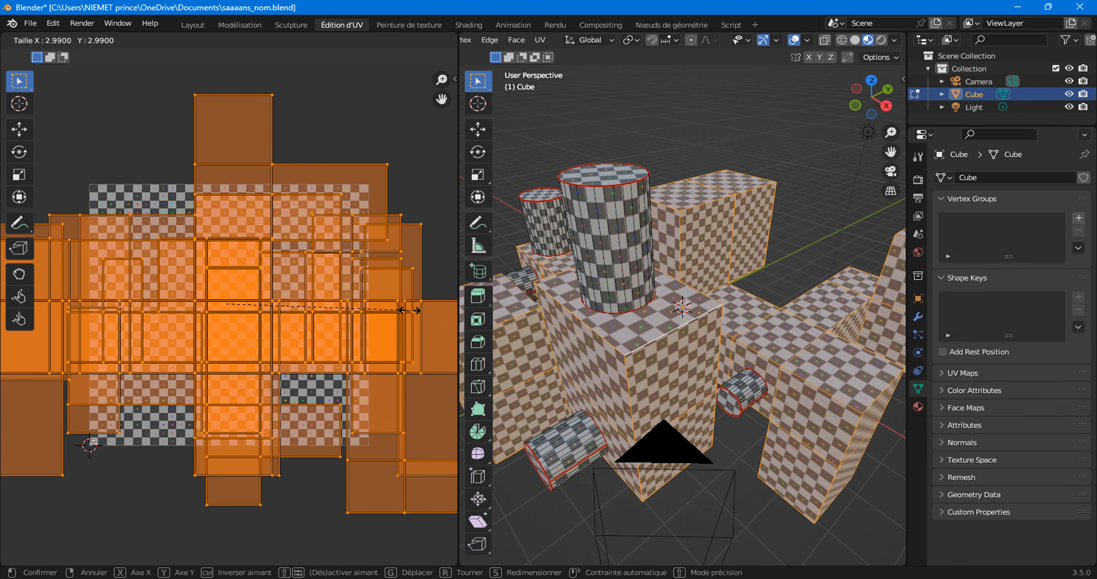
{"action": "left_click", "coordinate": [409, 310]}
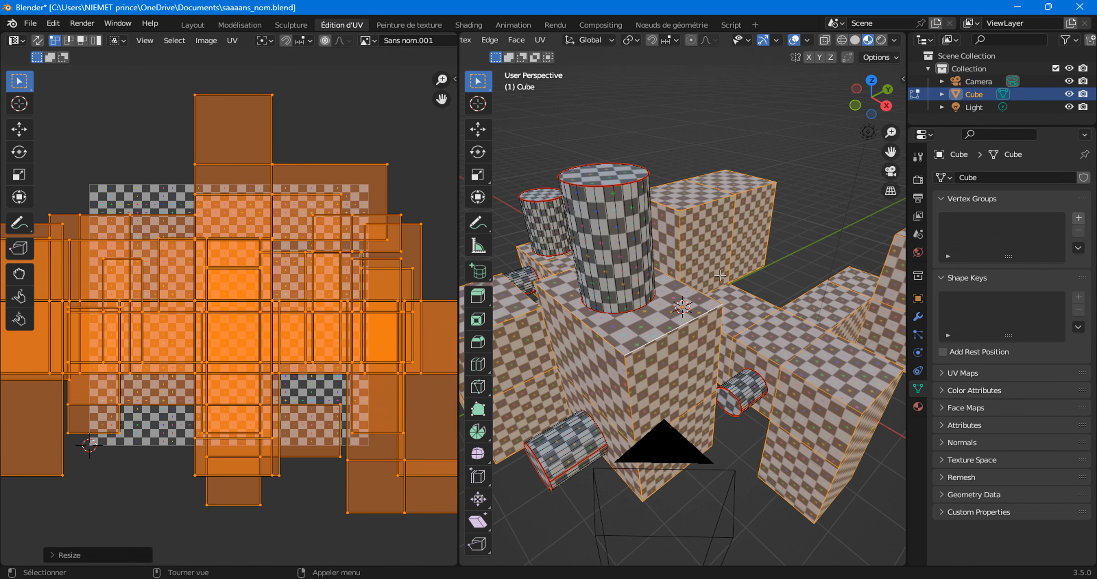
Compare the checker size on the blocks and cylinders from several angles, finishing in the Layout workspace
{"action": "middle_click_drag", "start_coordinate": [700, 371], "coordinate": [783, 206]}
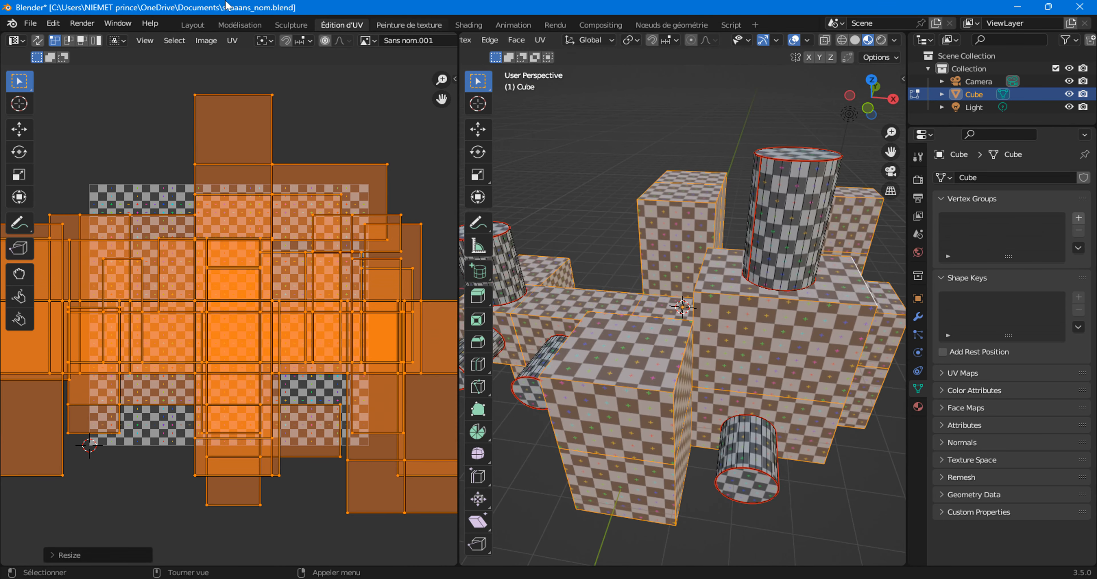
{"action": "left_click", "coordinate": [193, 24]}
{"action": "middle_click_drag", "start_coordinate": [474, 289], "coordinate": [510, 302]}
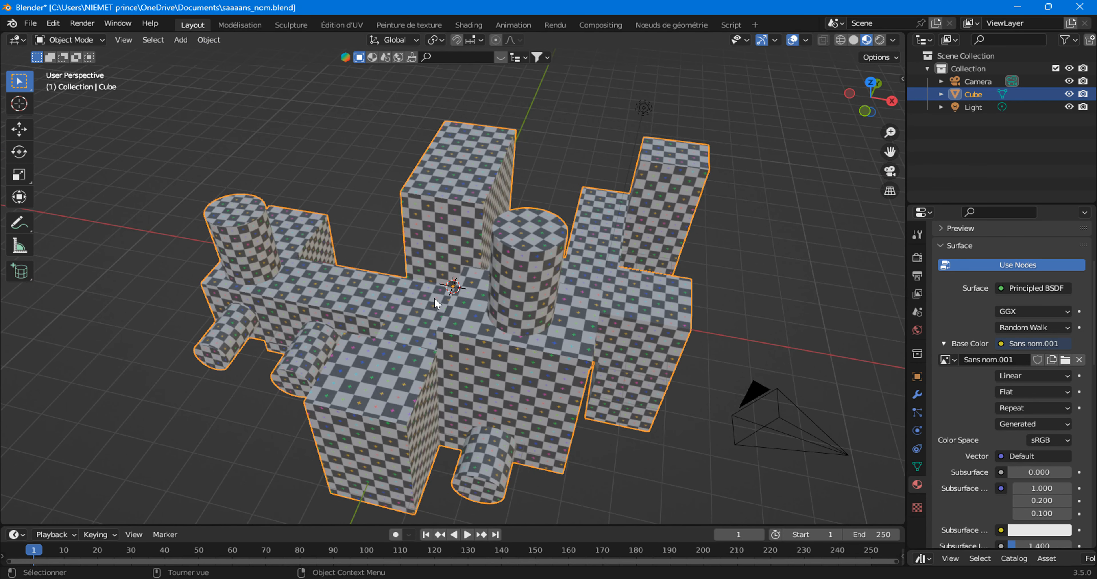
{"action": "middle_click_drag", "start_coordinate": [482, 221], "coordinate": [411, 195]}
{"action": "middle_click_drag", "start_coordinate": [365, 300], "coordinate": [467, 301]}
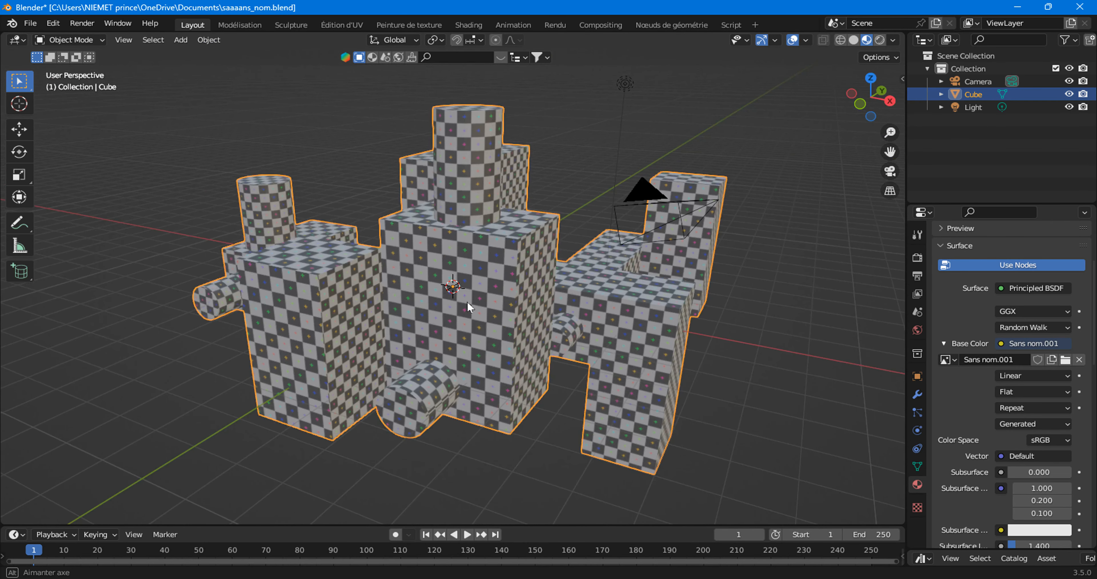